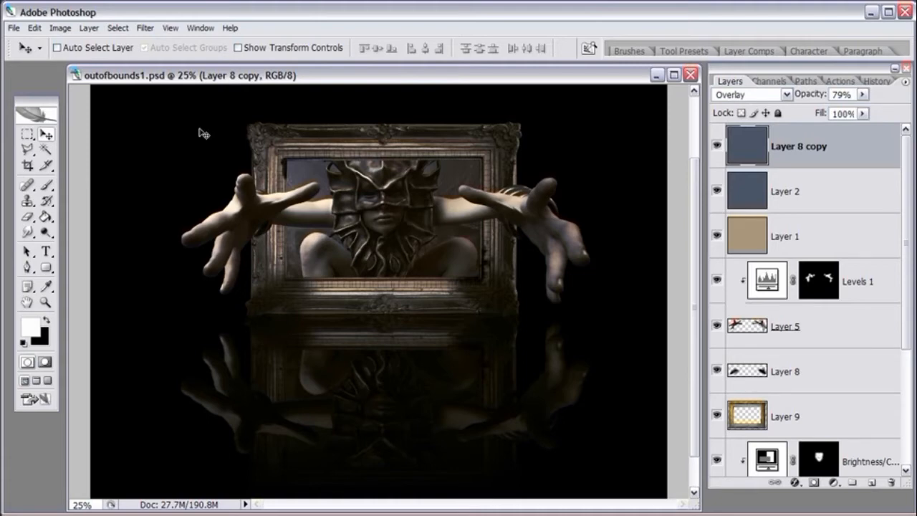
Step: Examine the finished composite, then view the picture frame and masked figure source images as enlarged thumbnails in Adobe Bridge
{"action": "left_click_drag", "start_coordinate": [694, 284], "coordinate": [693, 286]}
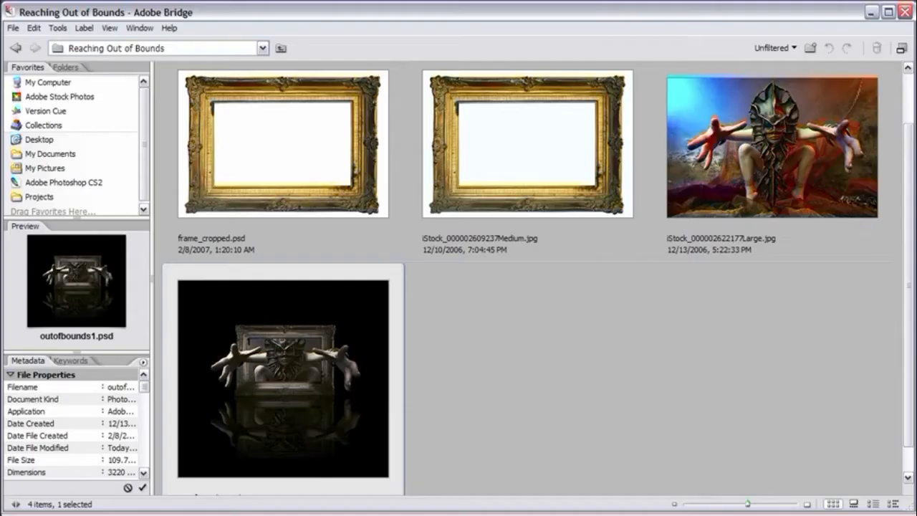
{"action": "left_click", "coordinate": [789, 503]}
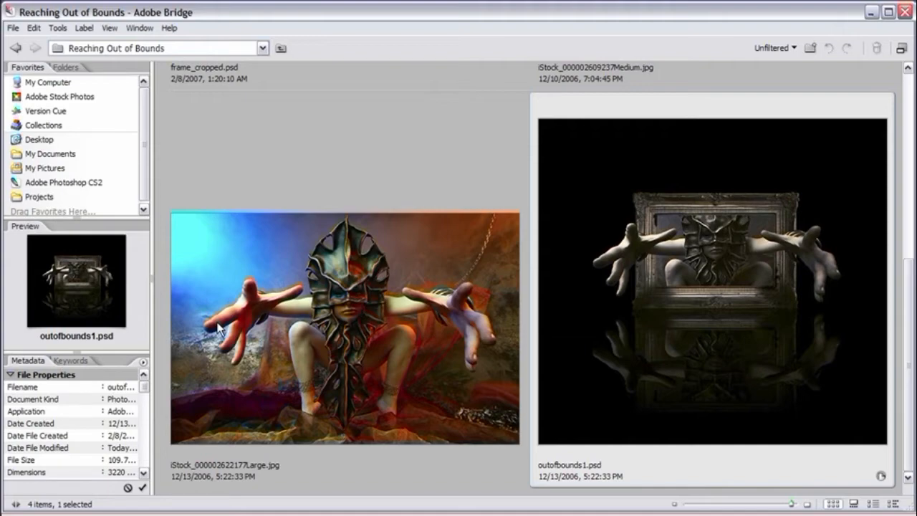
{"action": "left_click_drag", "start_coordinate": [907, 306], "coordinate": [909, 168]}
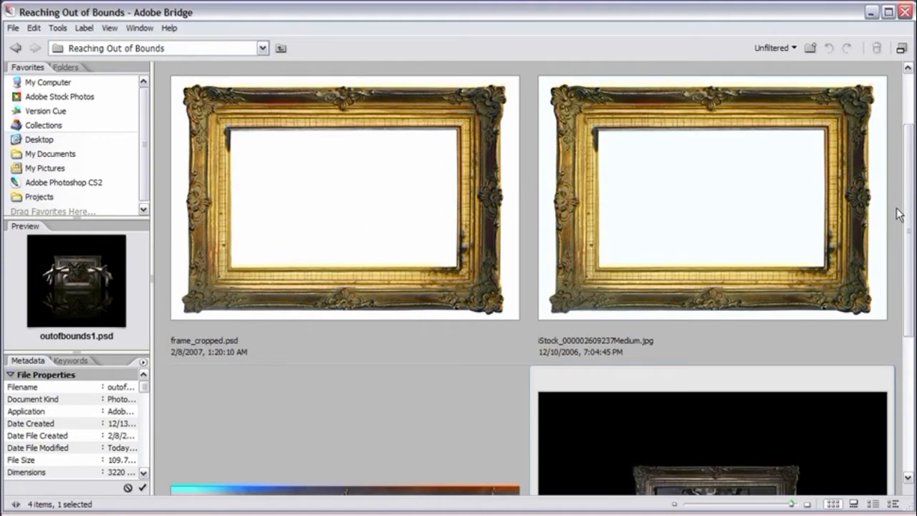
{"action": "left_click_drag", "start_coordinate": [901, 215], "coordinate": [907, 345]}
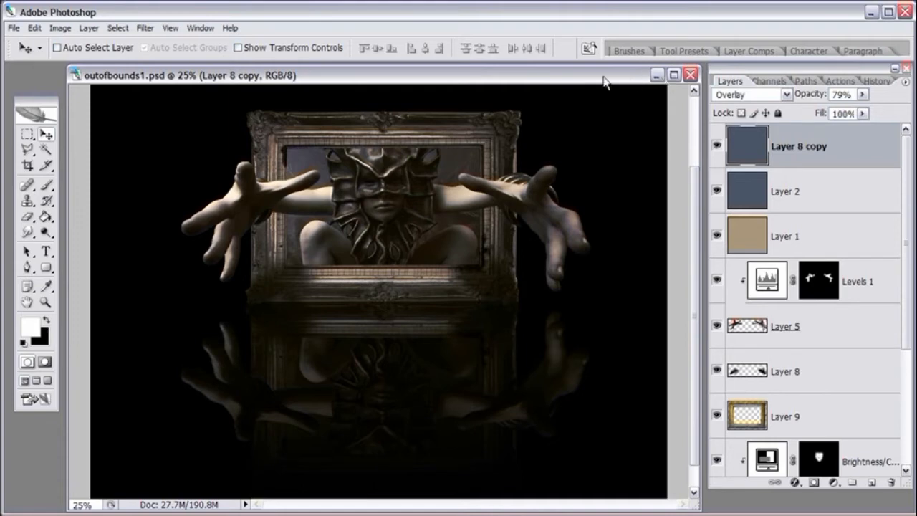
Step: Close outofbounds1.psd in Photoshop and return to Adobe Bridge to look over the two frame images and the masked figure photo
{"action": "key", "text": "ctrl+w"}
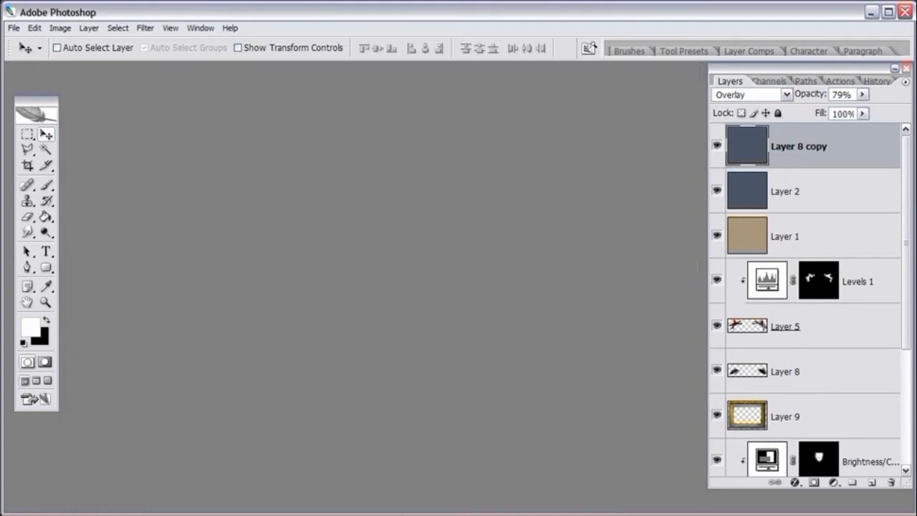
{"action": "key", "text": "alt+Tab"}
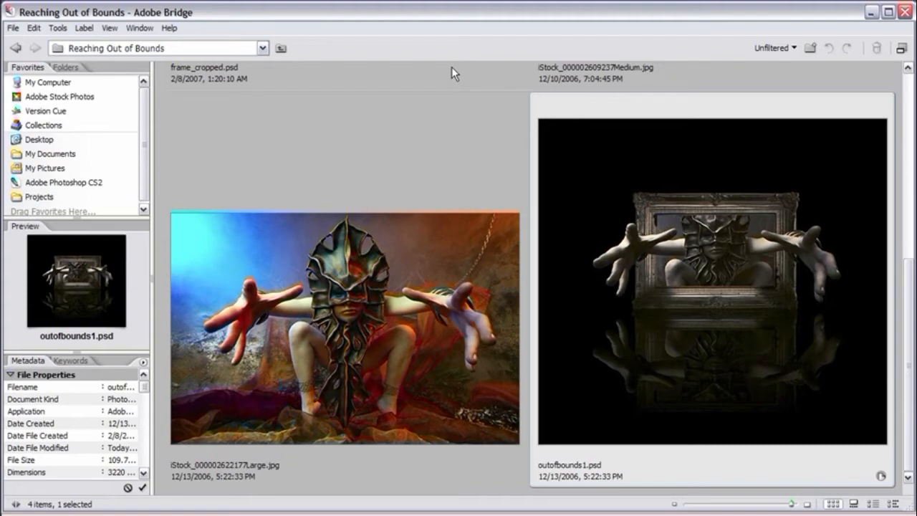
{"action": "left_click_drag", "start_coordinate": [908, 339], "coordinate": [907, 192]}
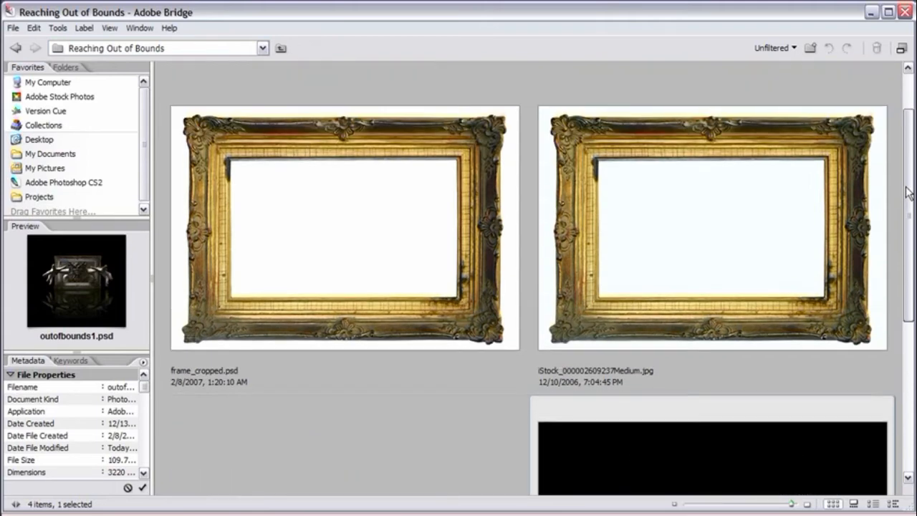
{"action": "mouse_move", "coordinate": [907, 192]}
{"action": "left_mouse_down"}
{"action": "mouse_move", "coordinate": [907, 259]}
{"action": "mouse_move", "coordinate": [902, 197]}
{"action": "left_mouse_up"}
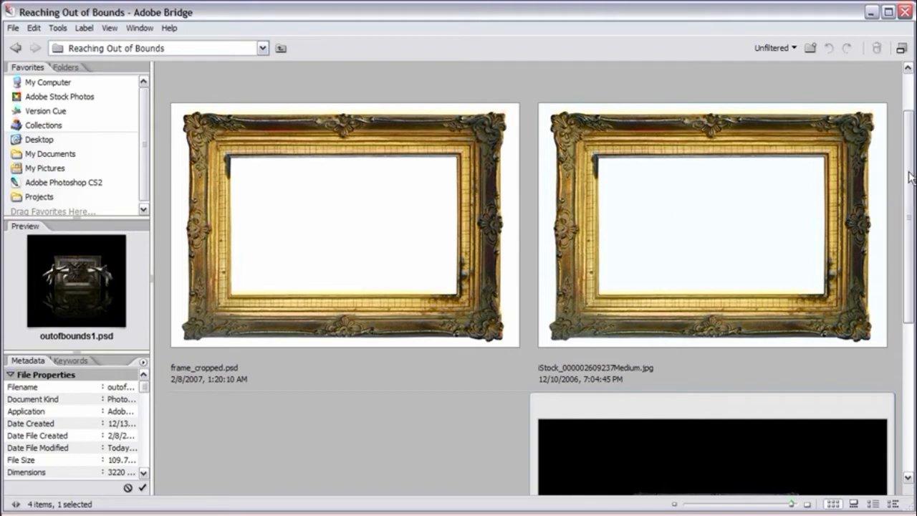
{"action": "left_click_drag", "start_coordinate": [907, 201], "coordinate": [889, 367]}
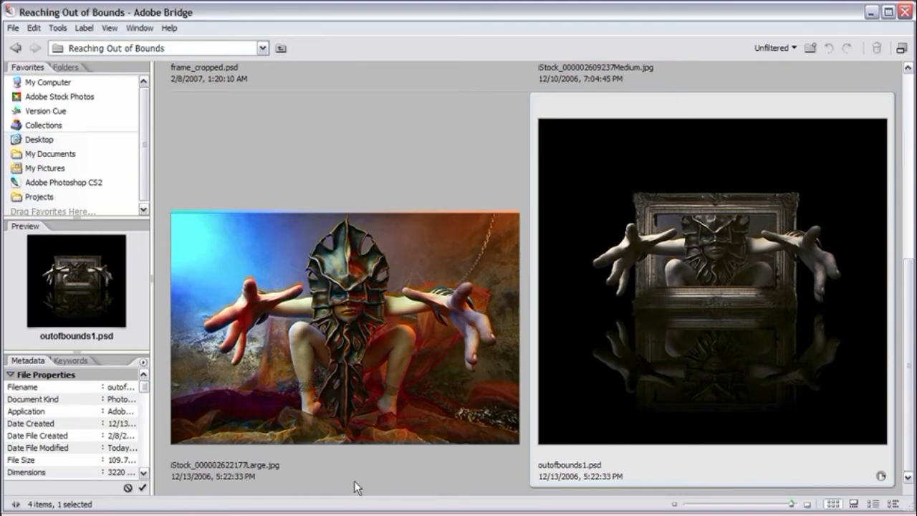
{"action": "double_click", "coordinate": [342, 304]}
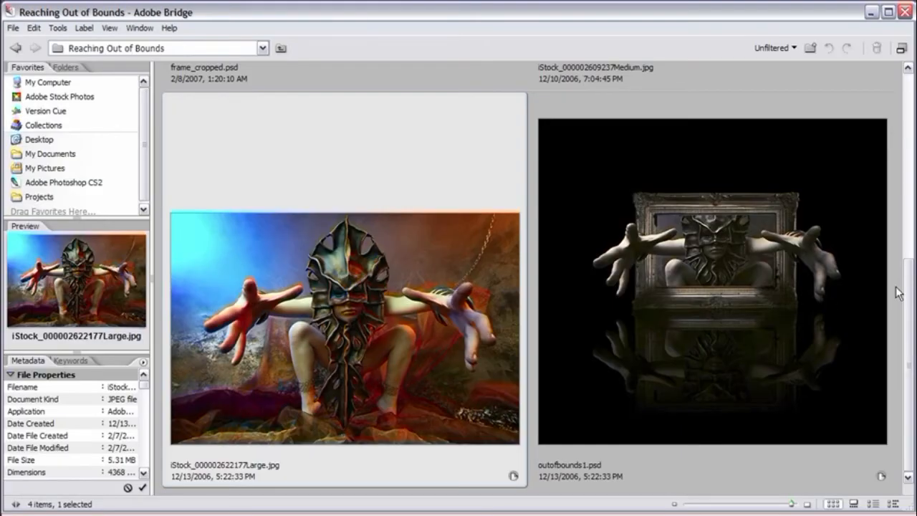
{"action": "left_click_drag", "start_coordinate": [907, 290], "coordinate": [906, 140]}
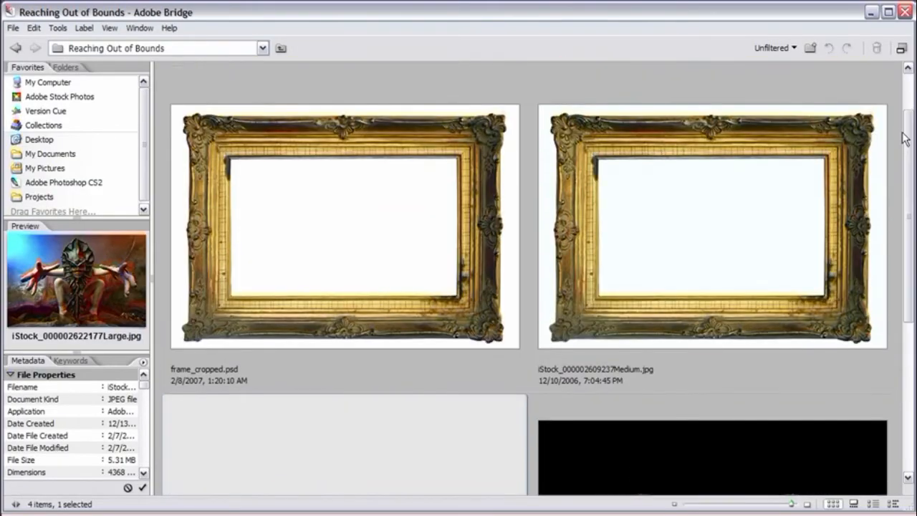
{"action": "double_click", "coordinate": [307, 244]}
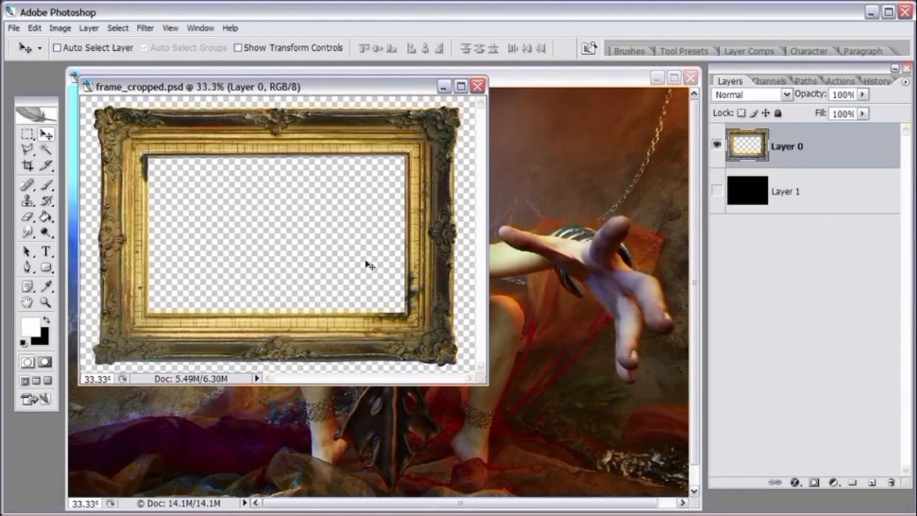
Step: Enlarge the frame document window and arrange it beside the masked figure photo, with the photo shown at 25%
{"action": "left_click_drag", "start_coordinate": [481, 380], "coordinate": [662, 482]}
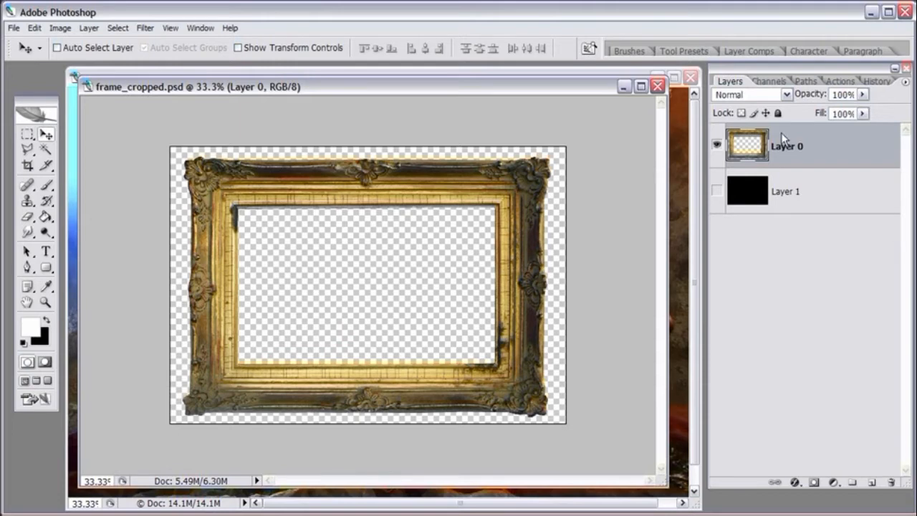
{"action": "mouse_move", "coordinate": [424, 88]}
{"action": "left_mouse_down"}
{"action": "mouse_move", "coordinate": [432, 104]}
{"action": "mouse_move", "coordinate": [412, 94]}
{"action": "left_mouse_up"}
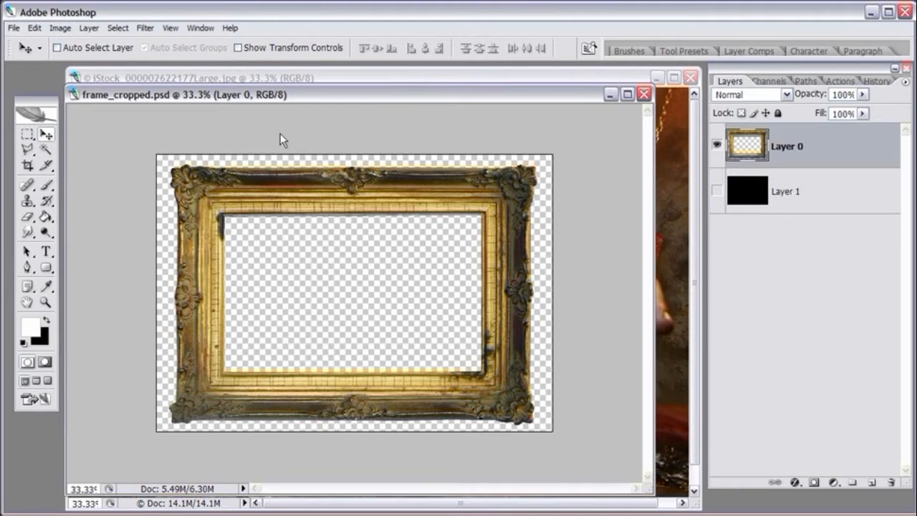
{"action": "left_click_drag", "start_coordinate": [395, 94], "coordinate": [68, 132]}
{"action": "left_click", "coordinate": [280, 79]}
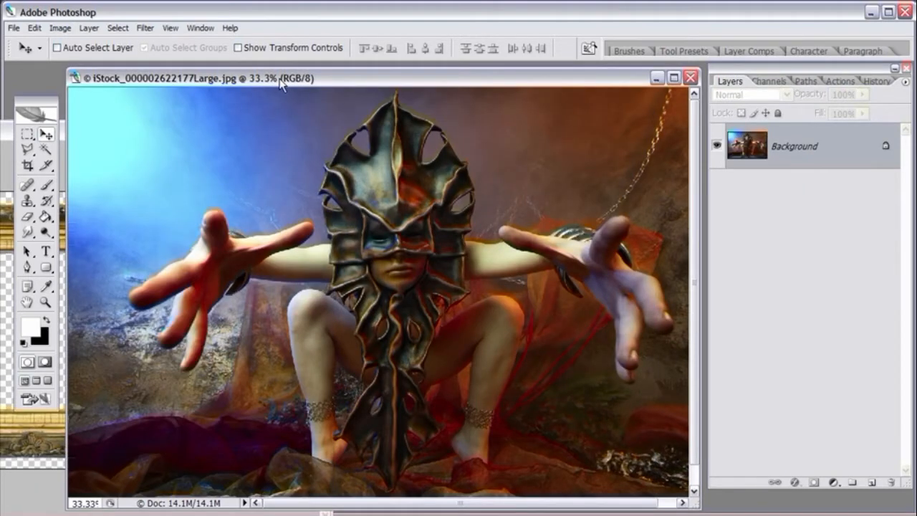
{"action": "key", "text": "ctrl+minus"}
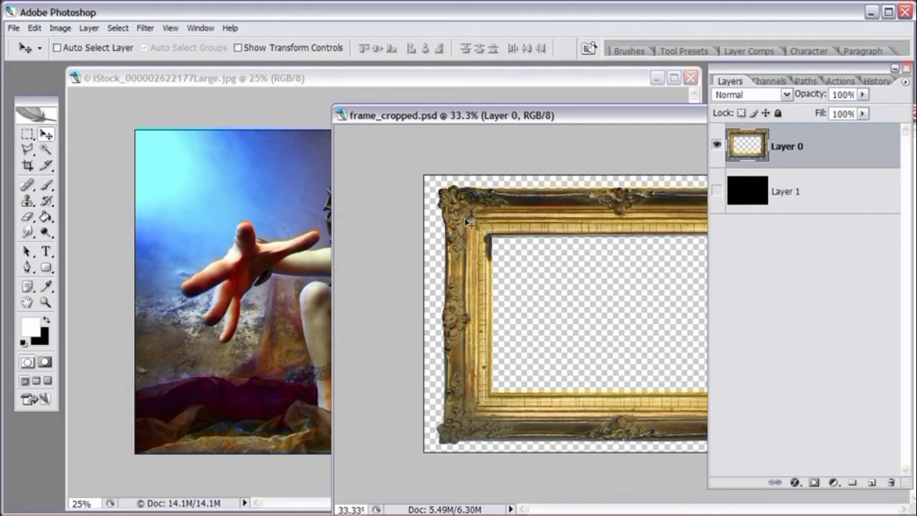
Step: Copy the frame layer into the masked figure photo and position it around the figure's face and knees, between the hands
{"action": "left_click_drag", "start_coordinate": [466, 223], "coordinate": [213, 180]}
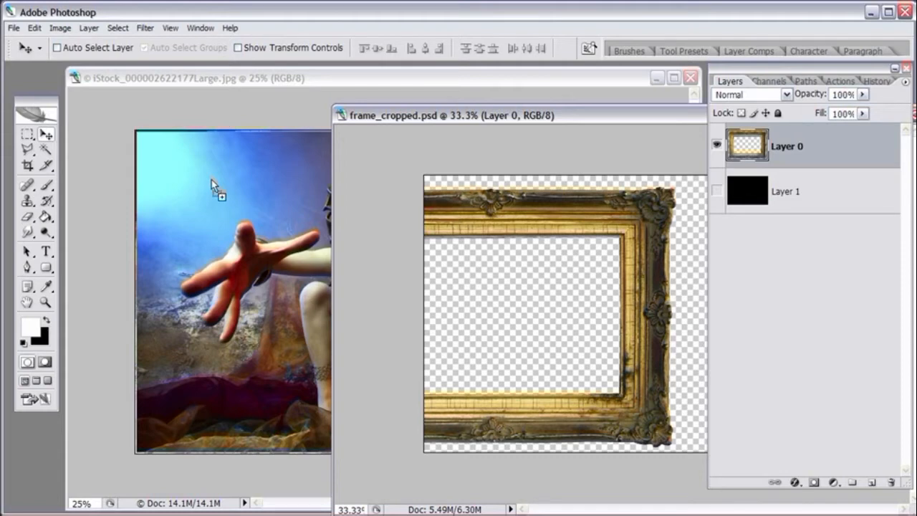
{"action": "left_click_drag", "start_coordinate": [212, 184], "coordinate": [215, 188]}
{"action": "left_click_drag", "start_coordinate": [280, 241], "coordinate": [342, 259]}
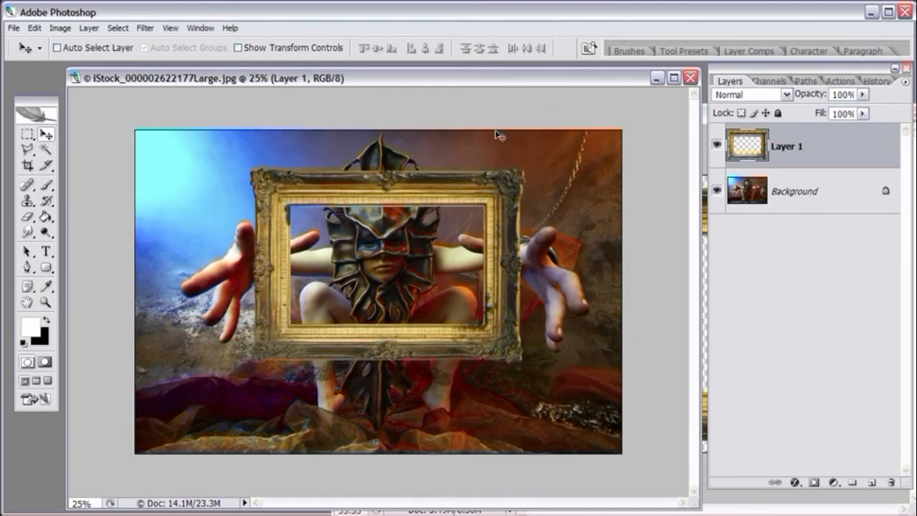
{"action": "left_click_drag", "start_coordinate": [411, 254], "coordinate": [416, 273]}
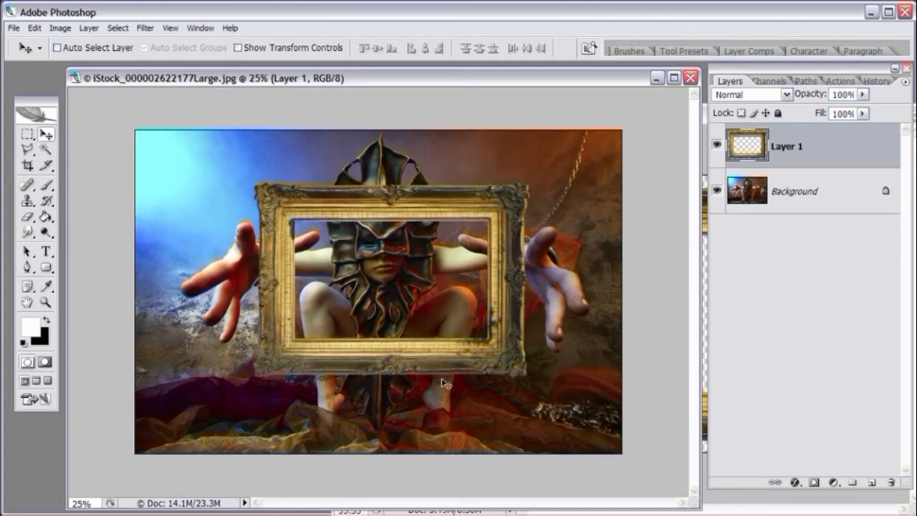
{"action": "left_click_drag", "start_coordinate": [447, 357], "coordinate": [440, 343]}
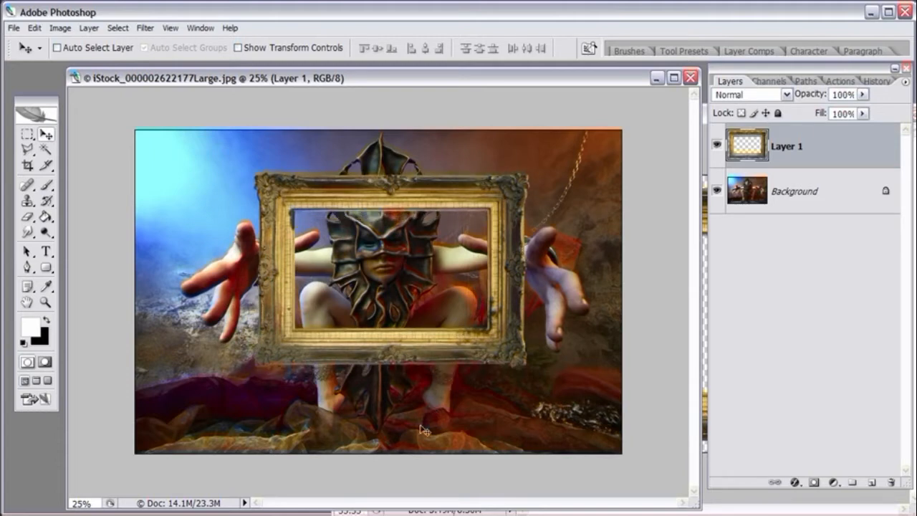
{"action": "left_click_drag", "start_coordinate": [416, 324], "coordinate": [413, 323]}
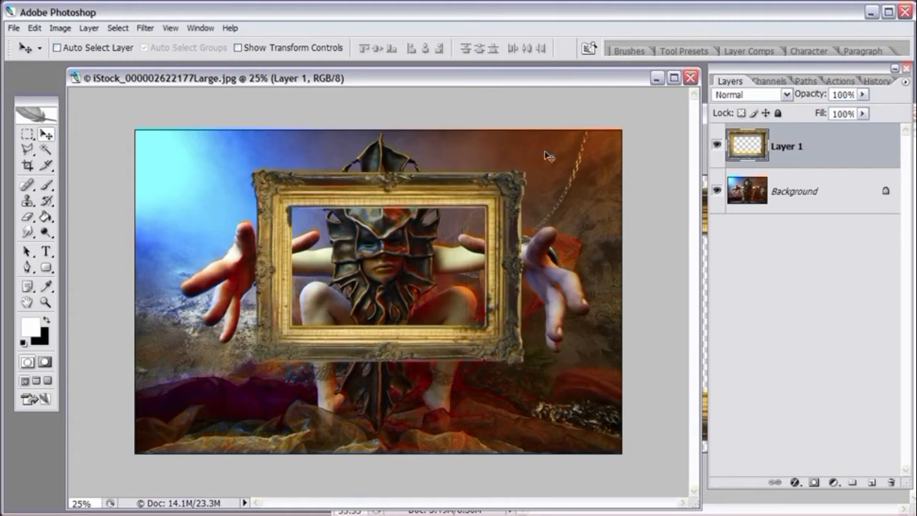
Step: Set up the Eraser with a hard round brush of 59 px diameter and 100% hardness
{"action": "left_click", "coordinate": [28, 216]}
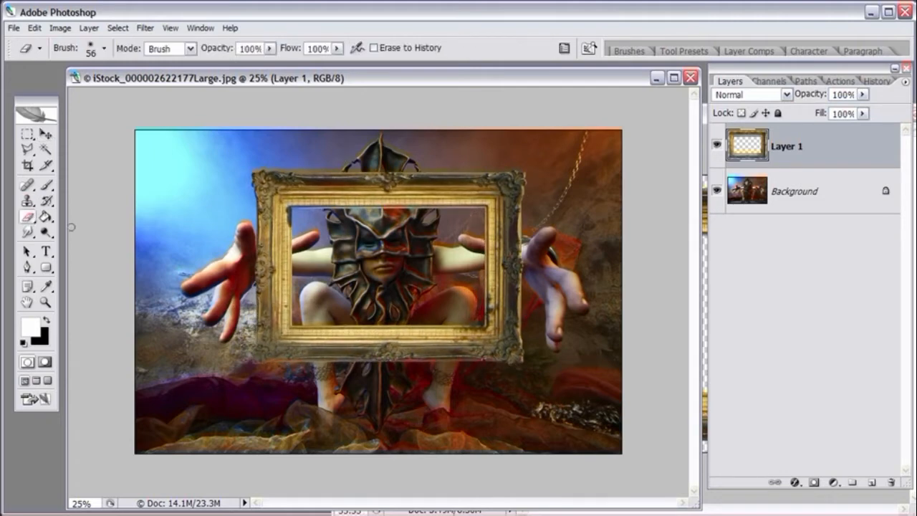
{"action": "right_click", "coordinate": [415, 229]}
{"action": "left_click_drag", "start_coordinate": [471, 262], "coordinate": [485, 261]}
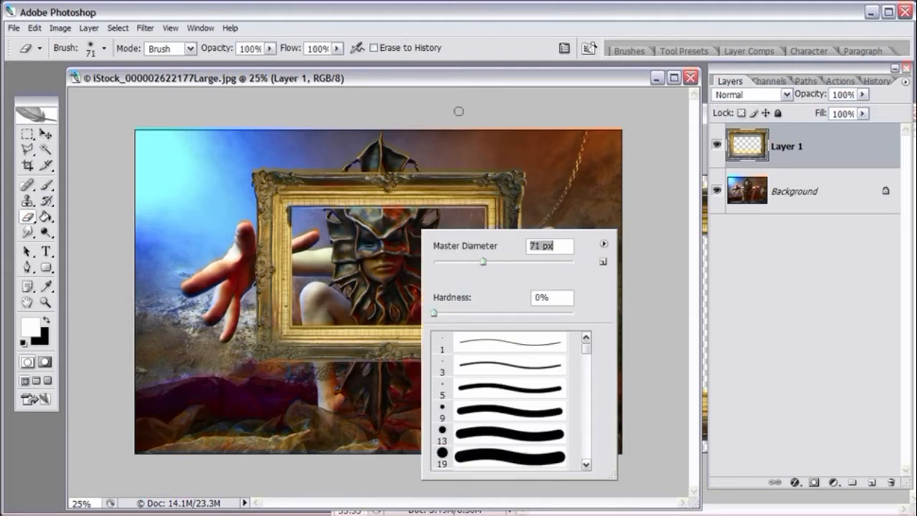
{"action": "left_click", "coordinate": [447, 80]}
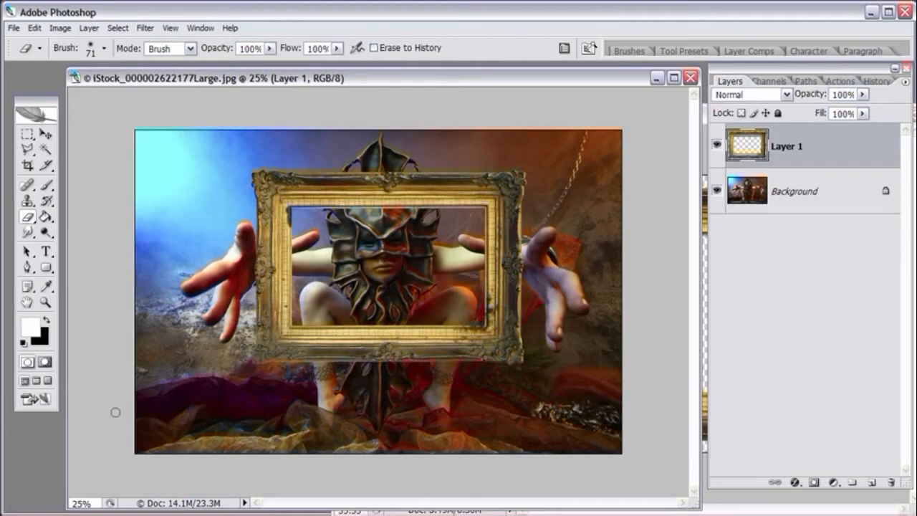
{"action": "left_click", "coordinate": [46, 302]}
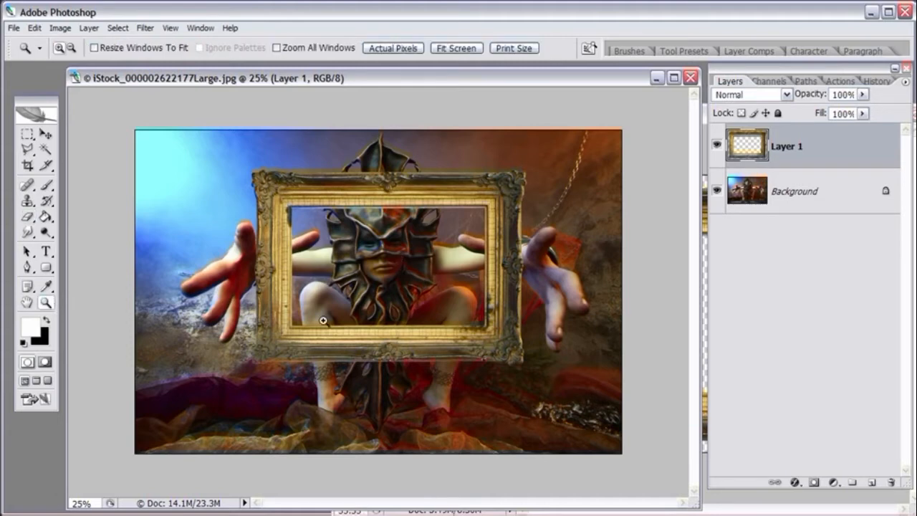
{"action": "left_click", "coordinate": [401, 318]}
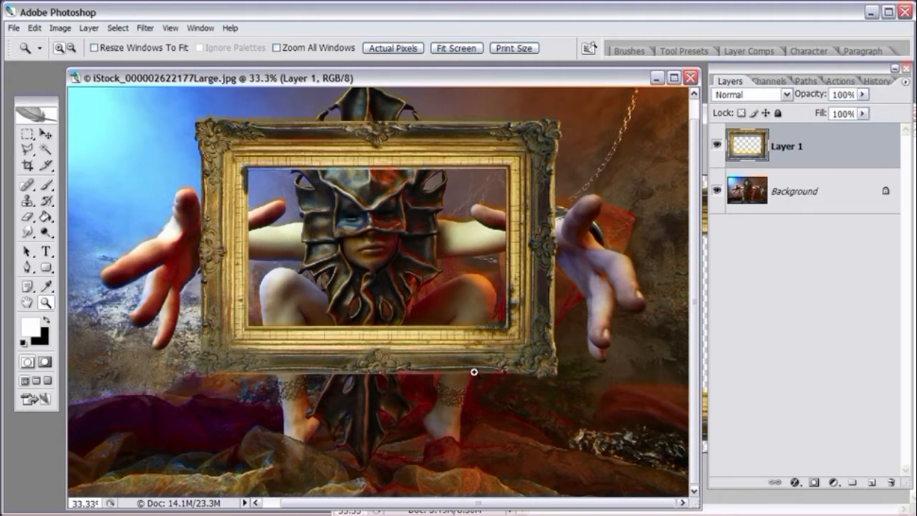
{"action": "left_click", "coordinate": [28, 217]}
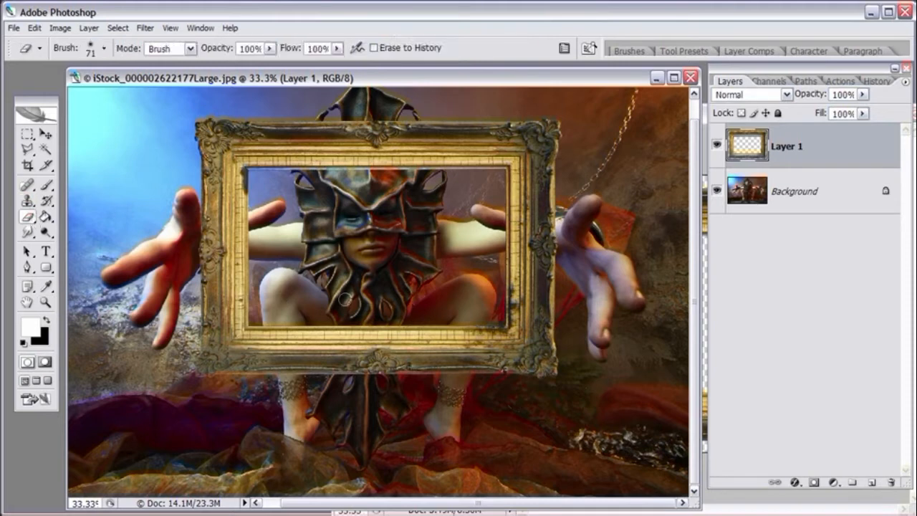
{"action": "right_click", "coordinate": [479, 306]}
{"action": "left_click_drag", "start_coordinate": [499, 395], "coordinate": [658, 405]}
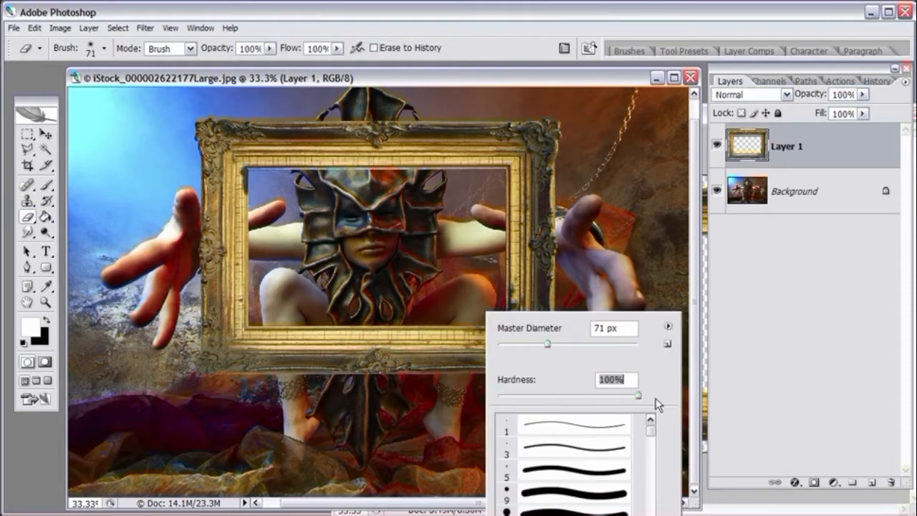
{"action": "left_click_drag", "start_coordinate": [548, 345], "coordinate": [538, 345]}
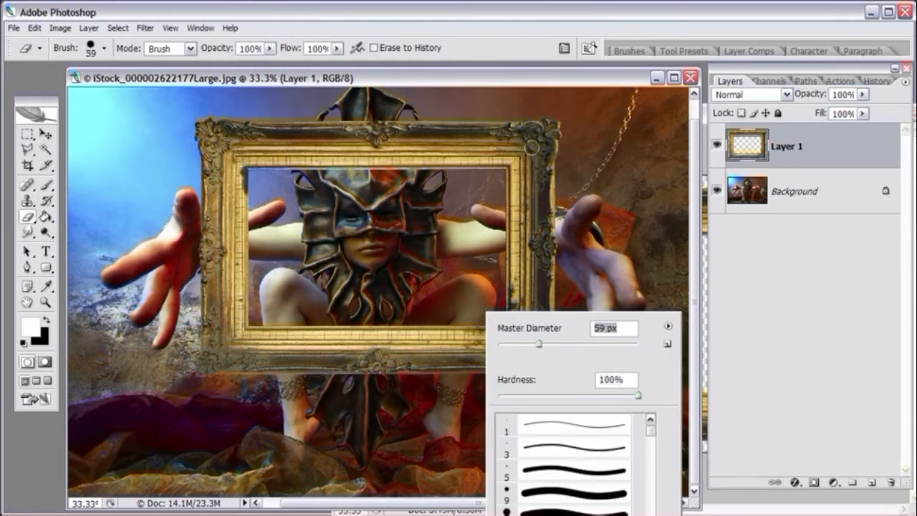
{"action": "key", "text": "Return"}
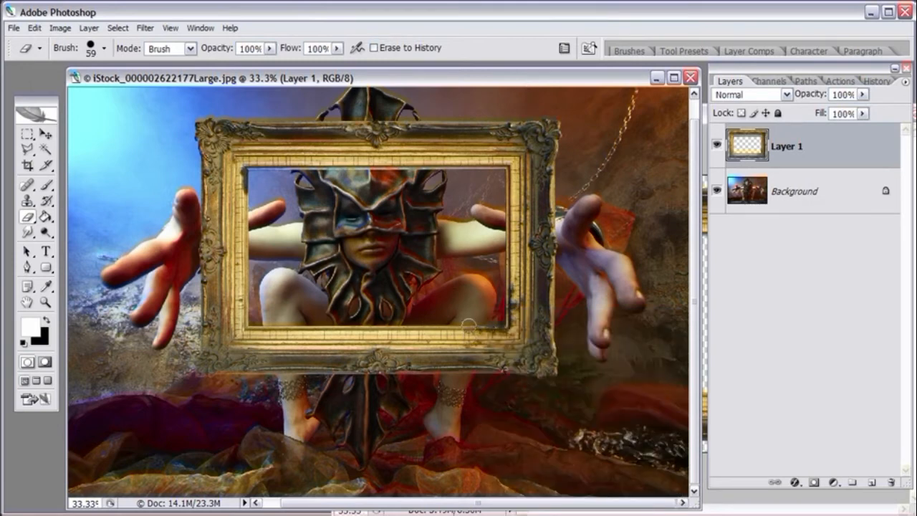
Step: Try erasing the frame where it covers both arms and the mask, undoing the test strokes over the arms
{"action": "mouse_move", "coordinate": [463, 342]}
{"action": "left_mouse_down"}
{"action": "mouse_move", "coordinate": [478, 331]}
{"action": "mouse_move", "coordinate": [464, 369]}
{"action": "mouse_move", "coordinate": [469, 333]}
{"action": "mouse_move", "coordinate": [456, 332]}
{"action": "mouse_move", "coordinate": [449, 375]}
{"action": "mouse_move", "coordinate": [453, 328]}
{"action": "mouse_move", "coordinate": [478, 324]}
{"action": "mouse_move", "coordinate": [459, 393]}
{"action": "left_mouse_up"}
{"action": "mouse_move", "coordinate": [240, 240]}
{"action": "left_mouse_down"}
{"action": "mouse_move", "coordinate": [264, 251]}
{"action": "mouse_move", "coordinate": [213, 249]}
{"action": "mouse_move", "coordinate": [236, 238]}
{"action": "mouse_move", "coordinate": [202, 238]}
{"action": "mouse_move", "coordinate": [265, 228]}
{"action": "mouse_move", "coordinate": [233, 231]}
{"action": "mouse_move", "coordinate": [263, 220]}
{"action": "mouse_move", "coordinate": [198, 244]}
{"action": "mouse_move", "coordinate": [253, 246]}
{"action": "mouse_move", "coordinate": [185, 263]}
{"action": "mouse_move", "coordinate": [215, 252]}
{"action": "left_mouse_up"}
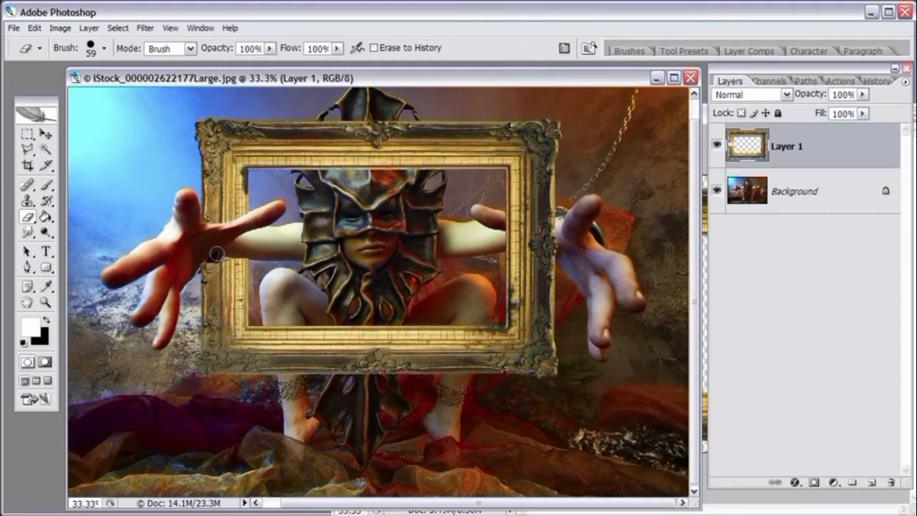
{"action": "key", "text": "ctrl+z"}
{"action": "mouse_move", "coordinate": [533, 213]}
{"action": "left_mouse_down"}
{"action": "mouse_move", "coordinate": [500, 223]}
{"action": "mouse_move", "coordinate": [561, 228]}
{"action": "mouse_move", "coordinate": [499, 234]}
{"action": "mouse_move", "coordinate": [547, 237]}
{"action": "mouse_move", "coordinate": [565, 255]}
{"action": "mouse_move", "coordinate": [514, 236]}
{"action": "mouse_move", "coordinate": [555, 250]}
{"action": "mouse_move", "coordinate": [550, 229]}
{"action": "mouse_move", "coordinate": [559, 225]}
{"action": "mouse_move", "coordinate": [499, 218]}
{"action": "mouse_move", "coordinate": [575, 242]}
{"action": "mouse_move", "coordinate": [523, 239]}
{"action": "left_mouse_up"}
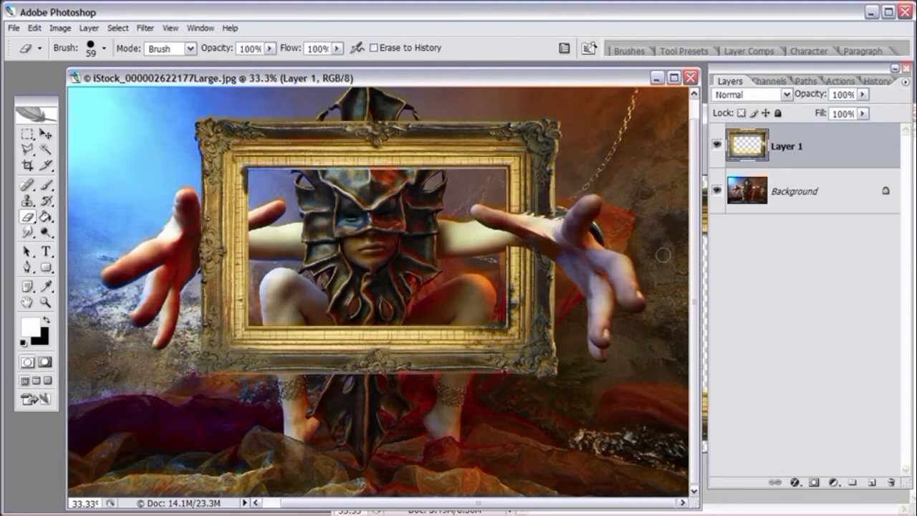
{"action": "key", "text": "ctrl+z"}
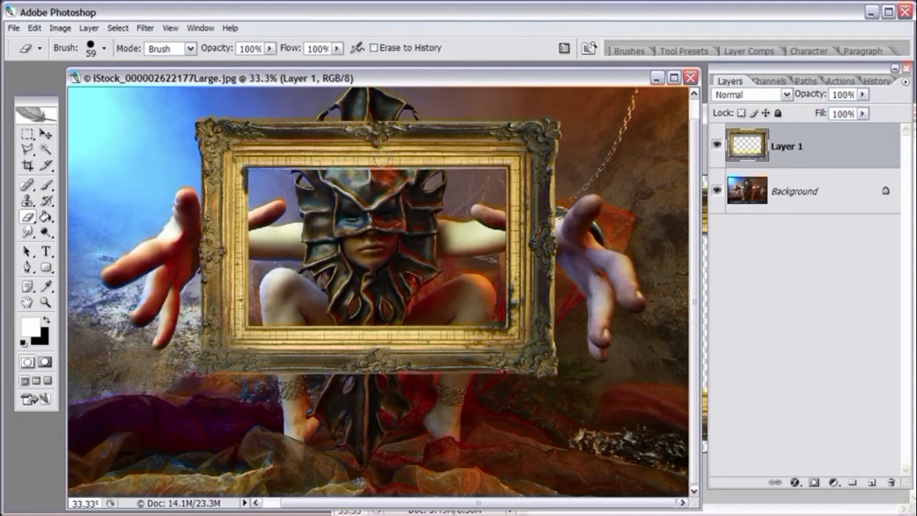
{"action": "mouse_move", "coordinate": [337, 175]}
{"action": "left_mouse_down"}
{"action": "mouse_move", "coordinate": [307, 164]}
{"action": "mouse_move", "coordinate": [391, 175]}
{"action": "mouse_move", "coordinate": [395, 163]}
{"action": "mouse_move", "coordinate": [430, 168]}
{"action": "mouse_move", "coordinate": [433, 154]}
{"action": "mouse_move", "coordinate": [398, 126]}
{"action": "mouse_move", "coordinate": [317, 134]}
{"action": "mouse_move", "coordinate": [324, 152]}
{"action": "mouse_move", "coordinate": [375, 159]}
{"action": "mouse_move", "coordinate": [349, 149]}
{"action": "mouse_move", "coordinate": [349, 169]}
{"action": "mouse_move", "coordinate": [358, 145]}
{"action": "mouse_move", "coordinate": [384, 158]}
{"action": "left_mouse_up"}
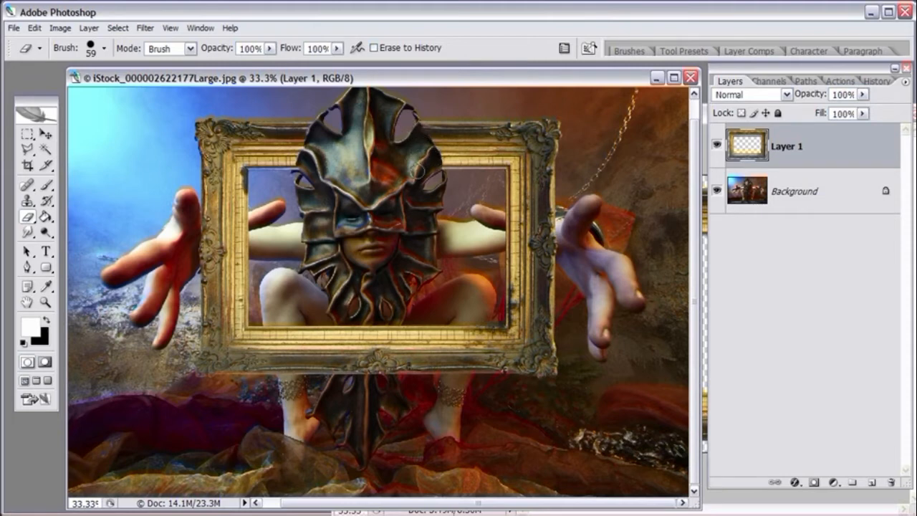
{"action": "mouse_move", "coordinate": [351, 324]}
{"action": "left_mouse_down"}
{"action": "mouse_move", "coordinate": [395, 317]}
{"action": "mouse_move", "coordinate": [364, 339]}
{"action": "mouse_move", "coordinate": [345, 319]}
{"action": "mouse_move", "coordinate": [361, 340]}
{"action": "mouse_move", "coordinate": [344, 326]}
{"action": "mouse_move", "coordinate": [375, 339]}
{"action": "mouse_move", "coordinate": [358, 349]}
{"action": "mouse_move", "coordinate": [373, 339]}
{"action": "mouse_move", "coordinate": [349, 382]}
{"action": "mouse_move", "coordinate": [347, 367]}
{"action": "mouse_move", "coordinate": [359, 388]}
{"action": "mouse_move", "coordinate": [375, 359]}
{"action": "mouse_move", "coordinate": [385, 371]}
{"action": "mouse_move", "coordinate": [379, 354]}
{"action": "mouse_move", "coordinate": [392, 378]}
{"action": "mouse_move", "coordinate": [364, 342]}
{"action": "left_mouse_up"}
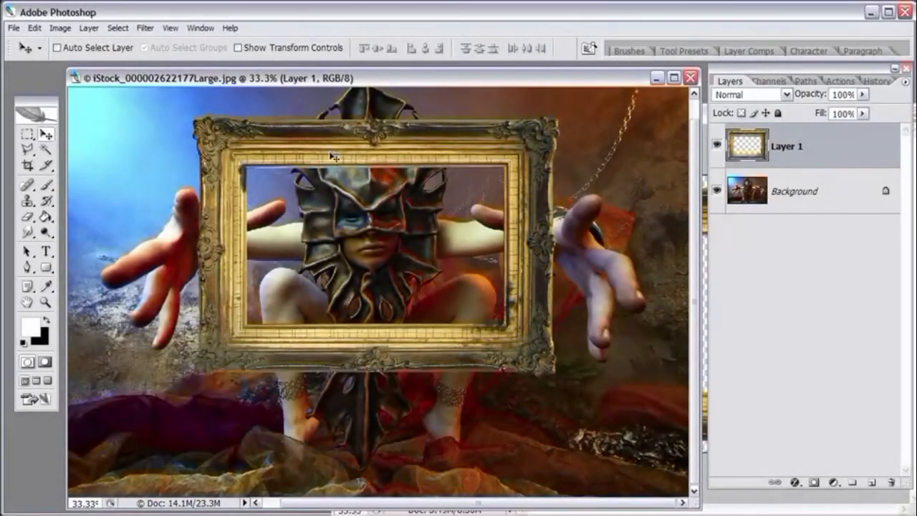
Step: Nudge the frame slightly lower and convert the locked Background photo into a regular layer named Mask
{"action": "left_click_drag", "start_coordinate": [380, 205], "coordinate": [378, 204]}
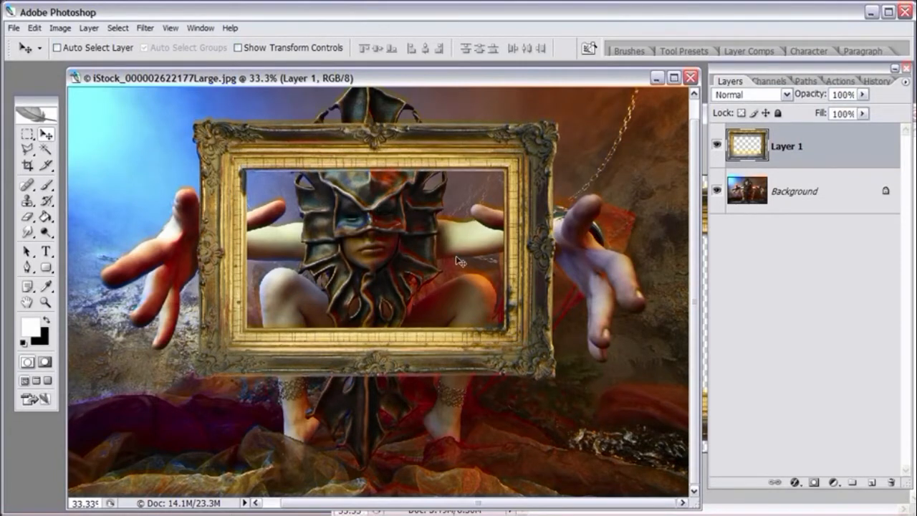
{"action": "double_click", "coordinate": [822, 197]}
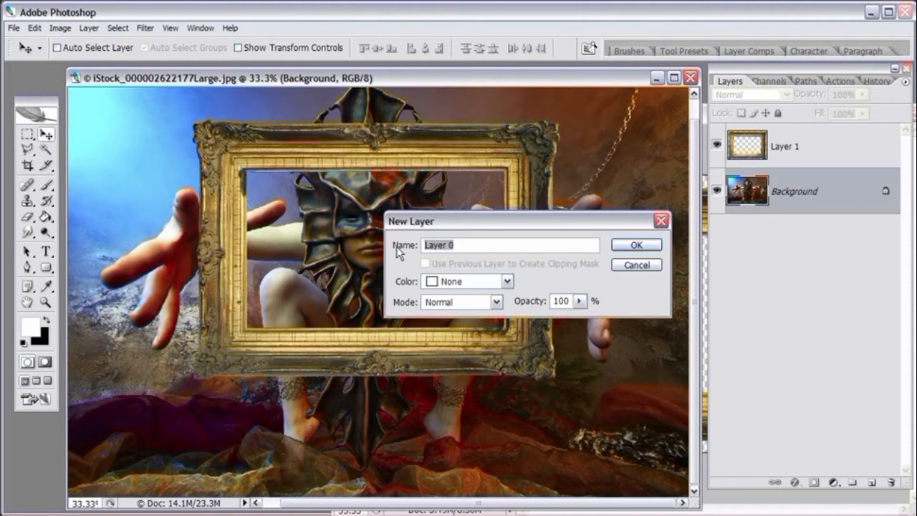
{"action": "type", "text": "Mask"}
{"action": "key", "text": "Return"}
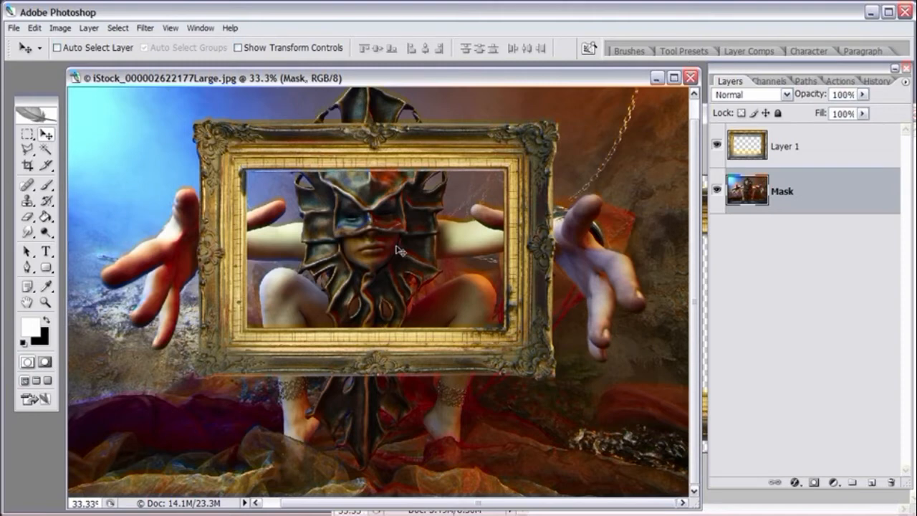
Step: Create a new empty layer, place it below the Mask layer and name it Background
{"action": "left_click", "coordinate": [871, 483]}
{"action": "left_click_drag", "start_coordinate": [792, 190], "coordinate": [791, 245]}
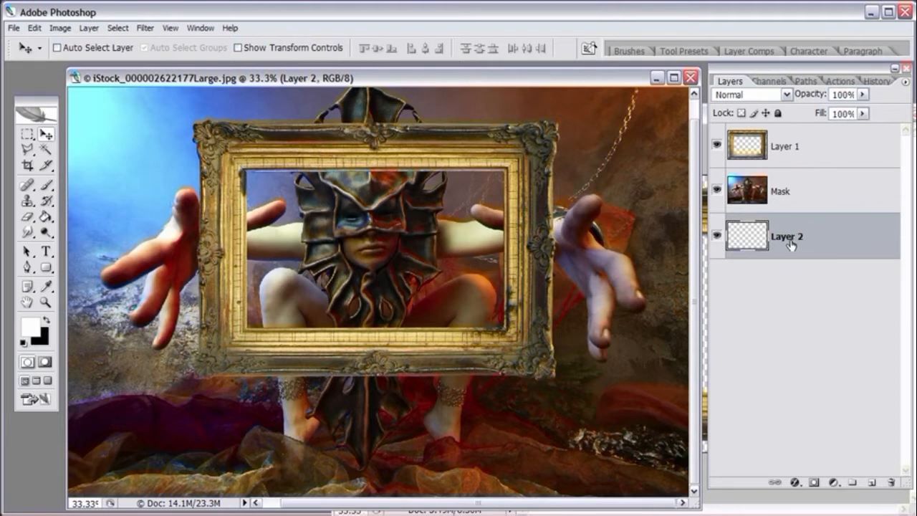
{"action": "double_click", "coordinate": [788, 236]}
{"action": "type", "text": "Background"}
{"action": "key", "text": "Return"}
Step: Set the foreground color to black (000000), fill the Background layer with it and check the fill with the Mask layer temporarily hidden
{"action": "left_click", "coordinate": [48, 219]}
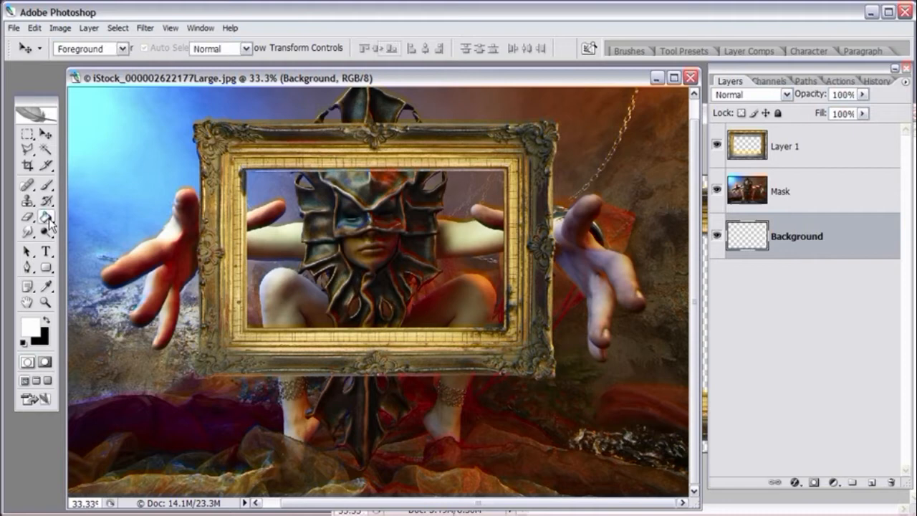
{"action": "left_click", "coordinate": [33, 326]}
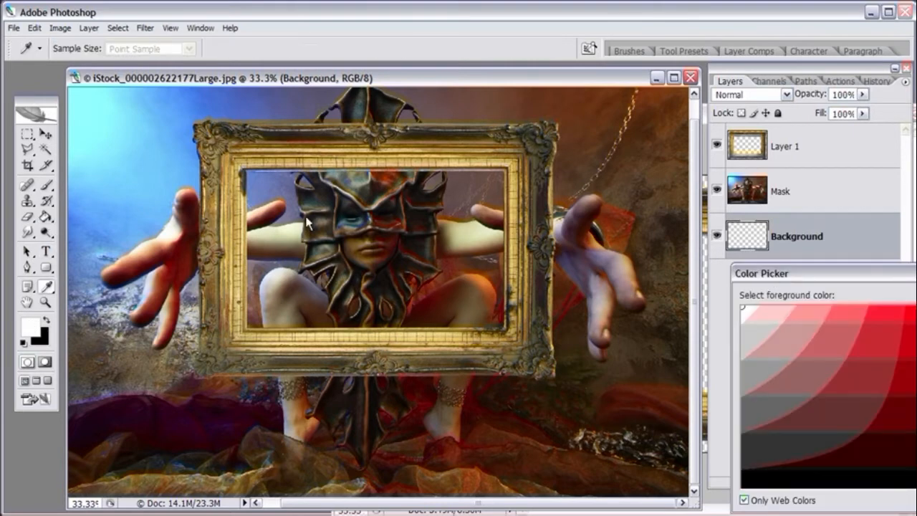
{"action": "left_click", "coordinate": [281, 425]}
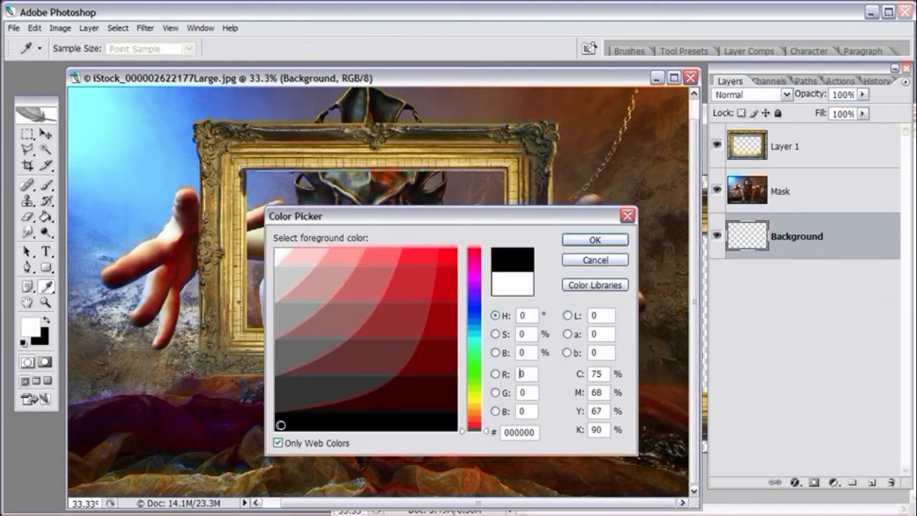
{"action": "left_click", "coordinate": [594, 240]}
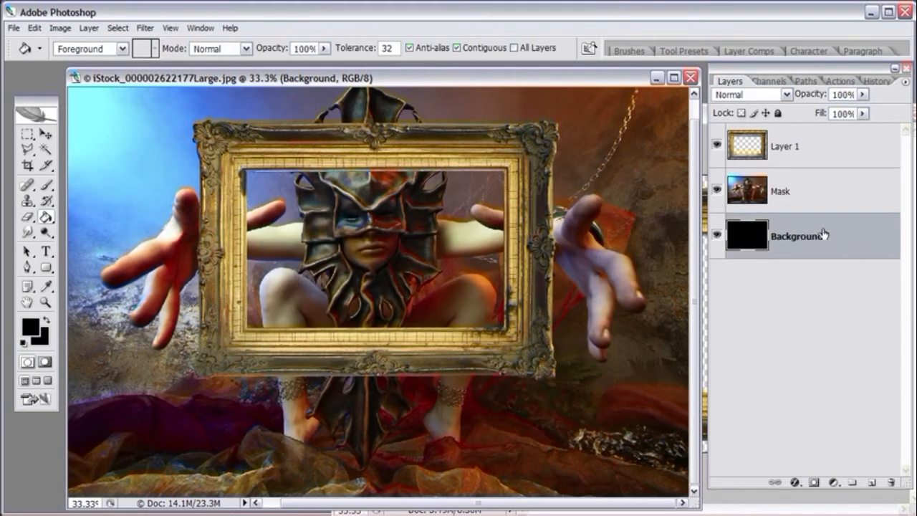
{"action": "left_click", "coordinate": [717, 189]}
{"action": "left_click", "coordinate": [716, 146]}
{"action": "left_click", "coordinate": [716, 145]}
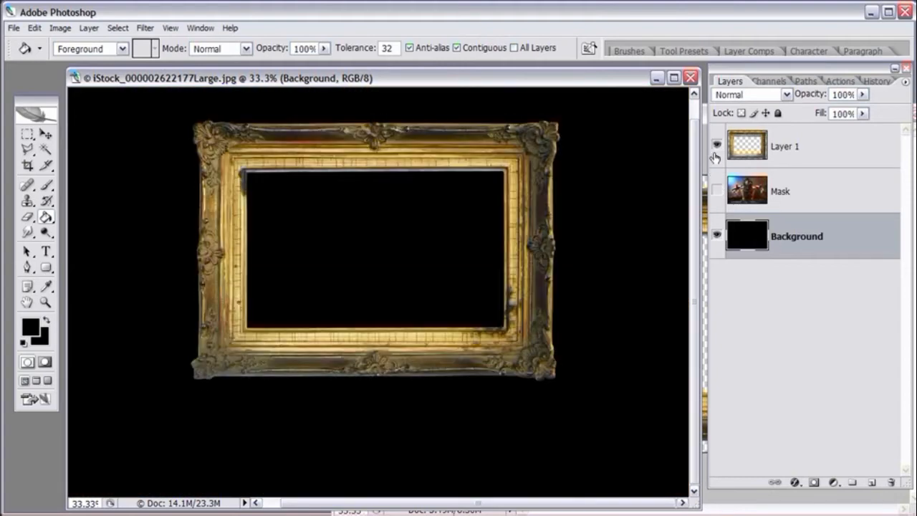
{"action": "left_click", "coordinate": [716, 189]}
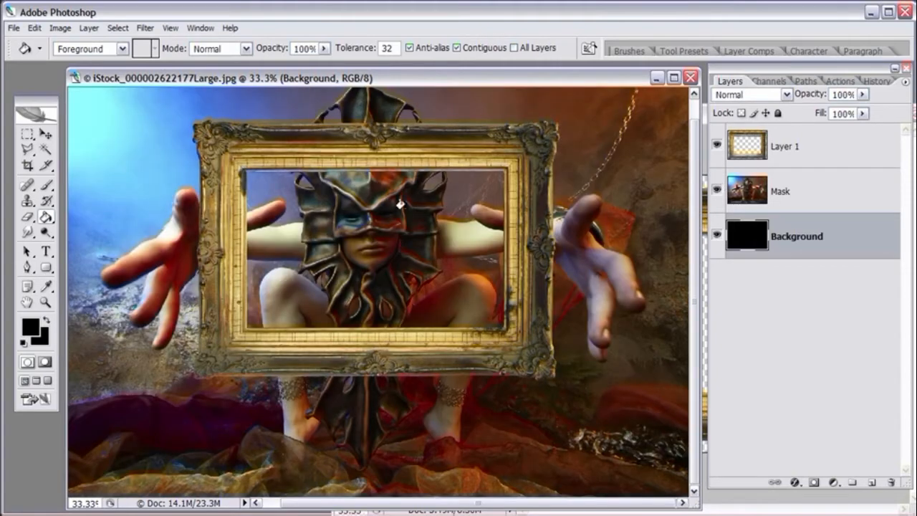
Step: Rename the picture frame's layer, Layer 1, as Frame
{"action": "double_click", "coordinate": [797, 147]}
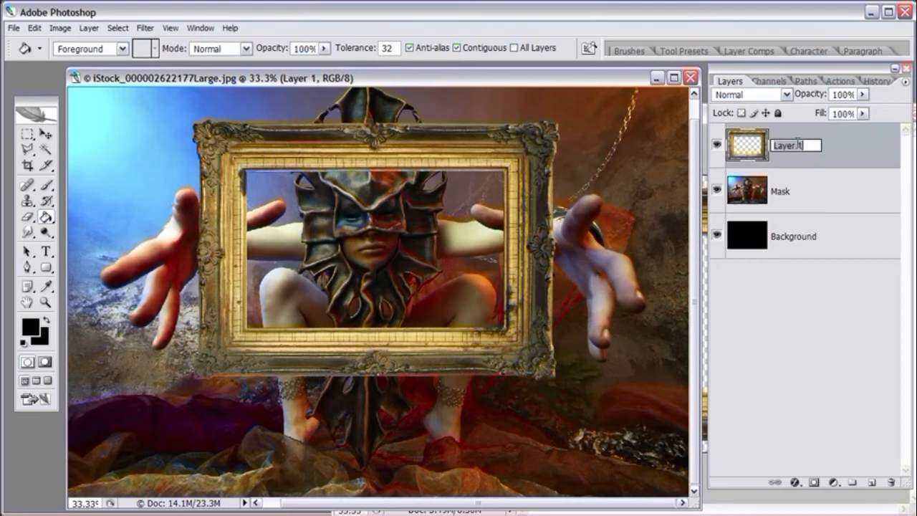
{"action": "type", "text": "Frame"}
{"action": "key", "text": "Return"}
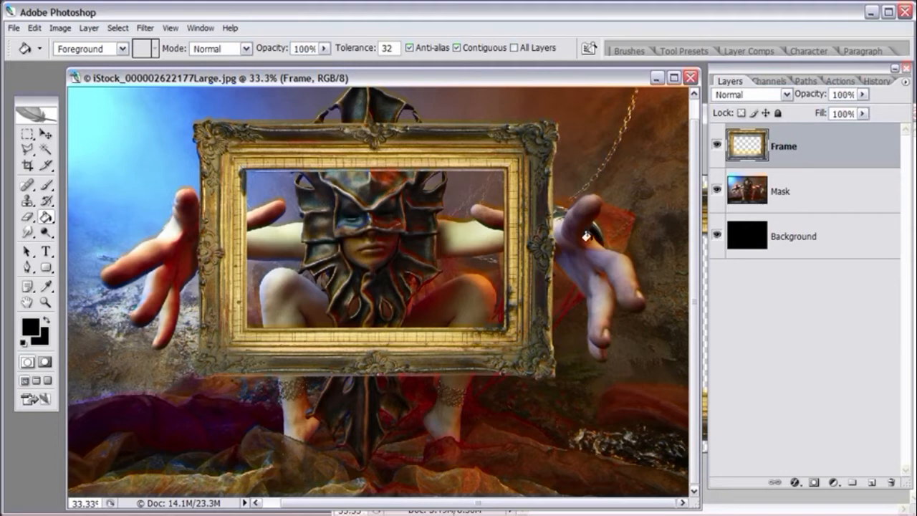
Step: Hide the Frame layer and get the Pen tool ready over a 100% view of the hand on the blue-lit side
{"action": "key", "text": "m"}
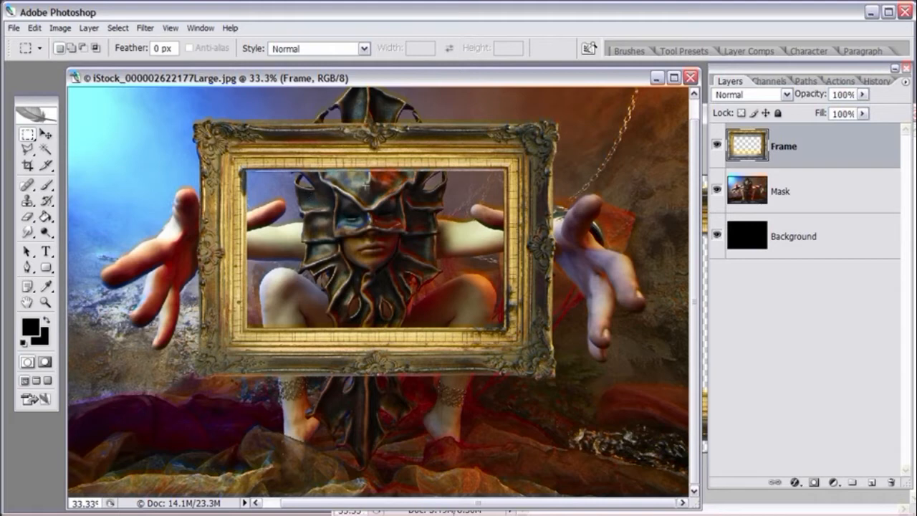
{"action": "left_click", "coordinate": [717, 146]}
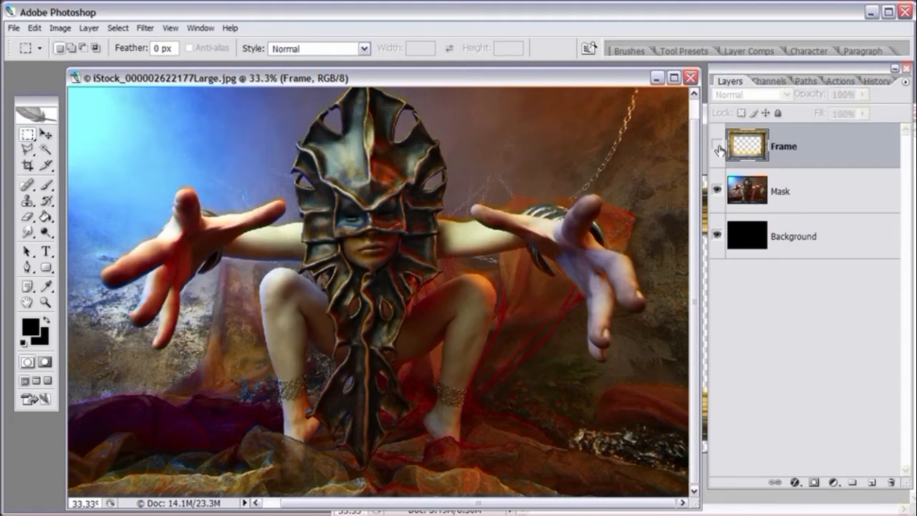
{"action": "left_click", "coordinate": [46, 301]}
{"action": "left_click", "coordinate": [196, 269]}
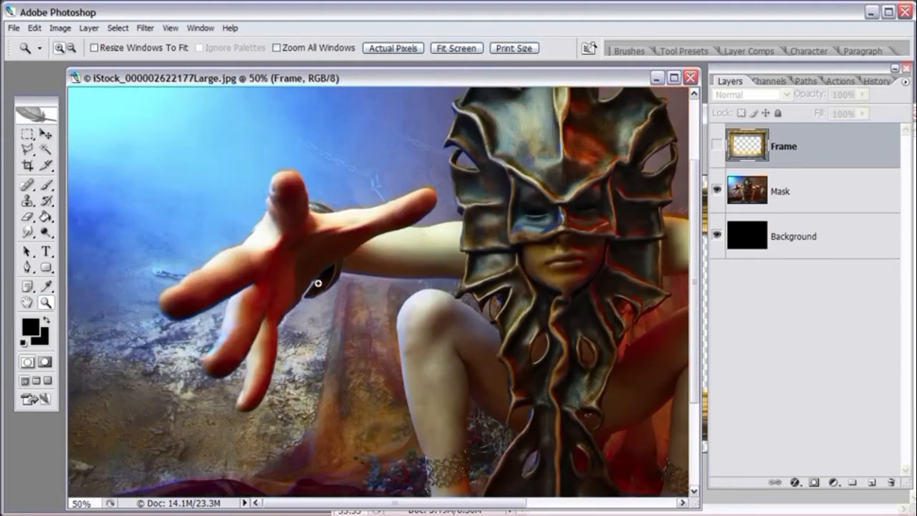
{"action": "left_click", "coordinate": [344, 289]}
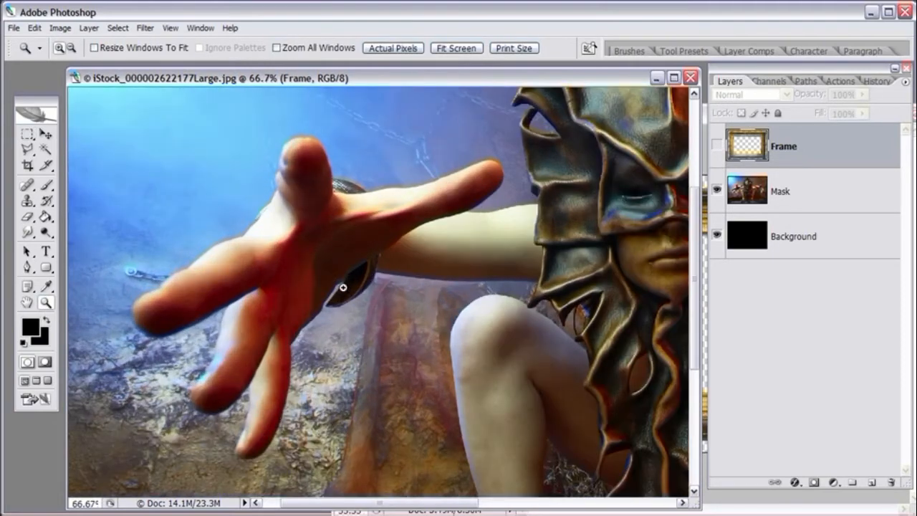
{"action": "left_click", "coordinate": [318, 275]}
{"action": "left_click_drag", "start_coordinate": [30, 267], "coordinate": [72, 264]}
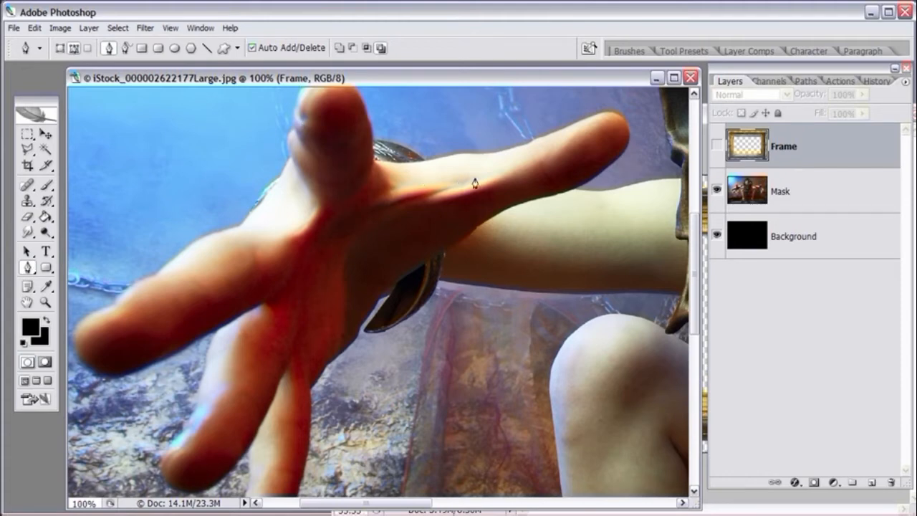
Step: Start a pen path beside the mask, tracing the forearm's upper edge and the underside of the finger pointing toward the mask
{"action": "left_click", "coordinate": [45, 302]}
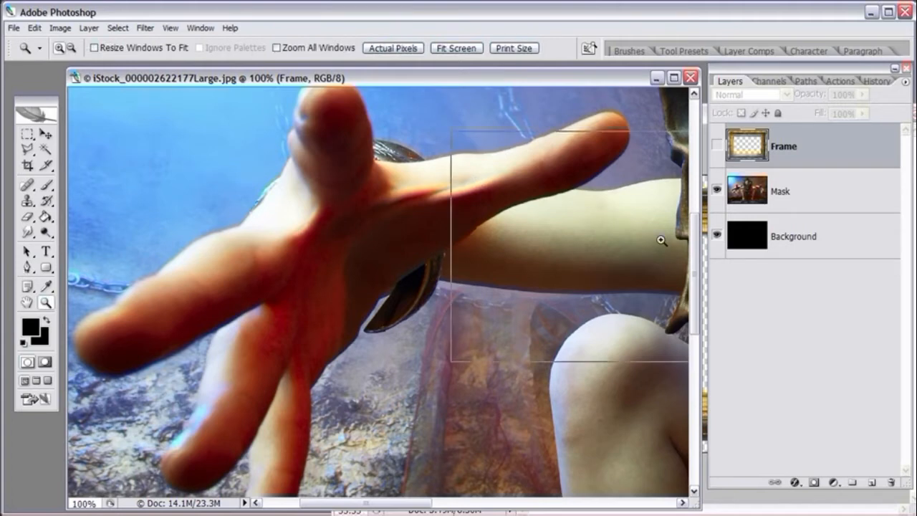
{"action": "left_click", "coordinate": [660, 240]}
{"action": "left_click", "coordinate": [27, 267]}
{"action": "left_click", "coordinate": [401, 170]}
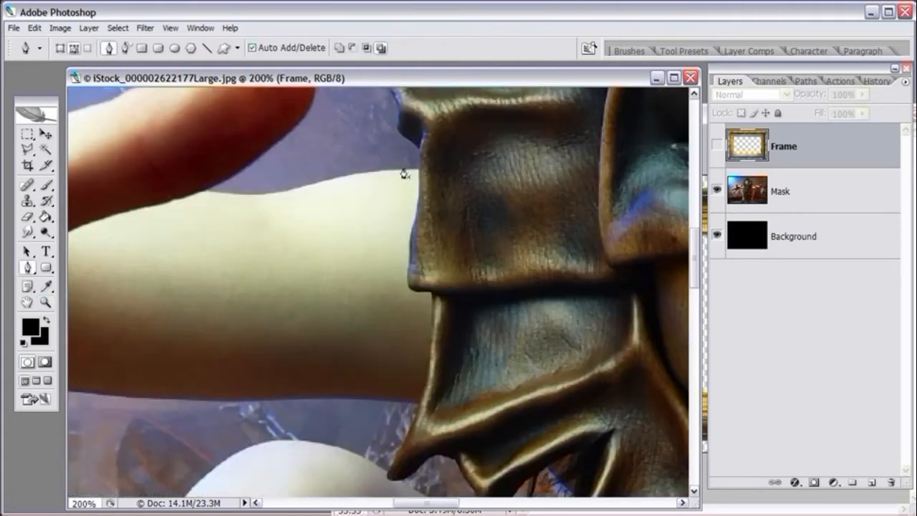
{"action": "left_click", "coordinate": [371, 170]}
{"action": "left_click", "coordinate": [336, 175]}
{"action": "left_click", "coordinate": [308, 185]}
{"action": "left_click", "coordinate": [275, 193]}
{"action": "left_click", "coordinate": [253, 194]}
{"action": "left_click", "coordinate": [231, 193]}
{"action": "left_click", "coordinate": [206, 190]}
{"action": "left_click", "coordinate": [231, 174]}
{"action": "left_click", "coordinate": [257, 159]}
{"action": "left_click", "coordinate": [281, 139]}
Step: Continue the pen path around the tip of the finger pointing toward the mask
{"action": "scroll", "coordinate": [281, 139], "scroll_direction": "up", "scroll_amount": 3}
{"action": "left_click", "coordinate": [307, 193]}
{"action": "left_click", "coordinate": [315, 179]}
{"action": "left_click", "coordinate": [316, 164]}
{"action": "left_click", "coordinate": [310, 148]}
{"action": "left_click", "coordinate": [299, 133]}
{"action": "left_click", "coordinate": [290, 123]}
{"action": "left_click_drag", "start_coordinate": [289, 125], "coordinate": [441, 149]}
Step: Continue the pen path along the upper edge of the inward-pointing finger as far as the wristband
{"action": "left_click", "coordinate": [432, 147]}
{"action": "left_click", "coordinate": [420, 145]}
{"action": "left_click", "coordinate": [407, 148]}
{"action": "left_click", "coordinate": [390, 154]}
{"action": "left_click", "coordinate": [362, 166]}
{"action": "left_click", "coordinate": [326, 182]}
{"action": "left_click", "coordinate": [302, 190]}
{"action": "left_click", "coordinate": [288, 194]}
{"action": "left_click", "coordinate": [278, 202]}
{"action": "left_click", "coordinate": [262, 207]}
{"action": "left_click", "coordinate": [244, 212]}
{"action": "left_click", "coordinate": [210, 224]}
{"action": "left_click", "coordinate": [193, 227]}
{"action": "left_click_drag", "start_coordinate": [191, 233], "coordinate": [333, 172]}
{"action": "left_click", "coordinate": [333, 166]}
{"action": "left_click", "coordinate": [316, 165]}
{"action": "left_click", "coordinate": [306, 165]}
{"action": "left_click", "coordinate": [296, 165]}
{"action": "left_click", "coordinate": [285, 167]}
{"action": "left_click", "coordinate": [262, 172]}
{"action": "left_click", "coordinate": [240, 181]}
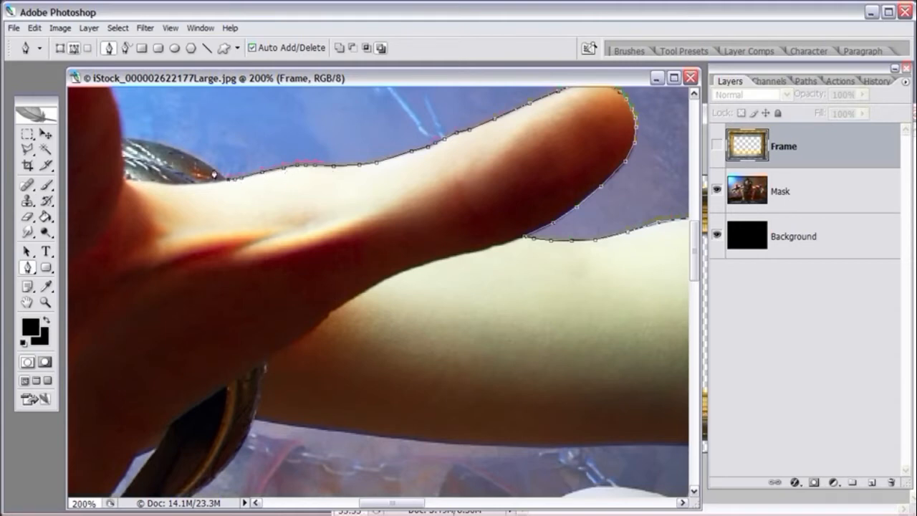
Step: Trace the pen path over the upper edge of the wristband to the base of the upward-pointing finger
{"action": "left_click_drag", "start_coordinate": [208, 166], "coordinate": [330, 169]}
{"action": "left_click", "coordinate": [293, 148]}
{"action": "left_click", "coordinate": [277, 143]}
{"action": "left_click", "coordinate": [263, 141]}
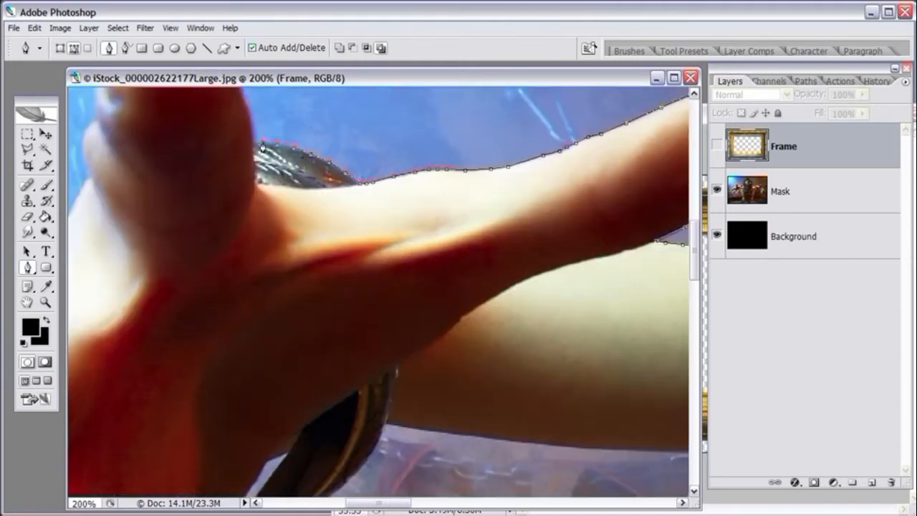
{"action": "left_click", "coordinate": [254, 142]}
Step: Continue the pen path up the inner side of the upward-pointing finger and around its tip
{"action": "left_click_drag", "start_coordinate": [255, 143], "coordinate": [306, 278]}
{"action": "left_click", "coordinate": [302, 251]}
{"action": "left_click", "coordinate": [300, 247]}
{"action": "left_click", "coordinate": [298, 239]}
{"action": "left_click", "coordinate": [295, 231]}
{"action": "left_click", "coordinate": [291, 221]}
{"action": "left_click", "coordinate": [288, 208]}
{"action": "left_click", "coordinate": [284, 194]}
{"action": "left_click", "coordinate": [275, 182]}
{"action": "left_click", "coordinate": [262, 167]}
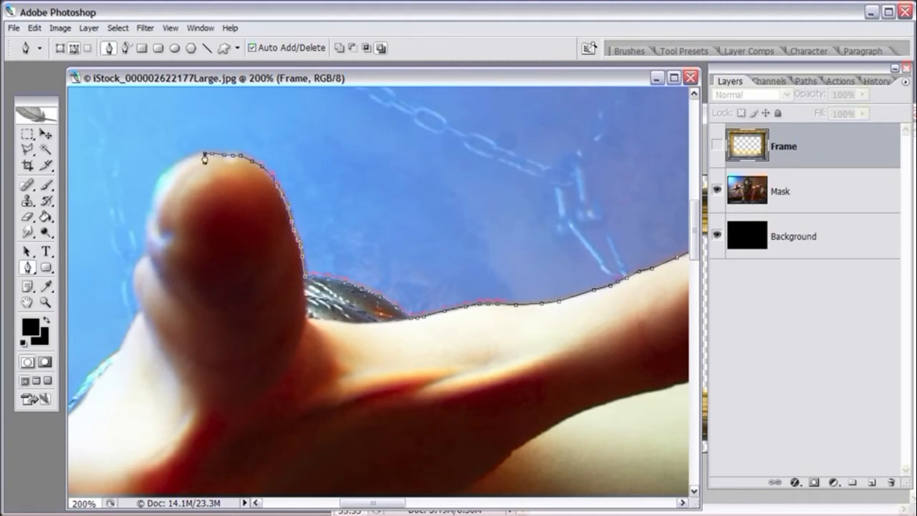
Step: Trace the pen path around the remaining fingers, the lower edge of the palm and the lower part of the wristband
{"action": "mouse_move", "coordinate": [184, 164]}
{"action": "left_mouse_down"}
{"action": "mouse_move", "coordinate": [337, 123]}
{"action": "mouse_move", "coordinate": [283, 169]}
{"action": "mouse_move", "coordinate": [266, 283]}
{"action": "mouse_move", "coordinate": [290, 255]}
{"action": "mouse_move", "coordinate": [190, 386]}
{"action": "mouse_move", "coordinate": [344, 308]}
{"action": "mouse_move", "coordinate": [323, 323]}
{"action": "mouse_move", "coordinate": [311, 301]}
{"action": "mouse_move", "coordinate": [403, 246]}
{"action": "mouse_move", "coordinate": [330, 258]}
{"action": "mouse_move", "coordinate": [262, 292]}
{"action": "mouse_move", "coordinate": [231, 322]}
{"action": "mouse_move", "coordinate": [324, 249]}
{"action": "mouse_move", "coordinate": [266, 266]}
{"action": "mouse_move", "coordinate": [211, 311]}
{"action": "mouse_move", "coordinate": [327, 241]}
{"action": "mouse_move", "coordinate": [256, 276]}
{"action": "mouse_move", "coordinate": [239, 303]}
{"action": "mouse_move", "coordinate": [246, 351]}
{"action": "mouse_move", "coordinate": [287, 383]}
{"action": "mouse_move", "coordinate": [323, 393]}
{"action": "mouse_move", "coordinate": [356, 387]}
{"action": "mouse_move", "coordinate": [525, 298]}
{"action": "mouse_move", "coordinate": [459, 226]}
{"action": "mouse_move", "coordinate": [430, 322]}
{"action": "mouse_move", "coordinate": [455, 231]}
{"action": "mouse_move", "coordinate": [418, 258]}
{"action": "mouse_move", "coordinate": [346, 394]}
{"action": "mouse_move", "coordinate": [356, 427]}
{"action": "mouse_move", "coordinate": [417, 450]}
{"action": "mouse_move", "coordinate": [490, 402]}
{"action": "mouse_move", "coordinate": [516, 366]}
{"action": "mouse_move", "coordinate": [520, 403]}
{"action": "mouse_move", "coordinate": [512, 313]}
{"action": "mouse_move", "coordinate": [470, 441]}
{"action": "left_mouse_up"}
{"action": "scroll", "coordinate": [521, 420], "scroll_direction": "down", "scroll_amount": 3}
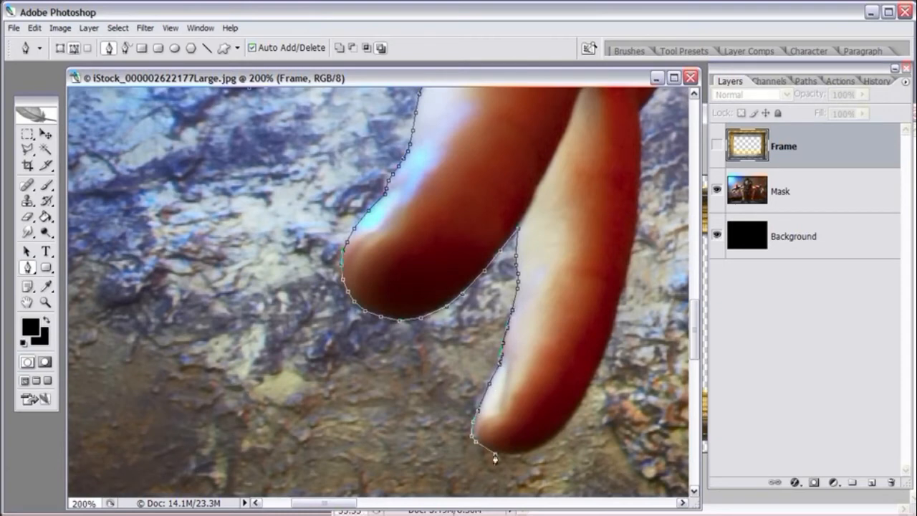
{"action": "mouse_move", "coordinate": [522, 459]}
{"action": "left_mouse_down"}
{"action": "mouse_move", "coordinate": [570, 424]}
{"action": "mouse_move", "coordinate": [600, 373]}
{"action": "mouse_move", "coordinate": [622, 300]}
{"action": "mouse_move", "coordinate": [630, 251]}
{"action": "mouse_move", "coordinate": [586, 319]}
{"action": "mouse_move", "coordinate": [586, 222]}
{"action": "mouse_move", "coordinate": [380, 358]}
{"action": "mouse_move", "coordinate": [390, 319]}
{"action": "mouse_move", "coordinate": [451, 259]}
{"action": "mouse_move", "coordinate": [464, 428]}
{"action": "left_mouse_up"}
{"action": "mouse_move", "coordinate": [428, 332]}
{"action": "left_mouse_down"}
{"action": "mouse_move", "coordinate": [448, 298]}
{"action": "mouse_move", "coordinate": [476, 284]}
{"action": "left_mouse_up"}
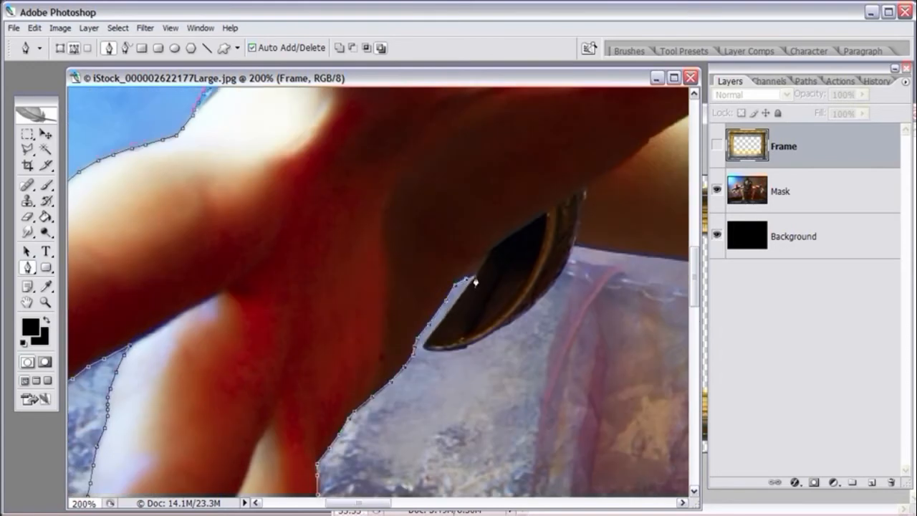
{"action": "mouse_move", "coordinate": [425, 348]}
{"action": "left_mouse_down"}
{"action": "mouse_move", "coordinate": [456, 357]}
{"action": "mouse_move", "coordinate": [526, 317]}
{"action": "left_mouse_up"}
{"action": "left_click", "coordinate": [563, 272]}
{"action": "left_click", "coordinate": [575, 246]}
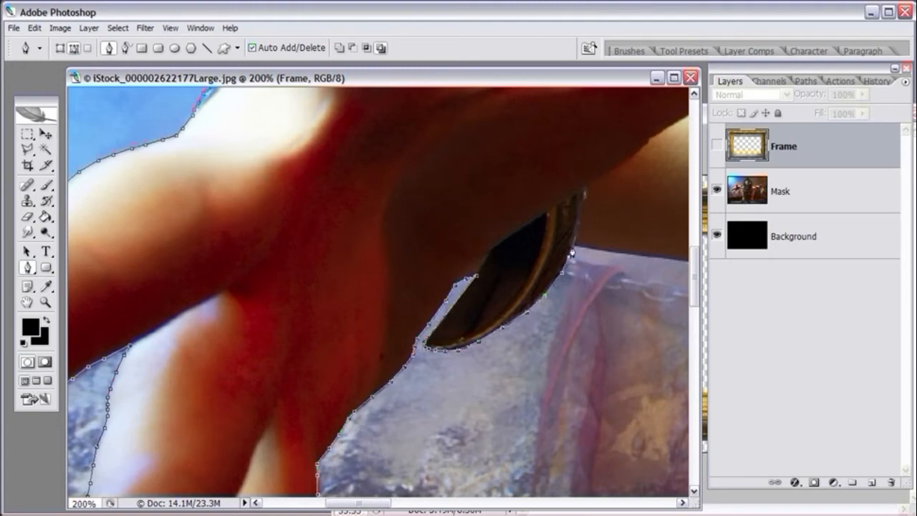
Step: Trace the forearm's lower edge from the wristband to the mask and close the pen path at its starting point
{"action": "left_click_drag", "start_coordinate": [573, 251], "coordinate": [349, 328]}
{"action": "left_click", "coordinate": [389, 329]}
{"action": "key", "text": "ctrl+z"}
{"action": "left_click", "coordinate": [376, 327]}
{"action": "left_click", "coordinate": [423, 334]}
{"action": "left_click", "coordinate": [470, 339]}
{"action": "left_click", "coordinate": [522, 345]}
{"action": "left_click_drag", "start_coordinate": [589, 356], "coordinate": [447, 349]}
{"action": "left_click", "coordinate": [433, 341]}
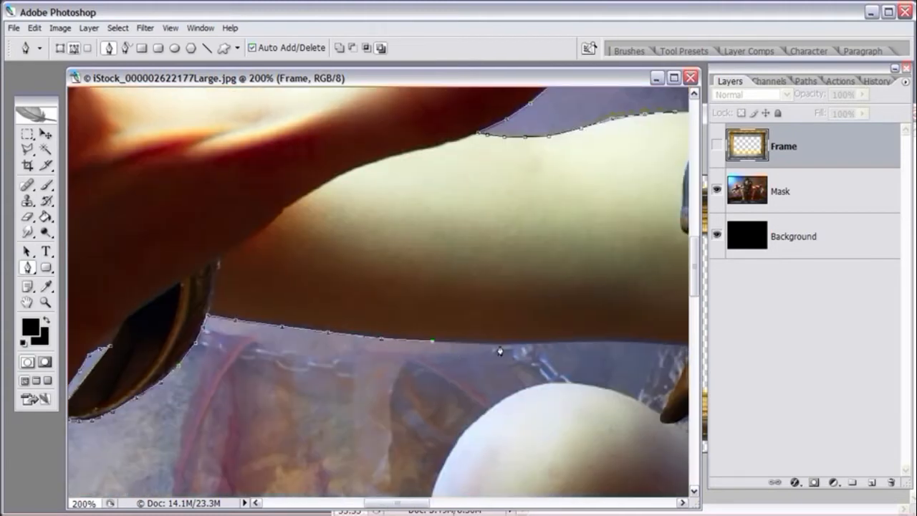
{"action": "left_click", "coordinate": [492, 344]}
{"action": "left_click_drag", "start_coordinate": [581, 348], "coordinate": [421, 343]}
{"action": "left_click", "coordinate": [388, 339]}
{"action": "left_click", "coordinate": [436, 338]}
{"action": "left_click", "coordinate": [472, 339]}
{"action": "left_click", "coordinate": [508, 341]}
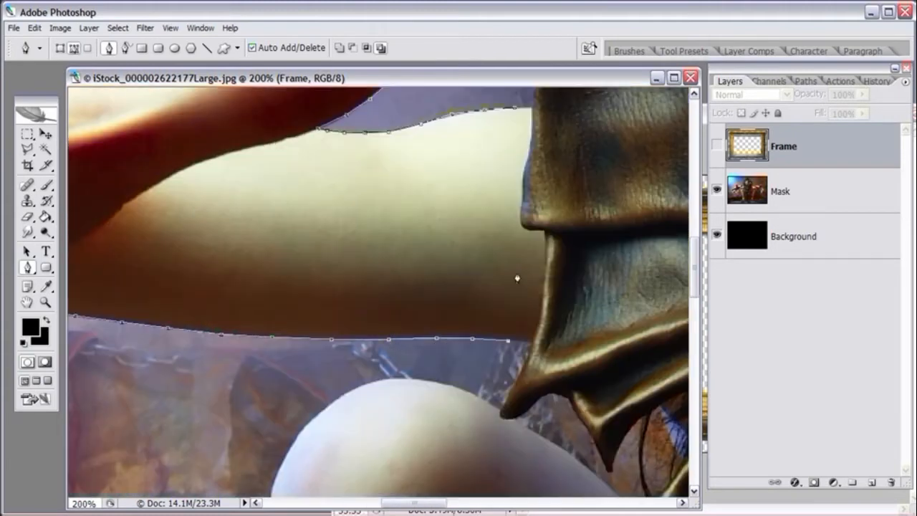
{"action": "left_click", "coordinate": [513, 113]}
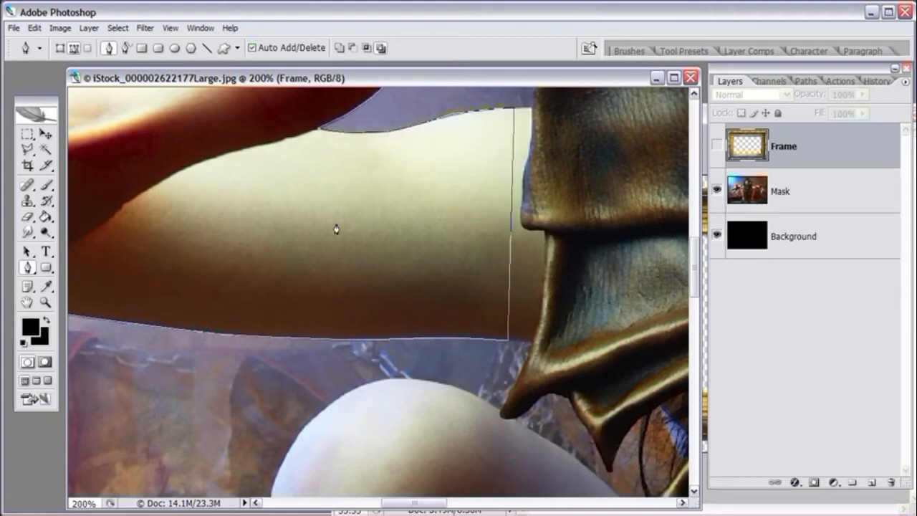
Step: Convert the closed hand and forearm path into a new anti-aliased selection with a feather radius of 0 pixels
{"action": "key", "text": "ctrl+minus"}
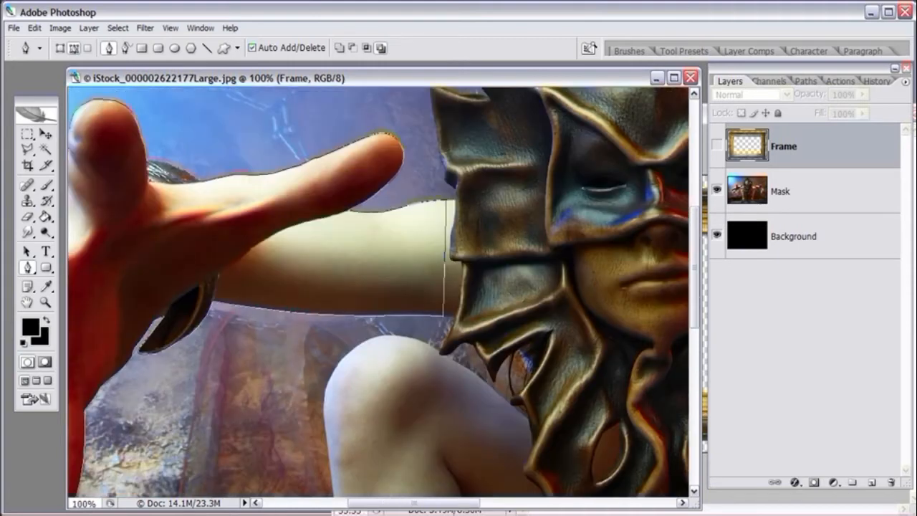
{"action": "left_click_drag", "start_coordinate": [398, 503], "coordinate": [376, 503]}
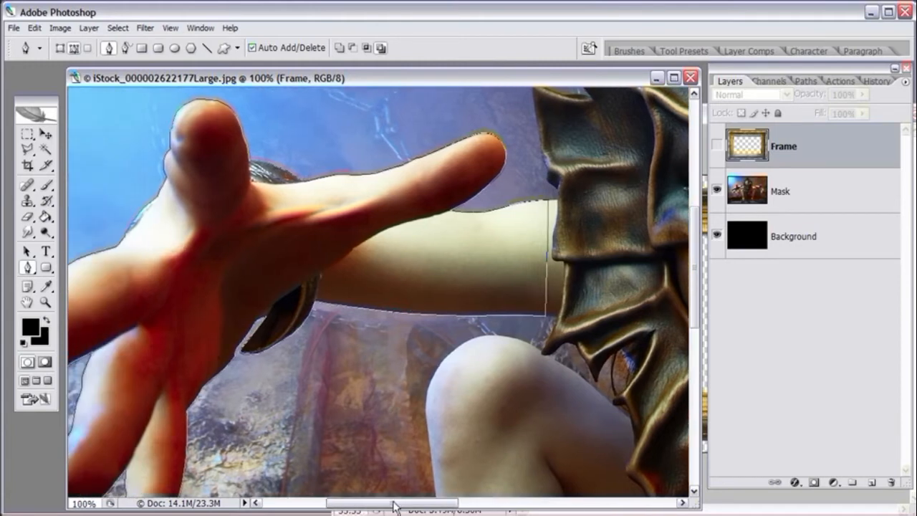
{"action": "left_click_drag", "start_coordinate": [396, 503], "coordinate": [380, 503]}
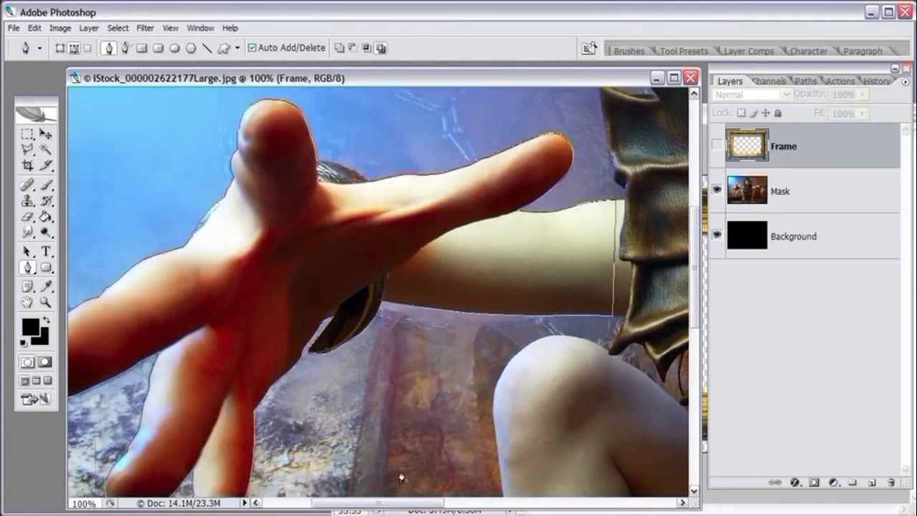
{"action": "right_click", "coordinate": [324, 230]}
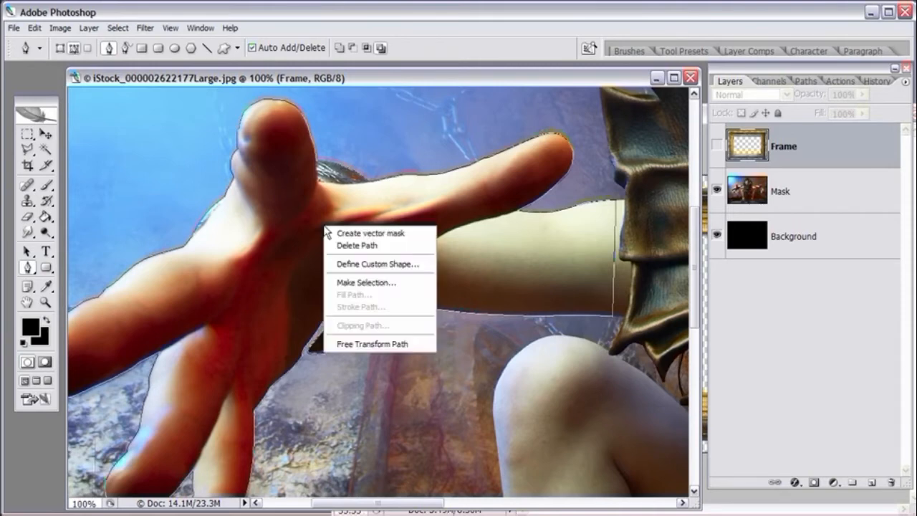
{"action": "left_click", "coordinate": [336, 282]}
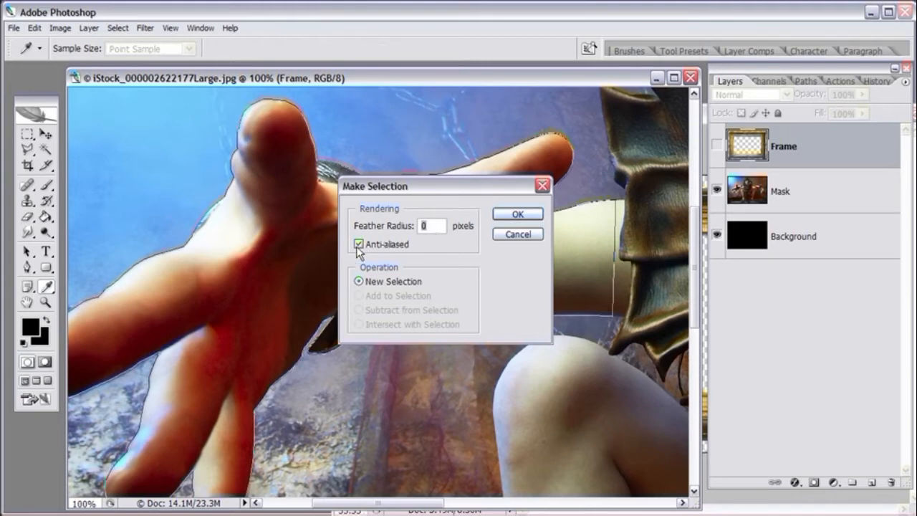
{"action": "left_click", "coordinate": [518, 215]}
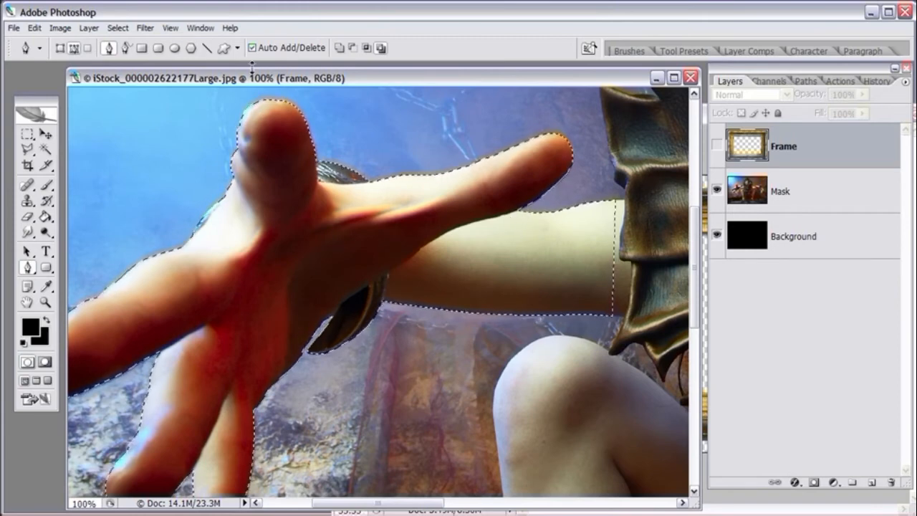
Step: Copy the selected hand and forearm merged from all visible layers and paste them as a new layer
{"action": "left_click", "coordinate": [37, 28]}
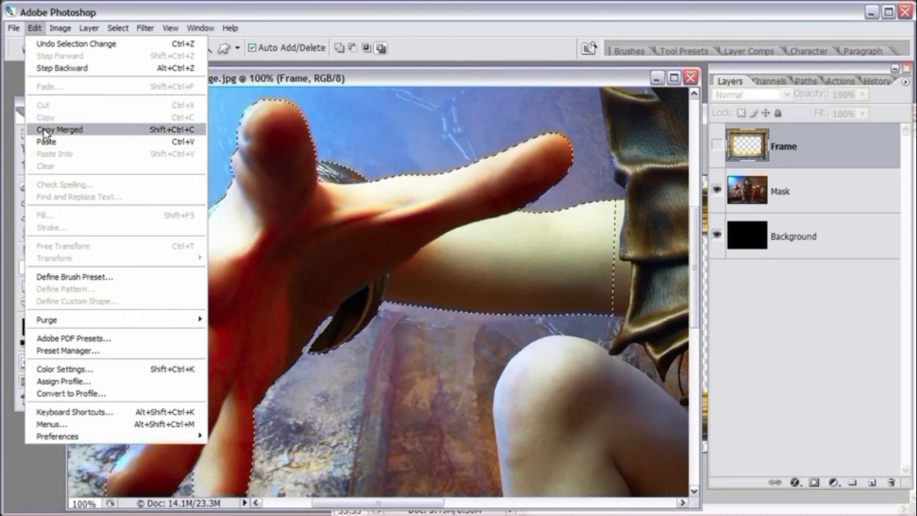
{"action": "left_click", "coordinate": [45, 132]}
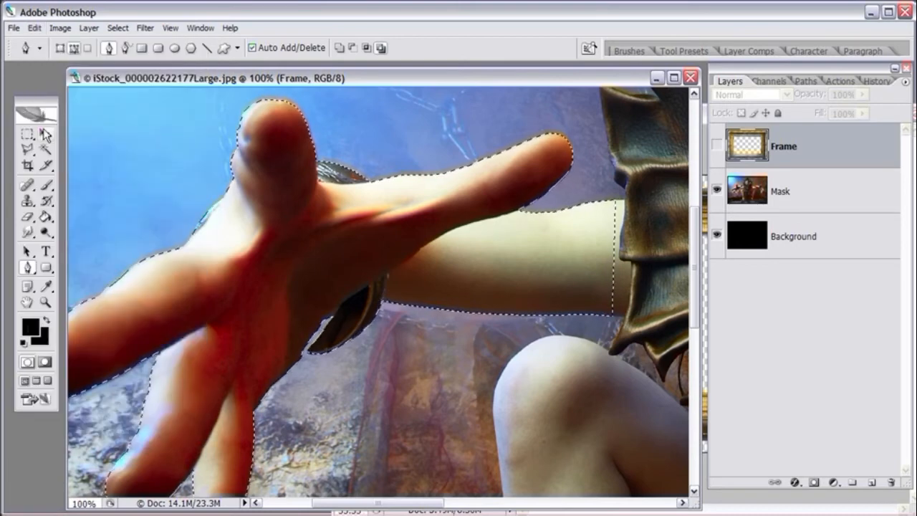
{"action": "left_click", "coordinate": [38, 28]}
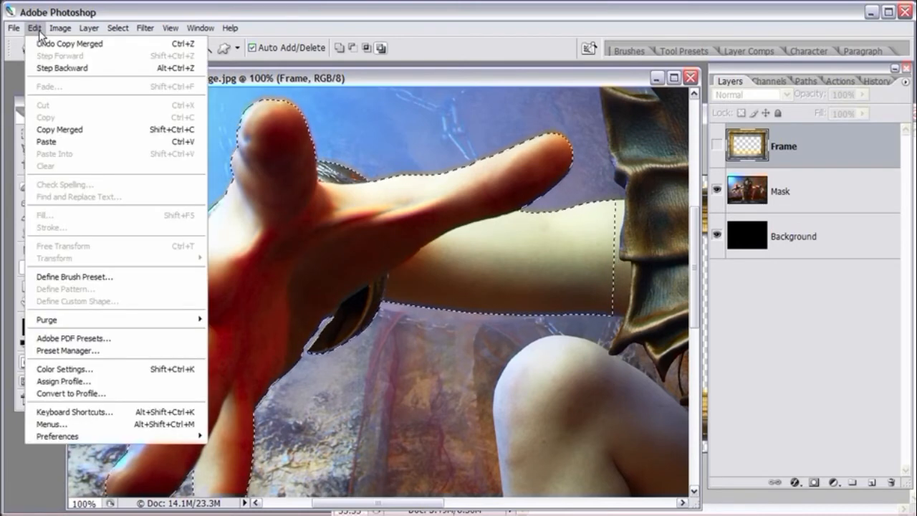
{"action": "left_click", "coordinate": [46, 141]}
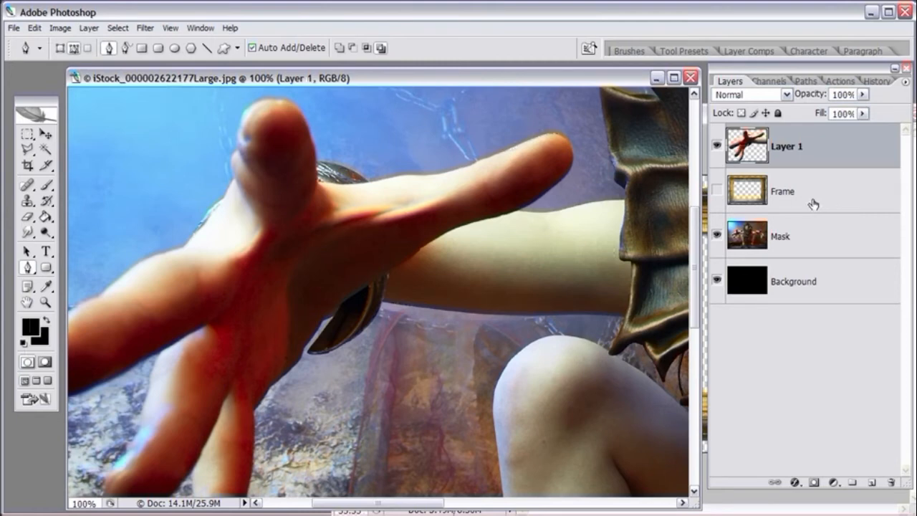
Step: Check the pasted cut-out alone by hiding the Mask and Background layers, and show both layers again
{"action": "left_click", "coordinate": [716, 236]}
{"action": "left_click", "coordinate": [716, 282]}
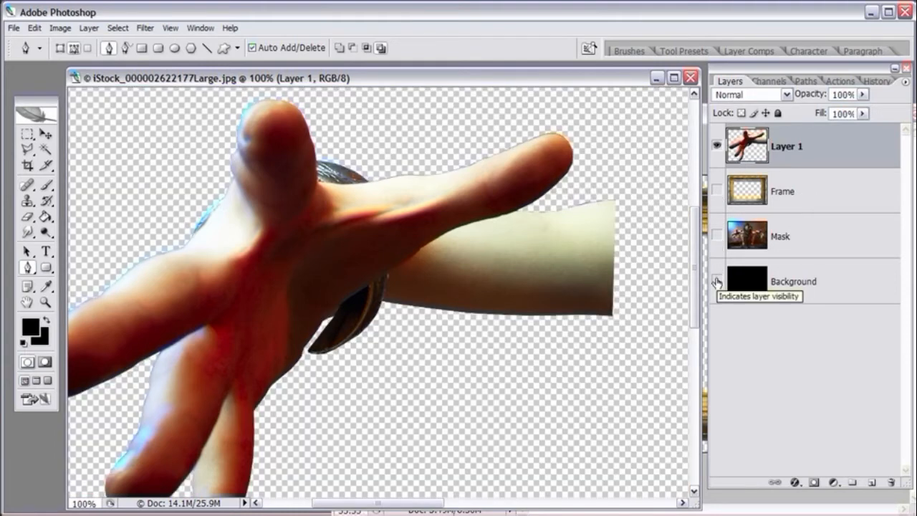
{"action": "left_click", "coordinate": [717, 281]}
{"action": "left_click", "coordinate": [716, 236]}
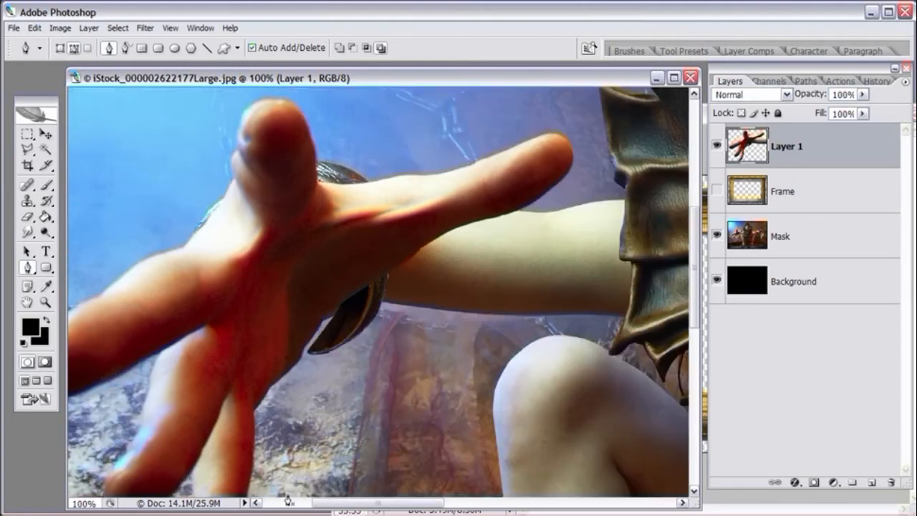
Step: Start a pen path at the mask's edge on the opposite arm and trace the forearm's upper edge to the inward-pointing finger
{"action": "left_click_drag", "start_coordinate": [322, 507], "coordinate": [467, 507]}
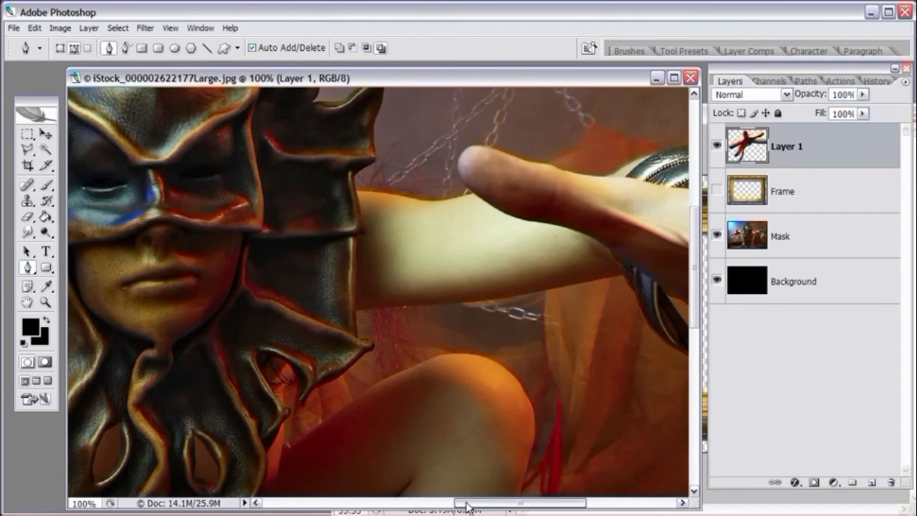
{"action": "key", "text": "ctrl+plus"}
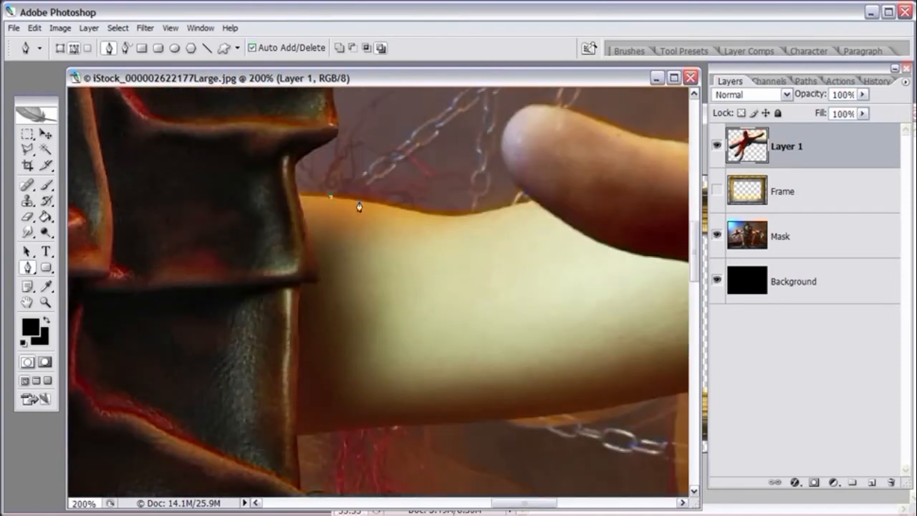
{"action": "left_click", "coordinate": [406, 208]}
{"action": "left_click", "coordinate": [419, 211]}
{"action": "left_click", "coordinate": [432, 214]}
{"action": "left_click", "coordinate": [450, 215]}
{"action": "left_click", "coordinate": [464, 215]}
{"action": "left_click", "coordinate": [485, 213]}
{"action": "left_click", "coordinate": [503, 208]}
{"action": "left_click", "coordinate": [519, 188]}
{"action": "left_click", "coordinate": [500, 144]}
Step: Continue the pen path around the tip of the inward-pointing finger and onto its upper side
{"action": "left_click_drag", "start_coordinate": [513, 130], "coordinate": [439, 237]}
{"action": "left_click", "coordinate": [430, 235]}
{"action": "left_click", "coordinate": [439, 222]}
{"action": "left_click", "coordinate": [447, 215]}
{"action": "left_click", "coordinate": [461, 213]}
{"action": "left_click", "coordinate": [492, 214]}
{"action": "left_click", "coordinate": [511, 222]}
{"action": "left_click", "coordinate": [538, 231]}
Step: Trace the pen path along the upper edge of the inward-pointing finger toward the wristband
{"action": "left_click_drag", "start_coordinate": [589, 248], "coordinate": [505, 221]}
{"action": "left_click", "coordinate": [473, 212]}
{"action": "left_click", "coordinate": [493, 217]}
{"action": "left_click", "coordinate": [519, 218]}
{"action": "left_click", "coordinate": [528, 221]}
{"action": "left_click", "coordinate": [538, 224]}
{"action": "left_click", "coordinate": [550, 229]}
{"action": "left_click", "coordinate": [573, 235]}
{"action": "left_click", "coordinate": [592, 241]}
{"action": "left_click", "coordinate": [619, 244]}
Step: Continue the pen path over the wristband's upper edge to the base of the upward-pointing finger
{"action": "left_click_drag", "start_coordinate": [651, 259], "coordinate": [440, 194]}
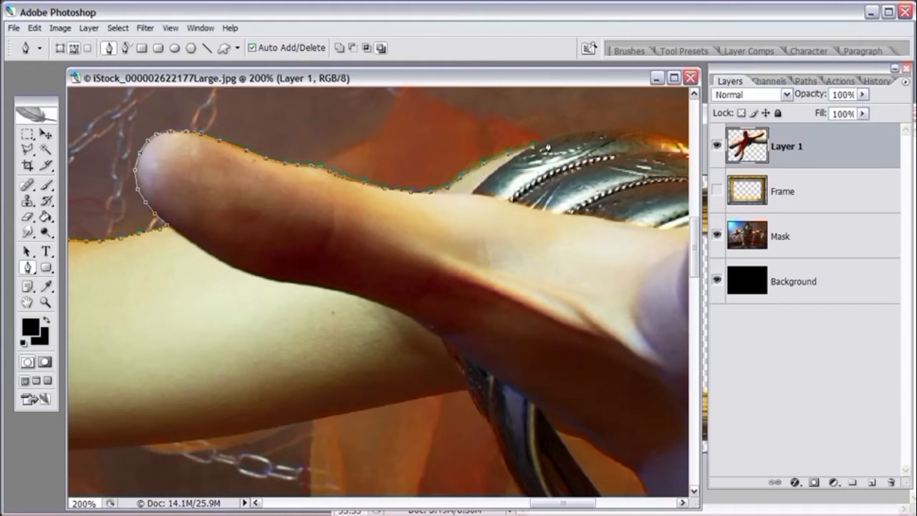
{"action": "left_click_drag", "start_coordinate": [571, 150], "coordinate": [422, 164]}
{"action": "left_click", "coordinate": [398, 156]}
{"action": "left_click", "coordinate": [419, 151]}
{"action": "left_click", "coordinate": [441, 148]}
{"action": "left_click", "coordinate": [463, 147]}
{"action": "left_click", "coordinate": [482, 147]}
{"action": "left_click", "coordinate": [499, 150]}
{"action": "left_click", "coordinate": [517, 154]}
{"action": "left_click", "coordinate": [532, 162]}
{"action": "left_click", "coordinate": [548, 167]}
{"action": "left_click", "coordinate": [565, 172]}
Step: Trace the pen path up the near side of the upward-pointing finger and over its tip
{"action": "left_click_drag", "start_coordinate": [603, 183], "coordinate": [407, 245]}
{"action": "left_click", "coordinate": [429, 192]}
{"action": "left_click", "coordinate": [448, 171]}
{"action": "left_click", "coordinate": [470, 156]}
{"action": "left_click", "coordinate": [487, 151]}
{"action": "left_click", "coordinate": [504, 150]}
{"action": "left_click", "coordinate": [517, 148]}
{"action": "left_click", "coordinate": [528, 148]}
{"action": "left_click", "coordinate": [540, 151]}
{"action": "left_click", "coordinate": [551, 155]}
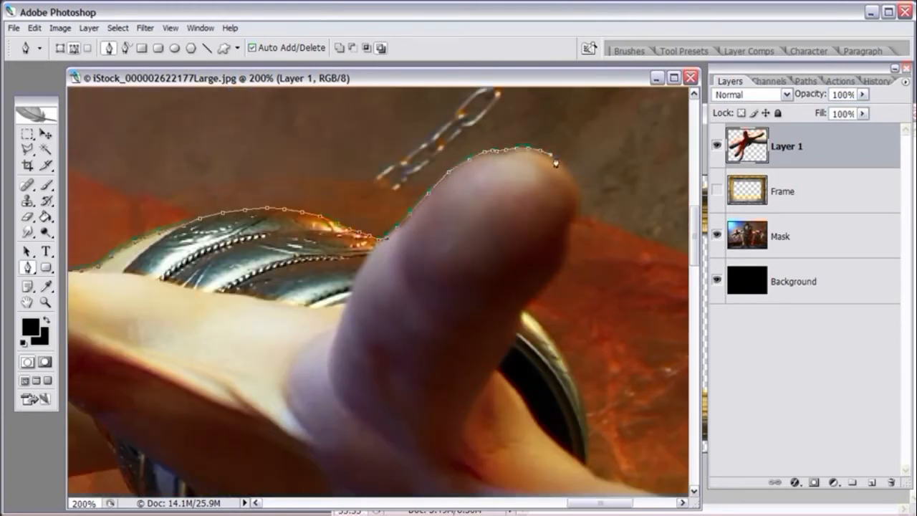
Step: Undo the last anchor point and trace the upward-pointing finger's outer side down to the wristband
{"action": "key", "text": "ctrl+z"}
{"action": "left_click", "coordinate": [576, 218]}
{"action": "left_click", "coordinate": [570, 228]}
{"action": "left_click", "coordinate": [558, 271]}
{"action": "left_click", "coordinate": [548, 287]}
{"action": "left_click", "coordinate": [530, 300]}
{"action": "left_click", "coordinate": [520, 308]}
{"action": "left_click", "coordinate": [528, 312]}
Step: Continue the pen path down the wristband's outer edge to where it meets the hand
{"action": "left_click_drag", "start_coordinate": [592, 348], "coordinate": [520, 238]}
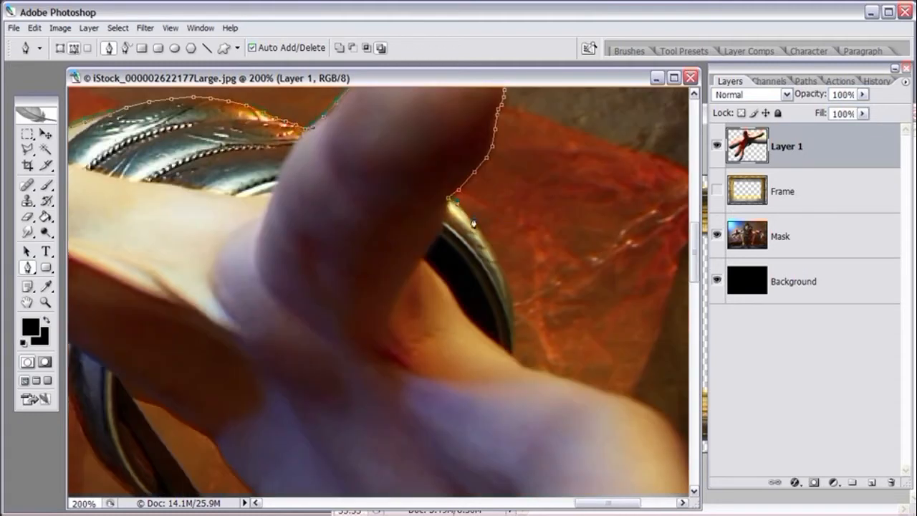
{"action": "left_click", "coordinate": [489, 245]}
{"action": "left_click", "coordinate": [499, 262]}
{"action": "left_click", "coordinate": [511, 300]}
{"action": "left_click", "coordinate": [515, 323]}
{"action": "left_click", "coordinate": [515, 344]}
{"action": "left_click", "coordinate": [514, 354]}
Step: Trace the pen path along the hand's upper edge and around the bend of the outermost finger
{"action": "left_click", "coordinate": [518, 363]}
{"action": "left_click", "coordinate": [531, 369]}
{"action": "left_click", "coordinate": [550, 374]}
{"action": "left_click", "coordinate": [573, 381]}
{"action": "left_click", "coordinate": [600, 389]}
{"action": "left_click", "coordinate": [621, 394]}
{"action": "left_click_drag", "start_coordinate": [652, 401], "coordinate": [510, 230]}
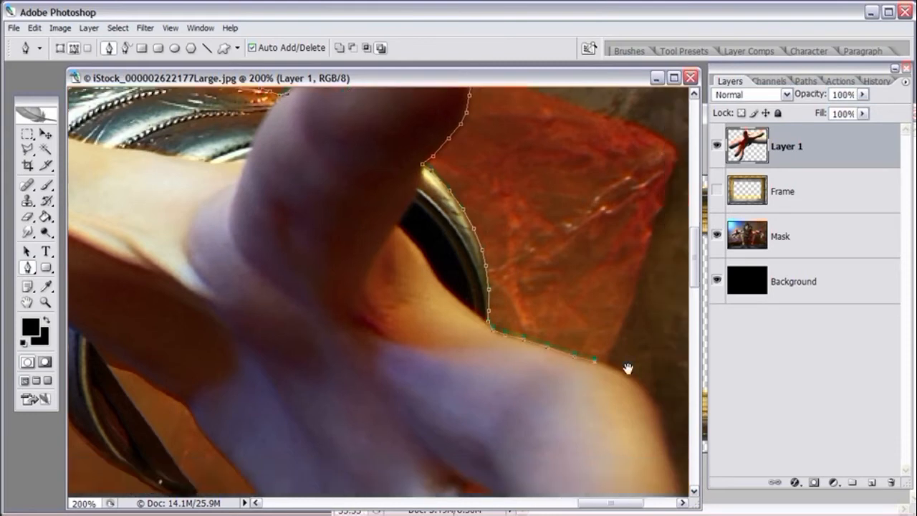
{"action": "left_click", "coordinate": [507, 235]}
{"action": "left_click", "coordinate": [529, 252]}
{"action": "left_click", "coordinate": [543, 272]}
{"action": "left_click", "coordinate": [549, 296]}
{"action": "left_click", "coordinate": [553, 313]}
Step: Continue the pen path down the outermost finger's outer side and past its fingernail
{"action": "left_click_drag", "start_coordinate": [560, 341], "coordinate": [536, 268]}
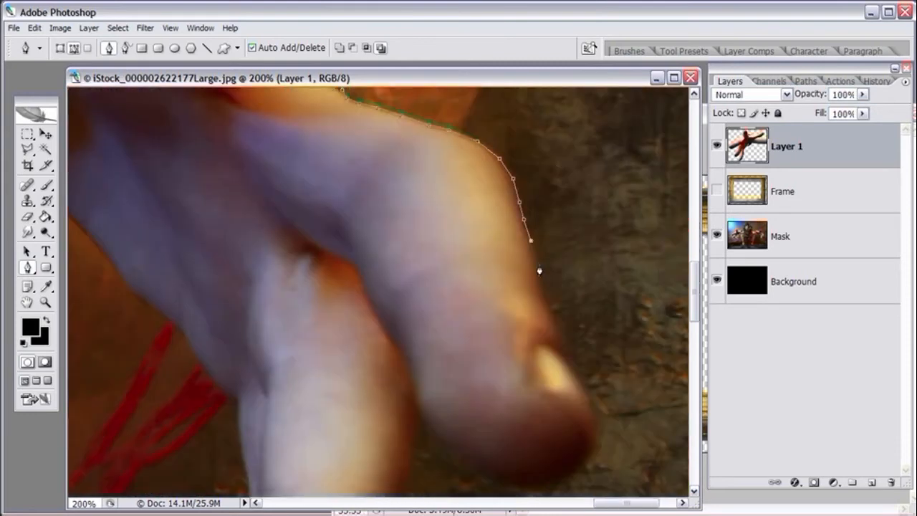
{"action": "left_click", "coordinate": [536, 264]}
{"action": "left_click", "coordinate": [541, 285]}
{"action": "left_click", "coordinate": [547, 305]}
{"action": "left_click", "coordinate": [553, 320]}
{"action": "left_click", "coordinate": [558, 331]}
{"action": "left_click", "coordinate": [572, 366]}
{"action": "left_click", "coordinate": [583, 383]}
{"action": "left_click", "coordinate": [594, 403]}
Step: Trace the pen path around the outermost finger's tip and into the gap beside the next finger
{"action": "left_click_drag", "start_coordinate": [584, 334], "coordinate": [577, 228]}
{"action": "left_click", "coordinate": [593, 320]}
{"action": "left_click", "coordinate": [571, 362]}
{"action": "left_click", "coordinate": [557, 373]}
{"action": "left_click", "coordinate": [543, 379]}
{"action": "left_click", "coordinate": [528, 381]}
{"action": "left_click", "coordinate": [509, 378]}
{"action": "left_click", "coordinate": [484, 372]}
{"action": "left_click", "coordinate": [473, 361]}
{"action": "left_click", "coordinate": [459, 357]}
{"action": "left_click", "coordinate": [446, 347]}
{"action": "left_click", "coordinate": [435, 338]}
{"action": "left_click", "coordinate": [427, 324]}
{"action": "left_click", "coordinate": [419, 315]}
{"action": "left_click", "coordinate": [411, 328]}
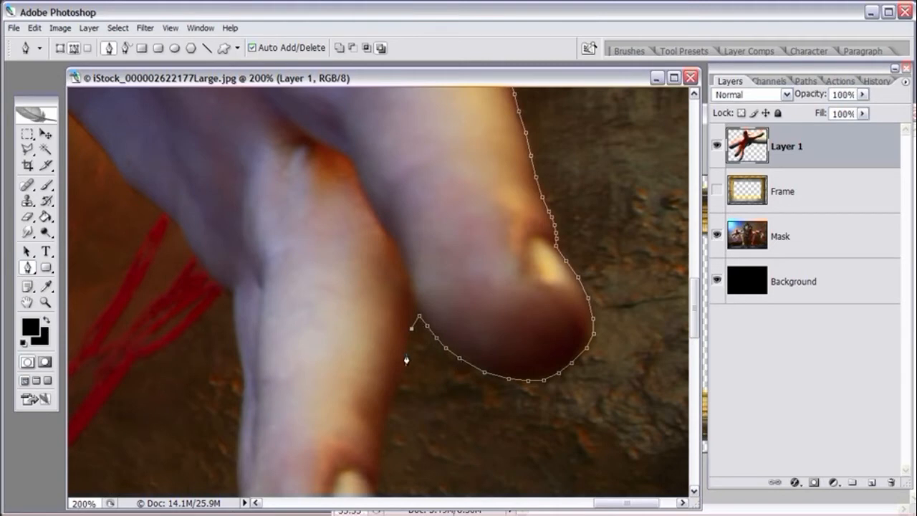
Step: Continue the pen path down the outer side of the next downward-pointing finger and around the corner of its tip
{"action": "left_click", "coordinate": [406, 355]}
{"action": "left_click_drag", "start_coordinate": [407, 359], "coordinate": [421, 246]}
{"action": "left_click", "coordinate": [418, 257]}
{"action": "left_click", "coordinate": [412, 277]}
{"action": "left_click", "coordinate": [406, 291]}
{"action": "left_click", "coordinate": [400, 314]}
{"action": "left_click", "coordinate": [396, 339]}
{"action": "left_click_drag", "start_coordinate": [436, 362], "coordinate": [436, 278]}
{"action": "left_click", "coordinate": [394, 312]}
{"action": "left_click", "coordinate": [395, 333]}
{"action": "left_click", "coordinate": [394, 353]}
{"action": "left_click_drag", "start_coordinate": [410, 362], "coordinate": [416, 290]}
{"action": "left_click", "coordinate": [395, 307]}
{"action": "left_click", "coordinate": [387, 314]}
{"action": "left_click", "coordinate": [376, 322]}
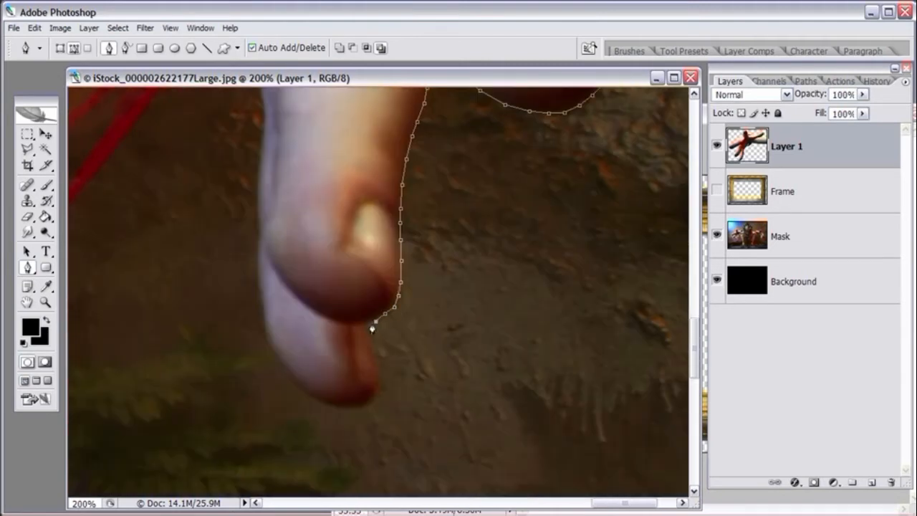
Step: Trace the pen path around the tip of the lowest finger
{"action": "left_click", "coordinate": [378, 373]}
{"action": "left_click", "coordinate": [378, 388]}
{"action": "left_click", "coordinate": [372, 398]}
{"action": "left_click", "coordinate": [361, 407]}
{"action": "left_click", "coordinate": [345, 409]}
Step: Continue the pen path up the inner side of the downward-pointing fingers to the base of the palm
{"action": "left_click", "coordinate": [270, 349]}
{"action": "left_click_drag", "start_coordinate": [269, 291], "coordinate": [332, 296]}
{"action": "left_click", "coordinate": [327, 326]}
{"action": "left_click", "coordinate": [321, 292]}
{"action": "left_click", "coordinate": [321, 257]}
{"action": "left_click_drag", "start_coordinate": [339, 212], "coordinate": [390, 304]}
{"action": "left_click", "coordinate": [372, 307]}
{"action": "left_click", "coordinate": [372, 264]}
{"action": "left_click", "coordinate": [377, 224]}
{"action": "left_click_drag", "start_coordinate": [379, 187], "coordinate": [399, 303]}
{"action": "left_click", "coordinate": [399, 291]}
{"action": "left_click", "coordinate": [394, 271]}
{"action": "left_click", "coordinate": [390, 243]}
{"action": "left_click", "coordinate": [390, 223]}
Step: Continue the pen path from the base of the fingers past the red cords along the palm's lower edge
{"action": "left_click", "coordinate": [354, 190]}
{"action": "left_click_drag", "start_coordinate": [342, 168], "coordinate": [405, 275]}
{"action": "left_click", "coordinate": [400, 262]}
{"action": "left_click", "coordinate": [391, 252]}
{"action": "left_click", "coordinate": [379, 244]}
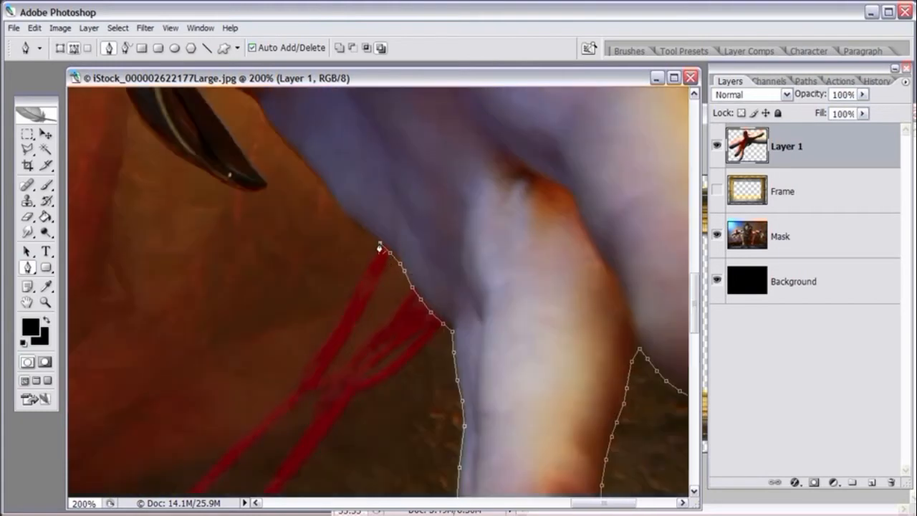
{"action": "left_click", "coordinate": [361, 232]}
{"action": "left_click", "coordinate": [351, 222]}
Step: Trace the pen path along the remaining lower edge of the palm up to the hanging bracelet
{"action": "left_click_drag", "start_coordinate": [324, 192], "coordinate": [449, 328]}
{"action": "left_click", "coordinate": [435, 304]}
{"action": "left_click", "coordinate": [417, 286]}
{"action": "left_click", "coordinate": [402, 271]}
{"action": "left_click", "coordinate": [390, 255]}
{"action": "left_click", "coordinate": [383, 248]}
{"action": "left_click", "coordinate": [373, 233]}
{"action": "left_click", "coordinate": [358, 220]}
{"action": "left_click", "coordinate": [346, 216]}
{"action": "left_click", "coordinate": [336, 209]}
{"action": "left_click", "coordinate": [327, 206]}
Step: Trace the pen path down the bracelet's inner edge, around its pointed tip and back up its outer edge
{"action": "left_click", "coordinate": [329, 238]}
{"action": "left_click", "coordinate": [393, 322]}
{"action": "left_click", "coordinate": [387, 327]}
{"action": "left_click", "coordinate": [380, 328]}
{"action": "left_click", "coordinate": [373, 329]}
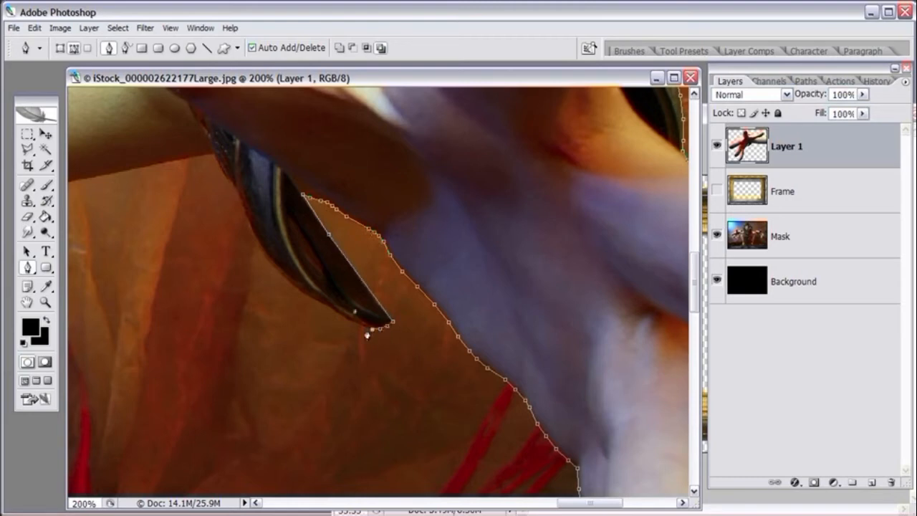
{"action": "left_click", "coordinate": [291, 282]}
{"action": "left_click", "coordinate": [277, 268]}
{"action": "left_click_drag", "start_coordinate": [245, 215], "coordinate": [315, 276]}
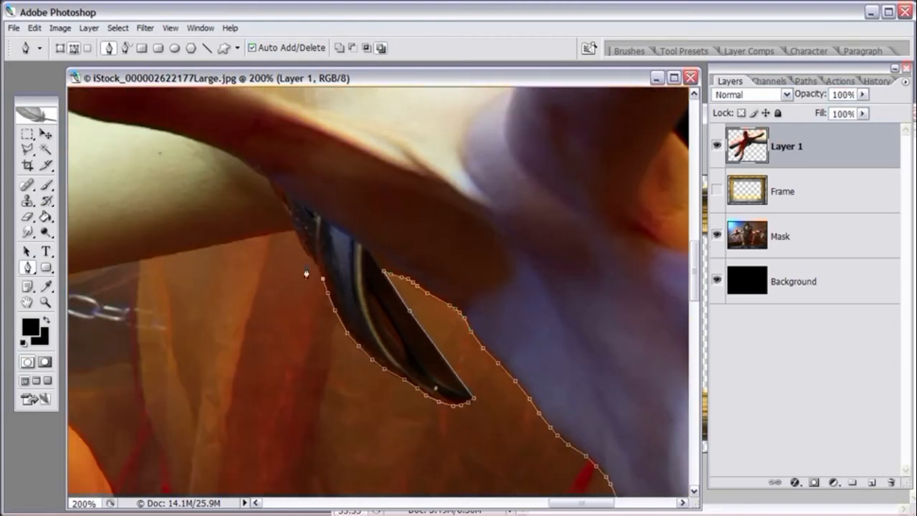
Step: Continue the pen path from the bracelet's outer edge onto the underside of the forearm above the chain
{"action": "left_click_drag", "start_coordinate": [296, 244], "coordinate": [498, 260]}
{"action": "left_click", "coordinate": [455, 260]}
{"action": "left_click", "coordinate": [426, 265]}
{"action": "left_click", "coordinate": [372, 276]}
{"action": "left_click_drag", "start_coordinate": [372, 277], "coordinate": [500, 268]}
{"action": "left_click", "coordinate": [441, 278]}
{"action": "left_click", "coordinate": [398, 286]}
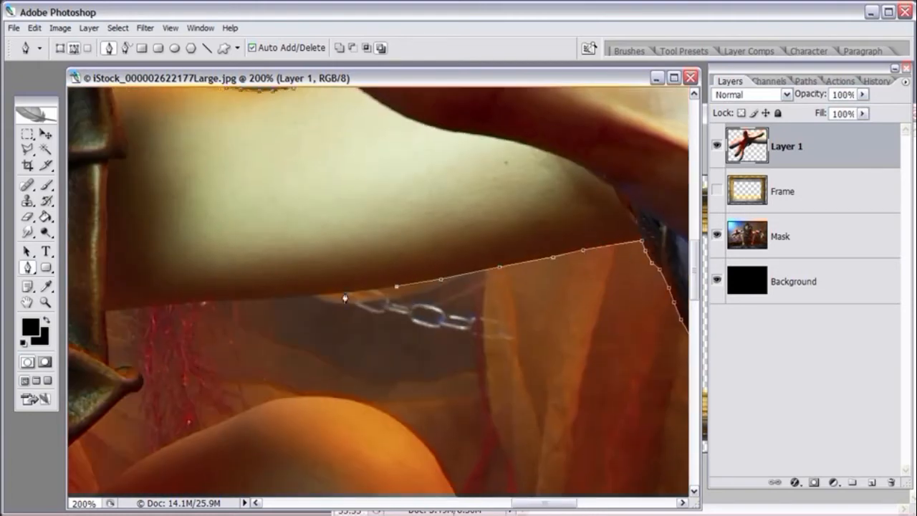
Step: Extend the pen path along the forearm's underside to beside the mask and close it across the arm
{"action": "left_click", "coordinate": [344, 291]}
{"action": "left_click_drag", "start_coordinate": [344, 291], "coordinate": [501, 277]}
{"action": "left_click", "coordinate": [449, 282]}
{"action": "left_click", "coordinate": [352, 286]}
{"action": "left_click_drag", "start_coordinate": [436, 205], "coordinate": [409, 341]}
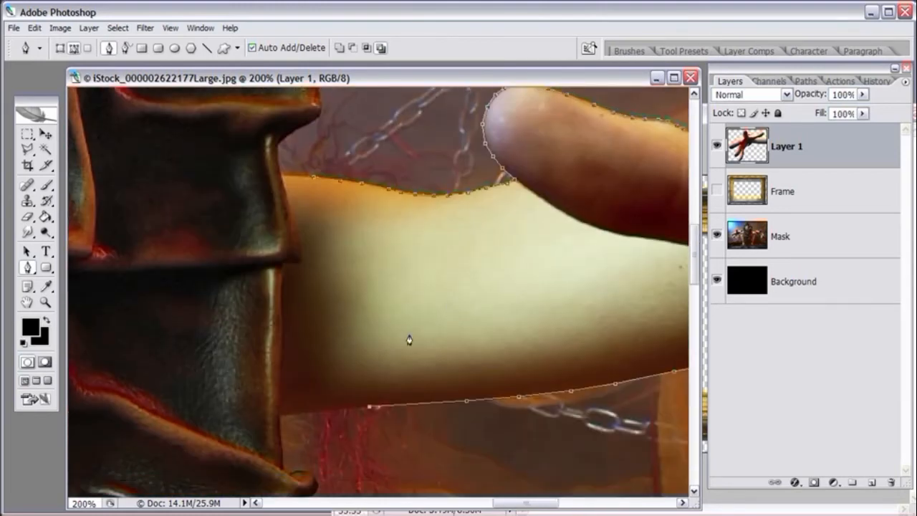
{"action": "left_click", "coordinate": [323, 411]}
{"action": "left_click", "coordinate": [310, 412]}
{"action": "left_click", "coordinate": [313, 181]}
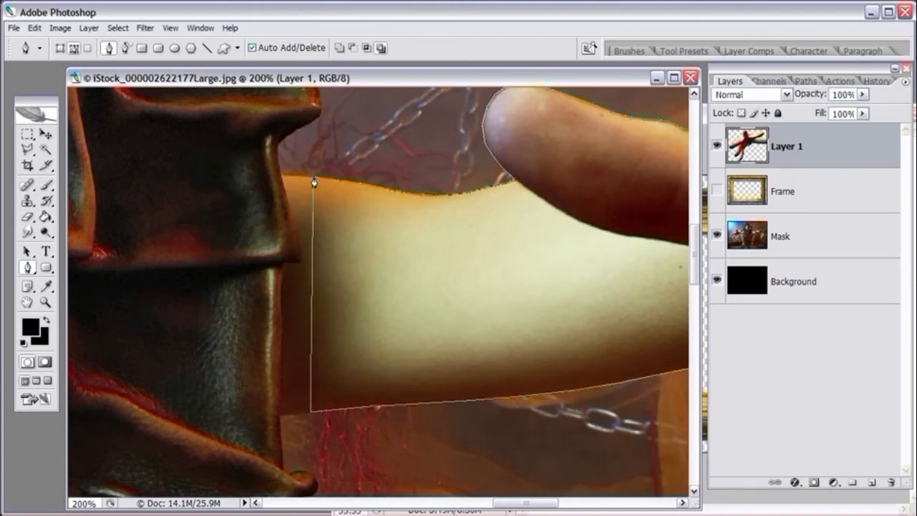
Step: Convert the closed path around the arm into a new anti-aliased selection with a feather radius of 0 pixels
{"action": "left_click_drag", "start_coordinate": [588, 224], "coordinate": [283, 255]}
{"action": "left_click_drag", "start_coordinate": [451, 271], "coordinate": [322, 209]}
{"action": "left_click_drag", "start_coordinate": [242, 219], "coordinate": [354, 266]}
{"action": "scroll", "coordinate": [321, 315], "scroll_direction": "down", "scroll_amount": 1}
{"action": "left_click_drag", "start_coordinate": [475, 207], "coordinate": [287, 261]}
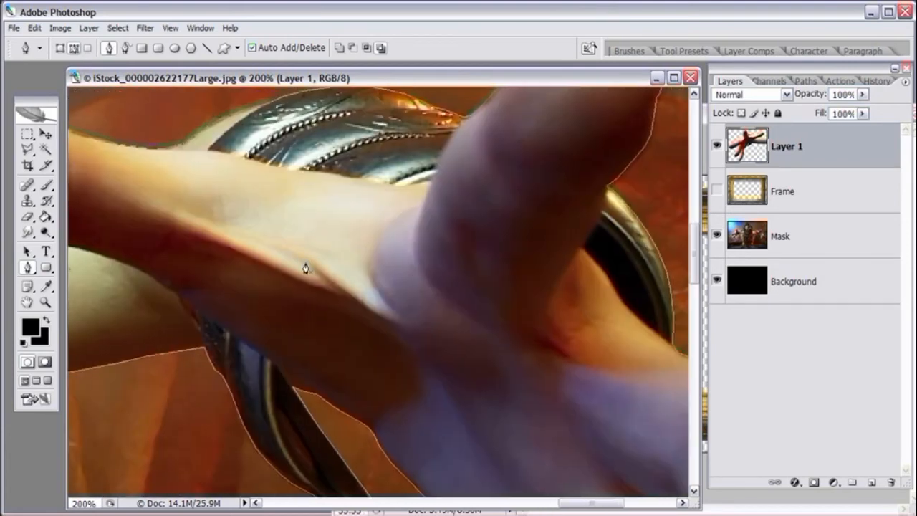
{"action": "key", "text": "ctrl+minus"}
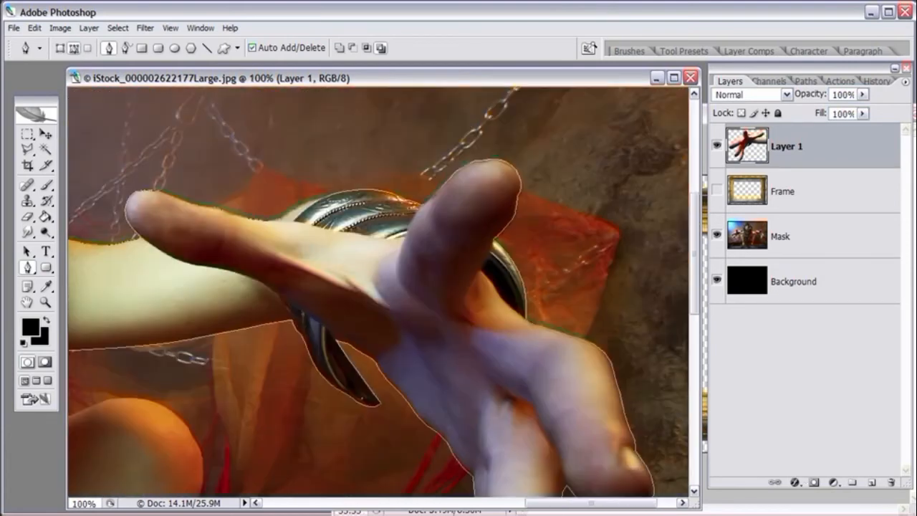
{"action": "right_click", "coordinate": [361, 260]}
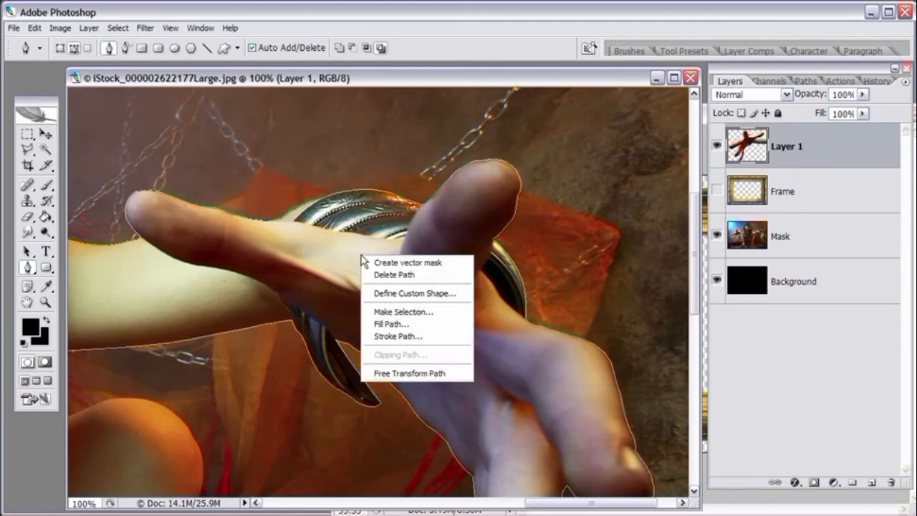
{"action": "left_click", "coordinate": [398, 313]}
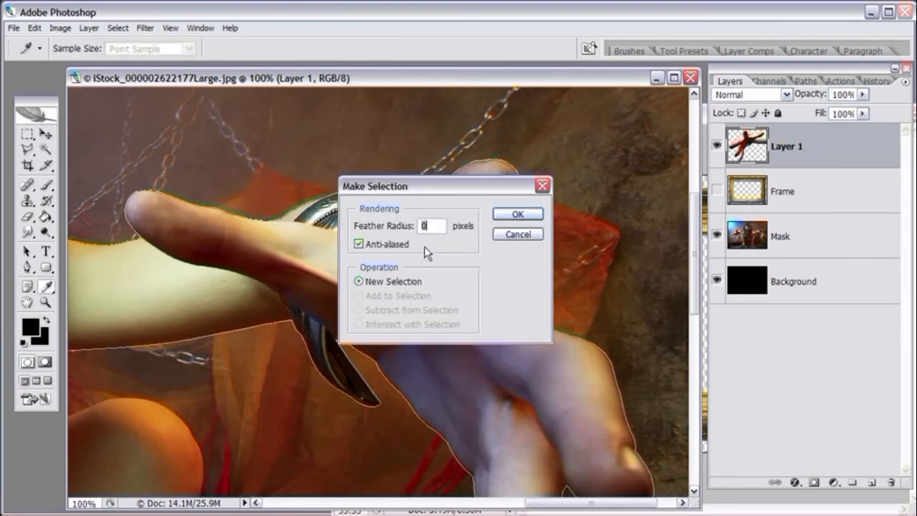
{"action": "left_click", "coordinate": [517, 214]}
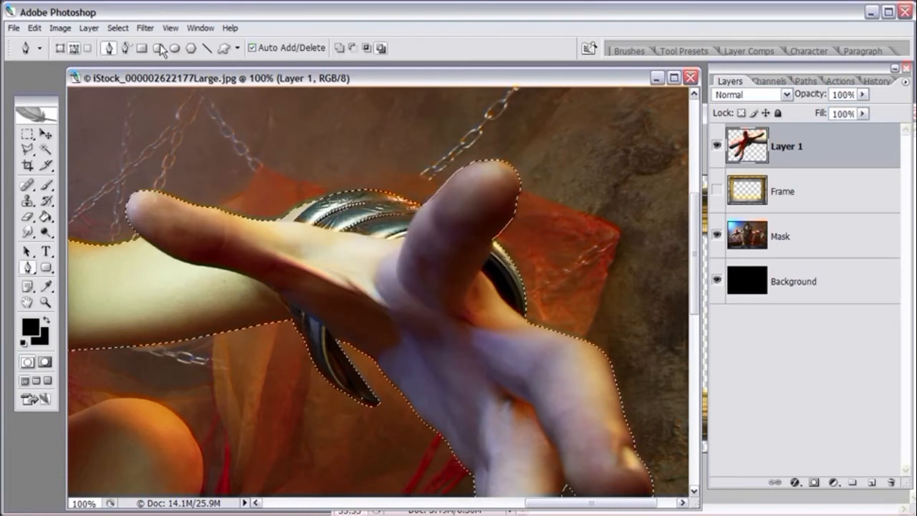
Step: Copy the selected arm with Copy Merged and paste it onto its own new layer
{"action": "left_click", "coordinate": [35, 28]}
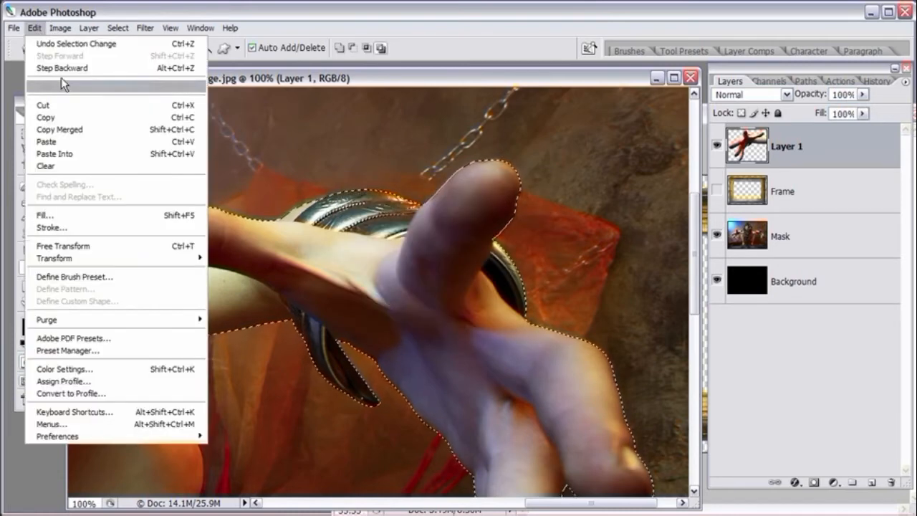
{"action": "left_click", "coordinate": [59, 131]}
{"action": "left_click", "coordinate": [37, 30]}
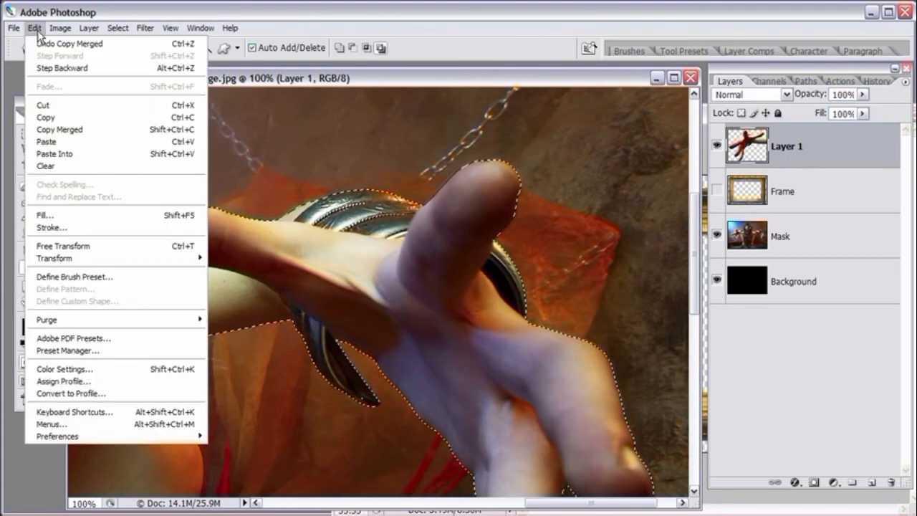
{"action": "left_click", "coordinate": [46, 141]}
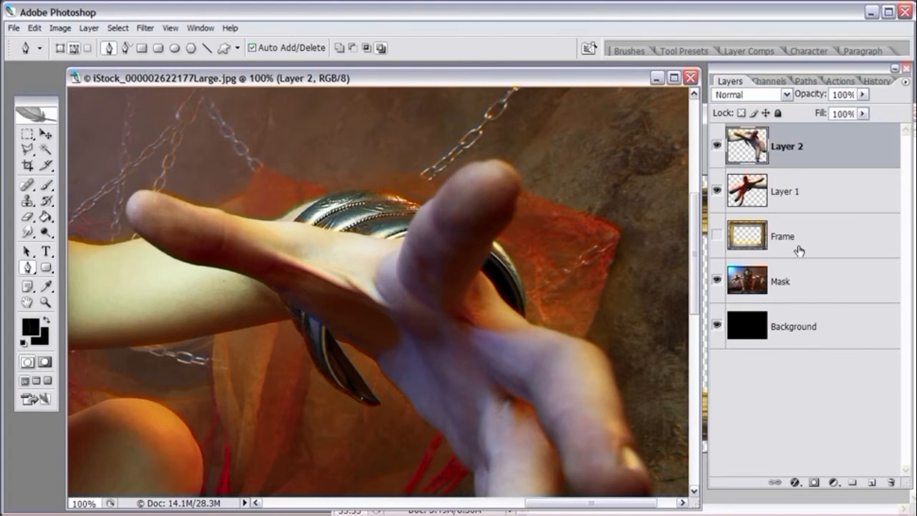
Step: Check both arm cutouts on black with the Mask layer hidden, and make the Frame and Mask layers visible again
{"action": "left_click", "coordinate": [717, 280]}
{"action": "key", "text": "ctrl+minus"}
{"action": "key", "text": "ctrl+minus"}
{"action": "key", "text": "ctrl+minus"}
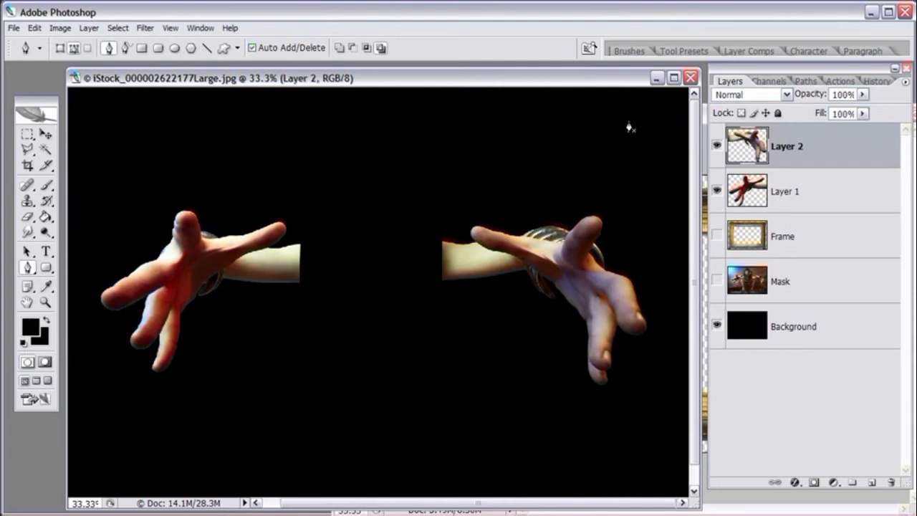
{"action": "left_click", "coordinate": [717, 237]}
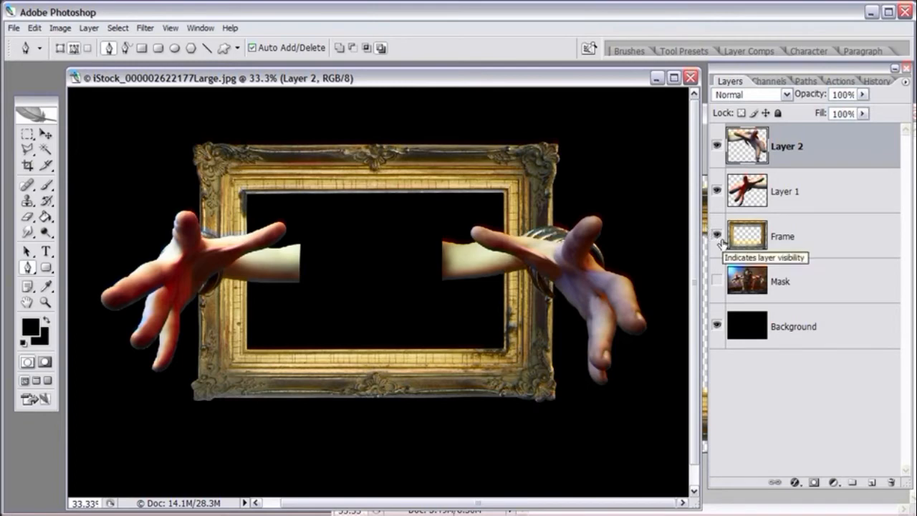
{"action": "left_click", "coordinate": [717, 287]}
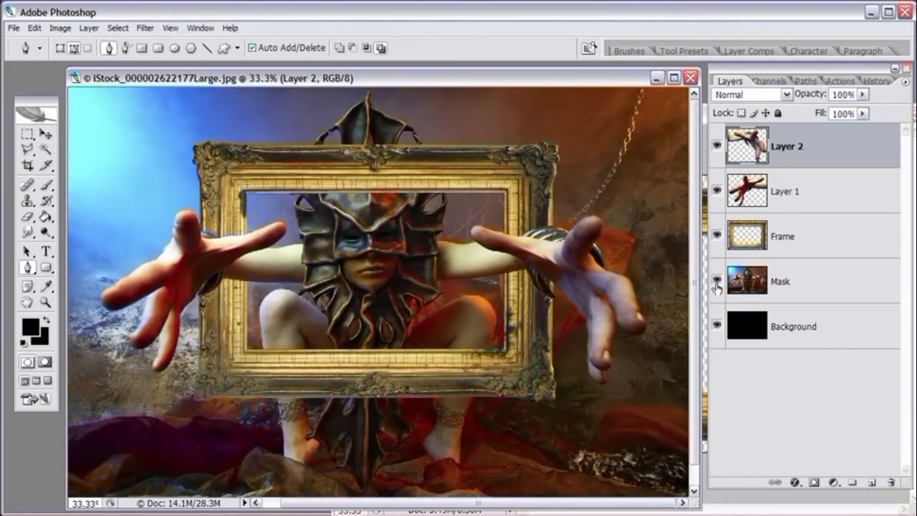
Step: Compare the composite with and without the arm cutouts by toggling the visibility of Layer 2 and Layer 1
{"action": "left_click", "coordinate": [717, 147]}
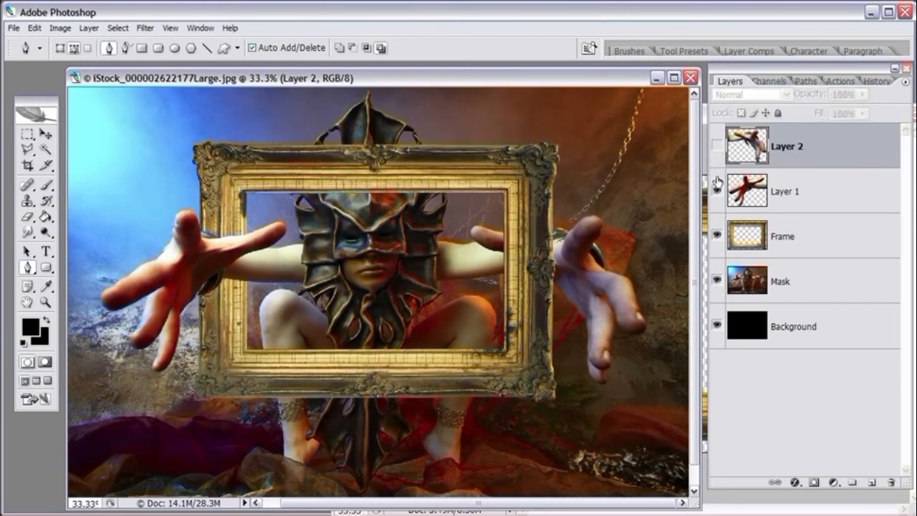
{"action": "left_click", "coordinate": [717, 191]}
{"action": "left_click", "coordinate": [717, 191]}
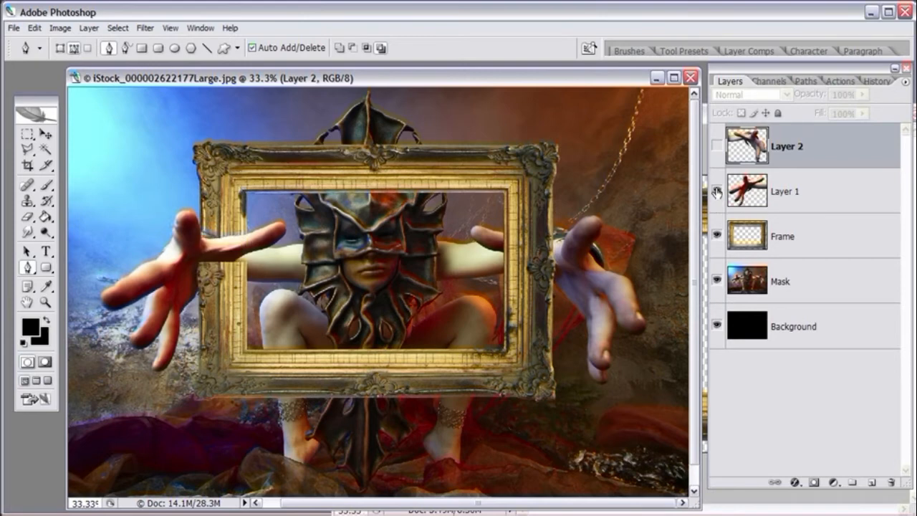
{"action": "left_click", "coordinate": [717, 147]}
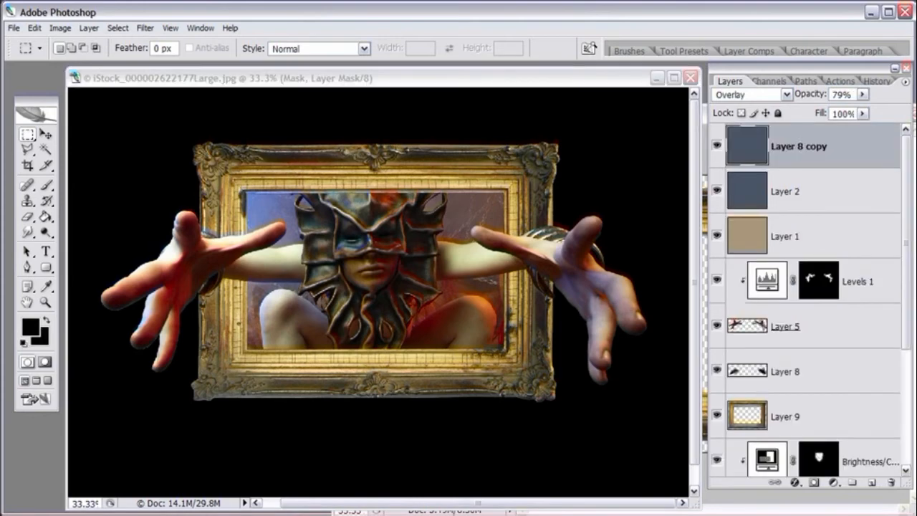
Step: Clear the active selection and bring the composite's document window to the front
{"action": "left_click", "coordinate": [117, 28]}
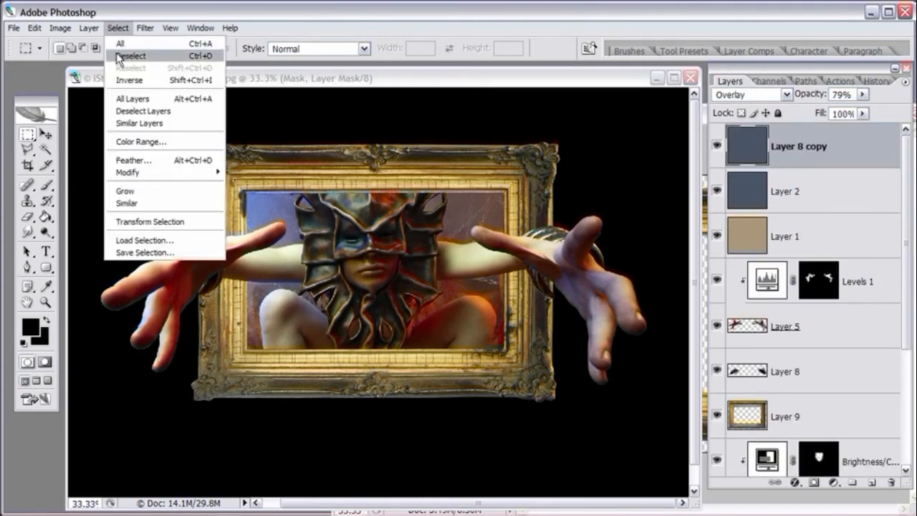
{"action": "left_click", "coordinate": [122, 57]}
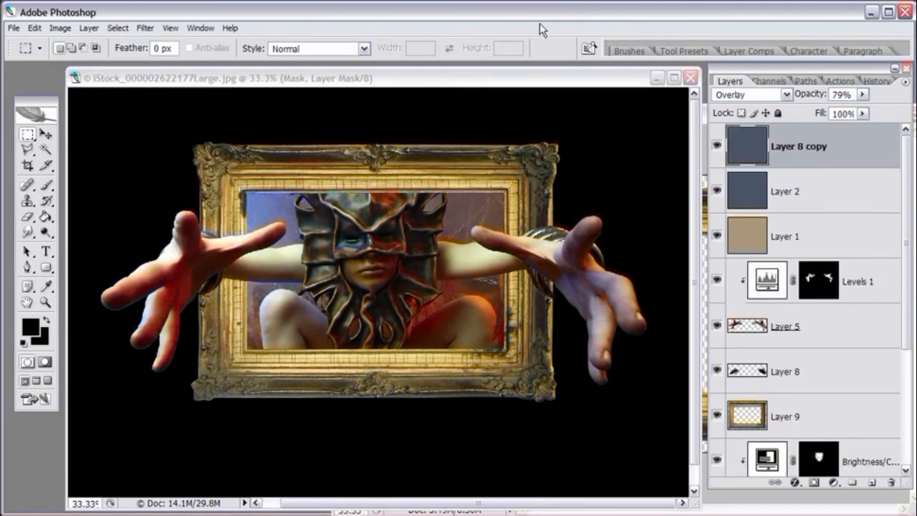
{"action": "left_click", "coordinate": [277, 67]}
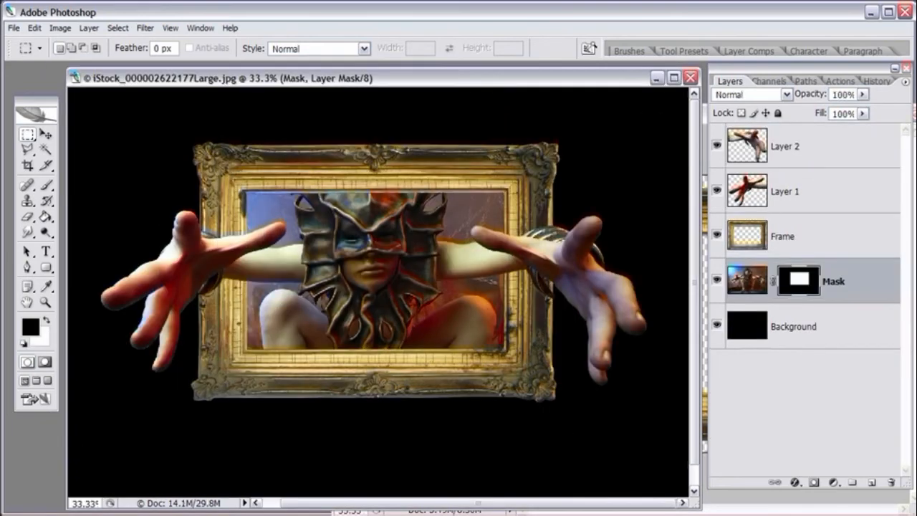
Step: Enlarge the canvas to 3200 pixels wide and 2500 pixels high, anchored at the centre
{"action": "key", "text": "ctrl+minus"}
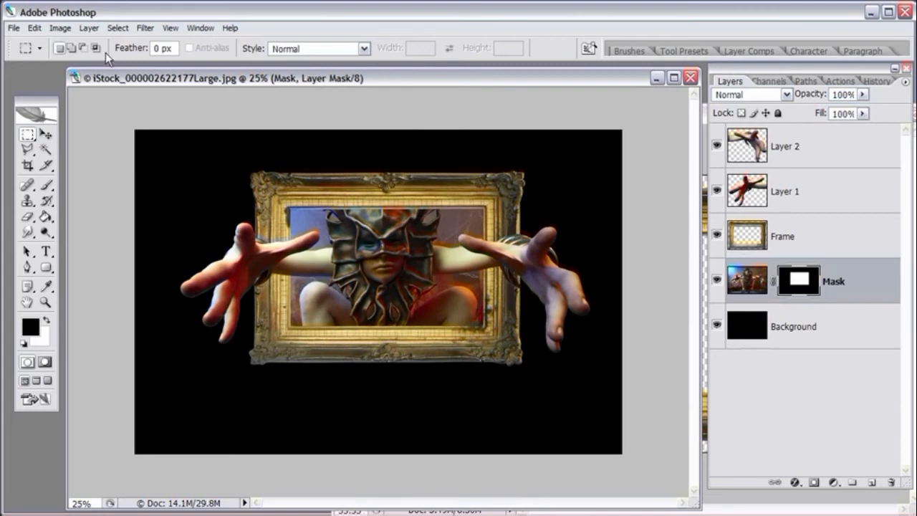
{"action": "left_click", "coordinate": [60, 28]}
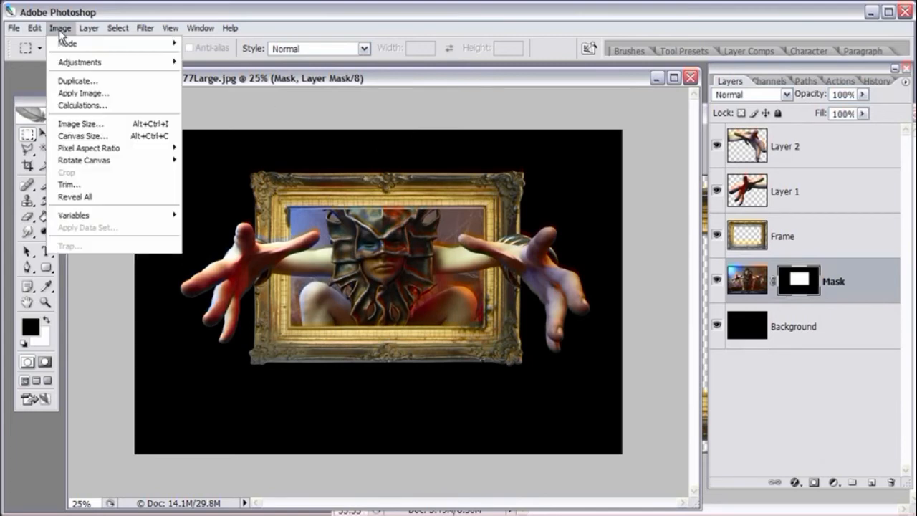
{"action": "left_click", "coordinate": [65, 138]}
{"action": "left_click", "coordinate": [528, 242]}
{"action": "double_click", "coordinate": [529, 242]}
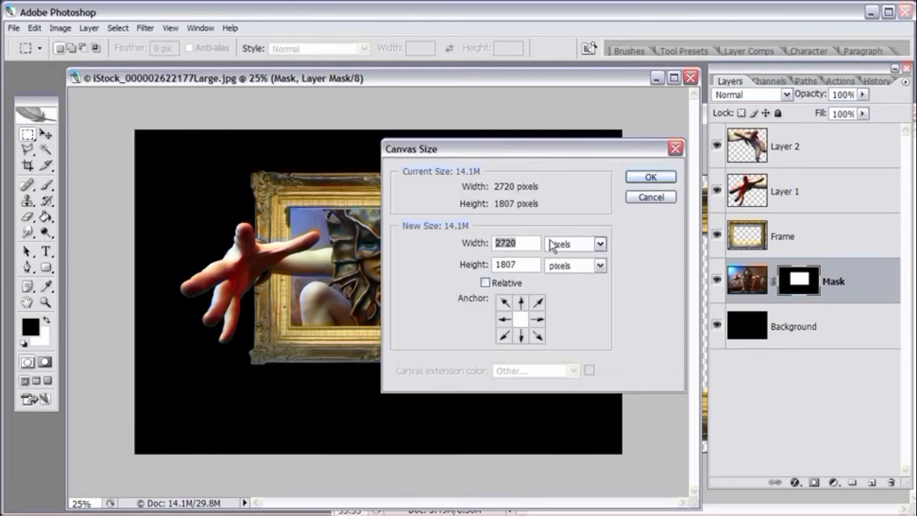
{"action": "type", "text": "3200"}
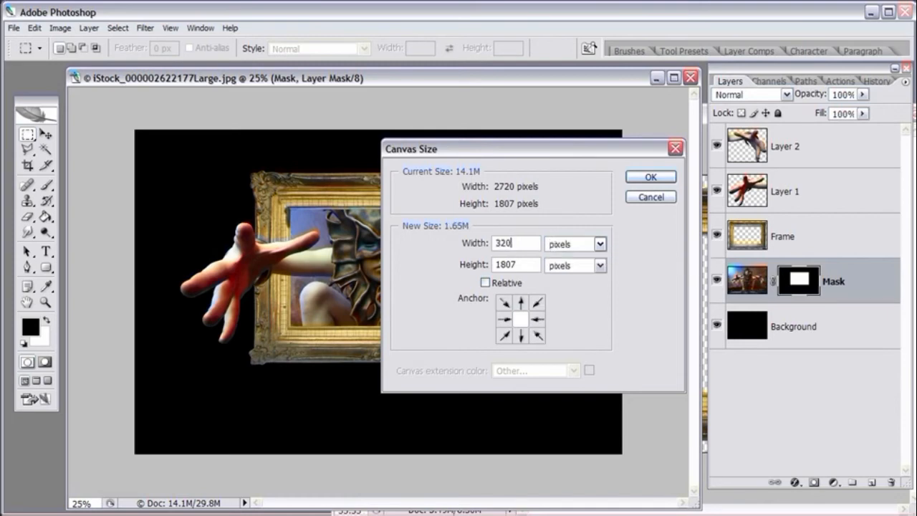
{"action": "double_click", "coordinate": [505, 265]}
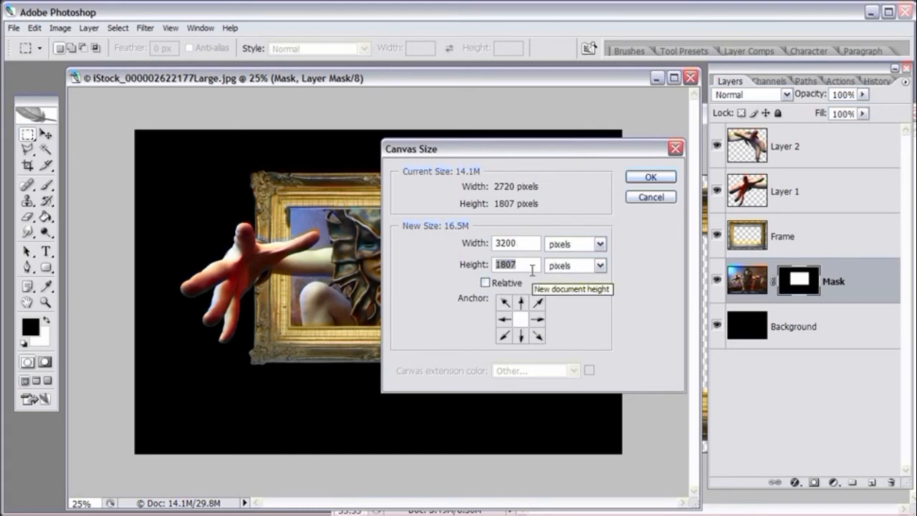
{"action": "type", "text": "2"}
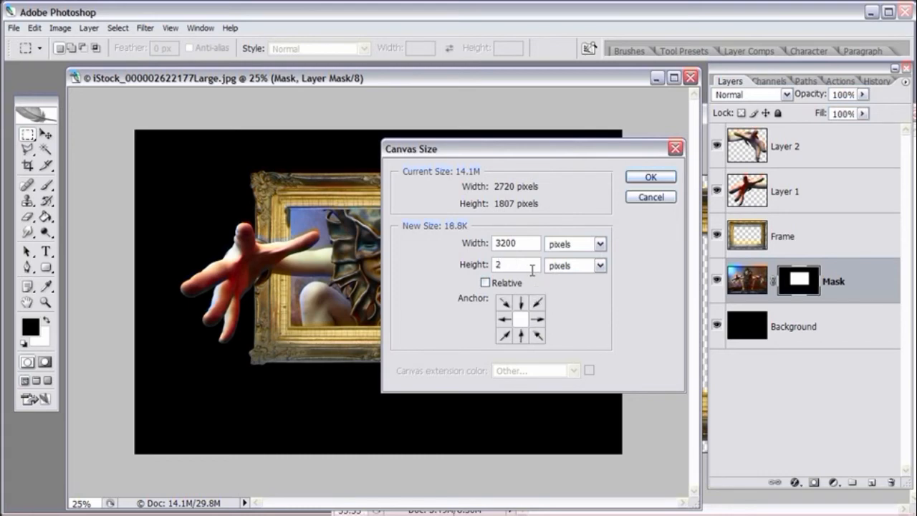
{"action": "key", "text": "BackSpace"}
{"action": "type", "text": "2500"}
{"action": "key", "text": "Return"}
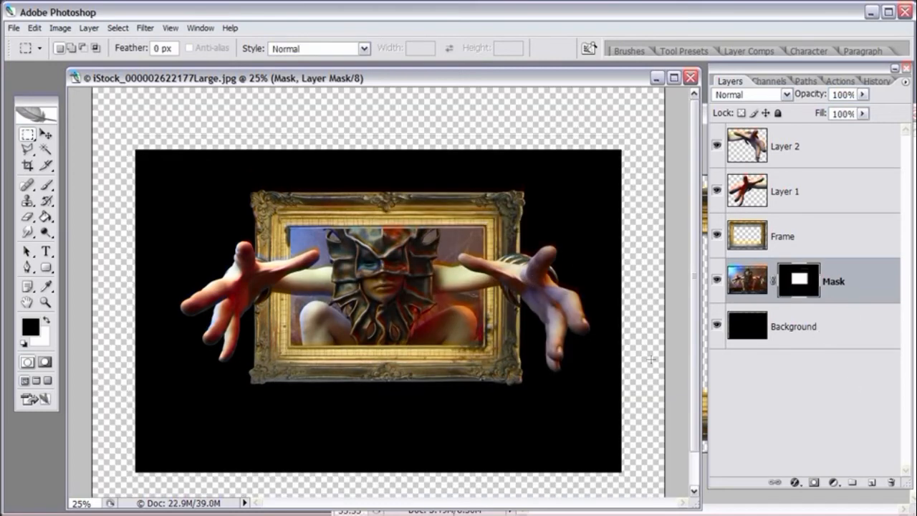
Step: Fill the transparent border around the Background layer with black using the Paint Bucket
{"action": "key", "text": "ctrl+minus"}
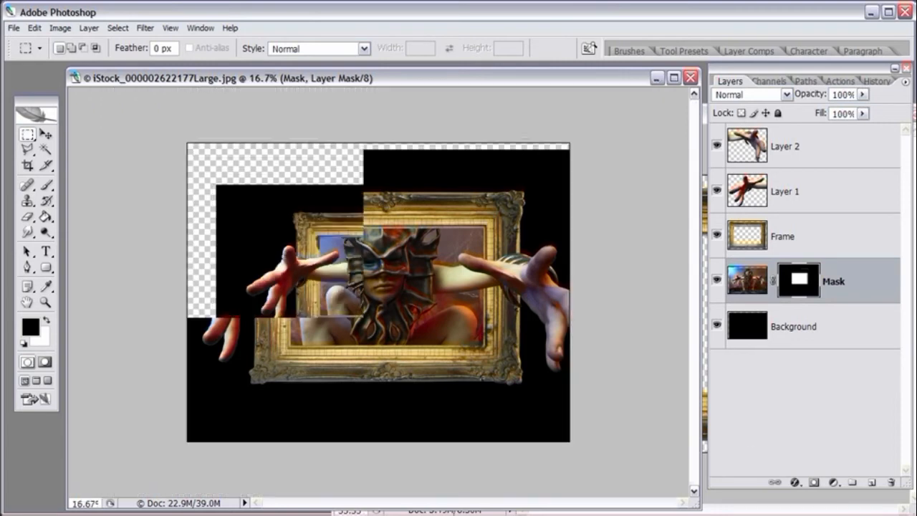
{"action": "left_click", "coordinate": [856, 341]}
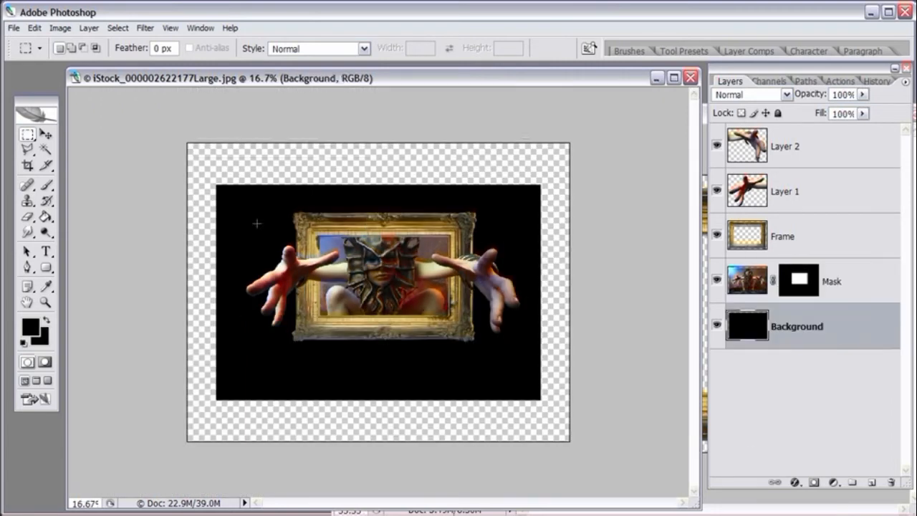
{"action": "left_click", "coordinate": [46, 217]}
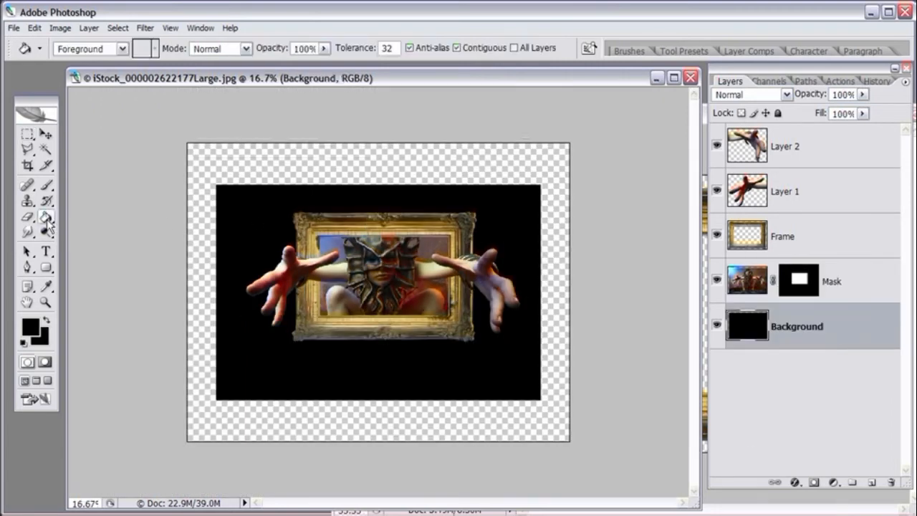
{"action": "left_click", "coordinate": [204, 172]}
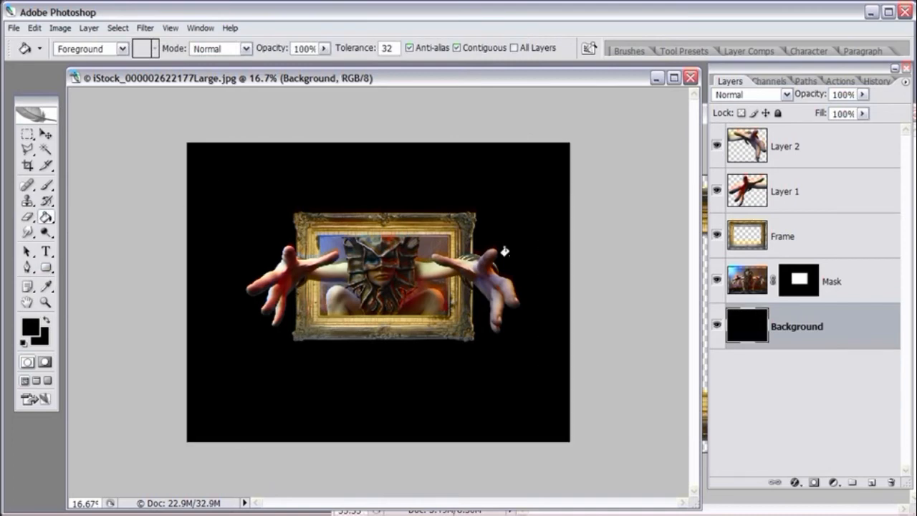
Step: Select the layers from Mask through Layer 2 and move the framed figure up and slightly left on the black canvas
{"action": "left_click", "coordinate": [750, 279]}
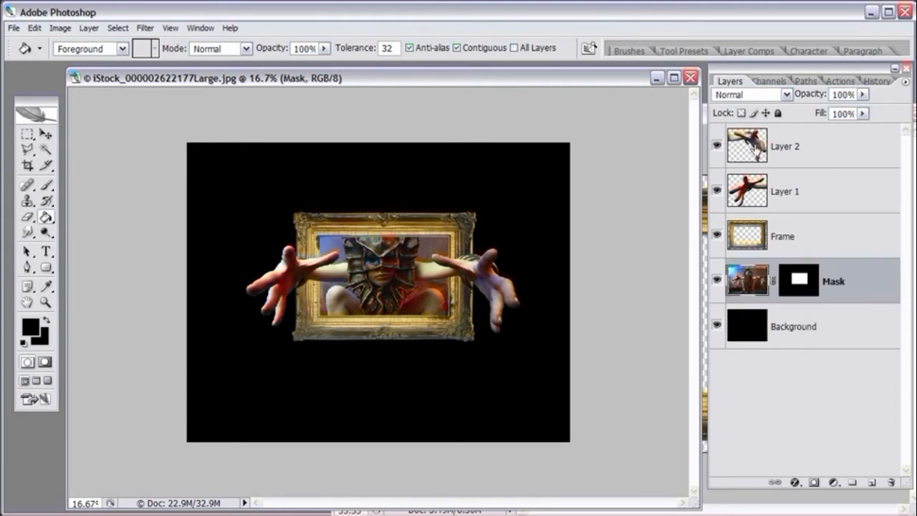
{"action": "left_click", "coordinate": [790, 146], "text": "shift"}
{"action": "left_click", "coordinate": [45, 134]}
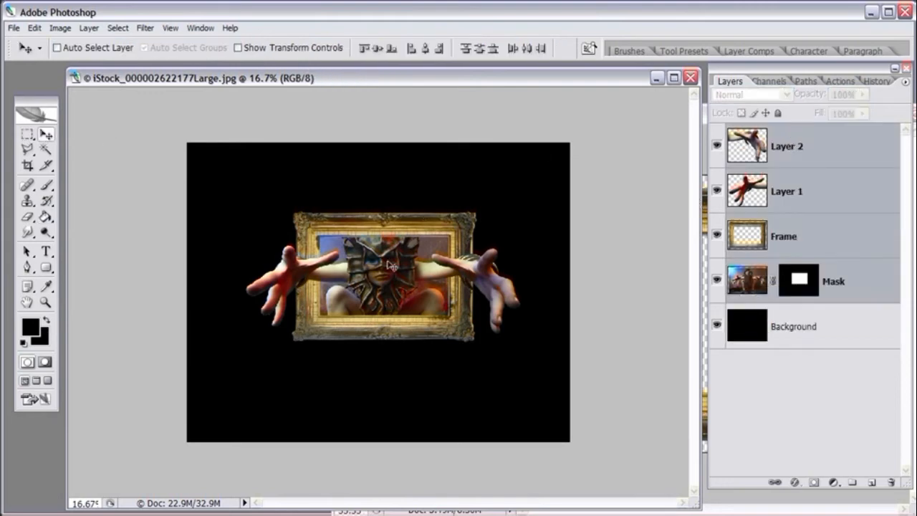
{"action": "left_click_drag", "start_coordinate": [516, 340], "coordinate": [503, 317]}
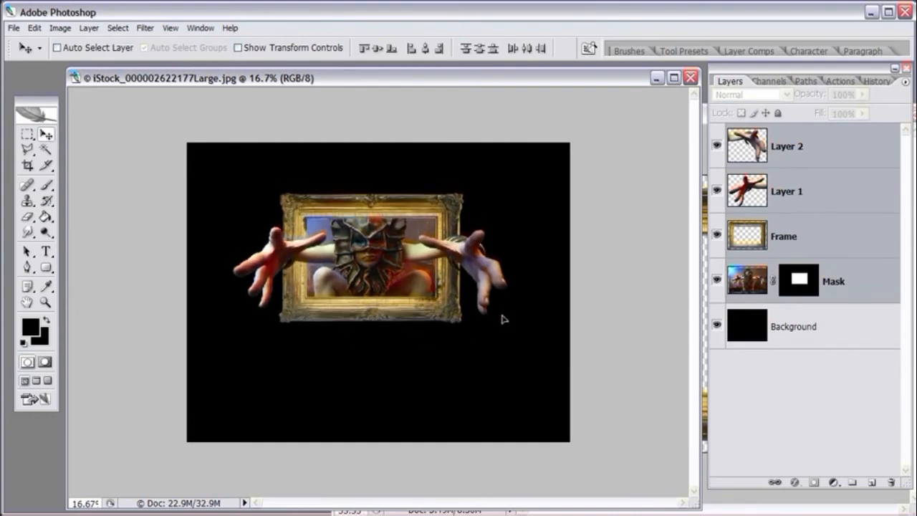
{"action": "left_click", "coordinate": [27, 135]}
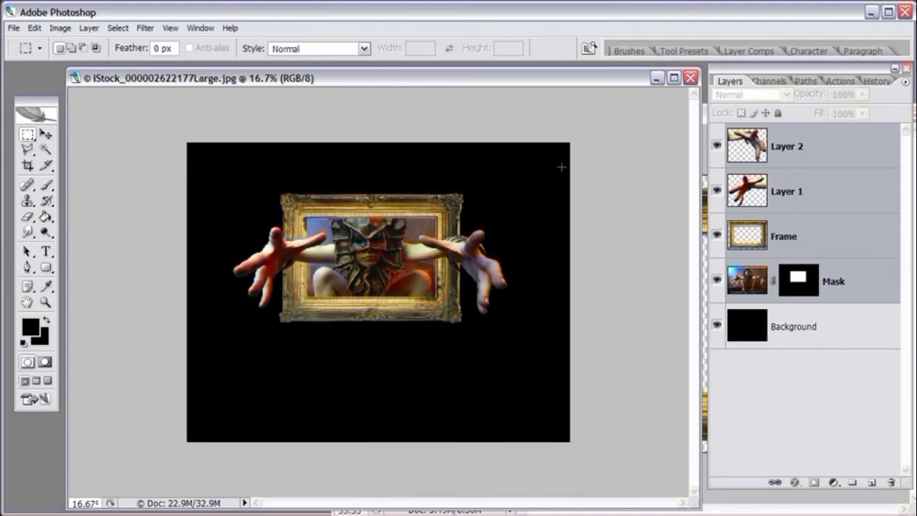
Step: Reselect the layers from Mask through Layer 2 and move them together further up, leaving space beneath the frame
{"action": "left_click", "coordinate": [862, 280]}
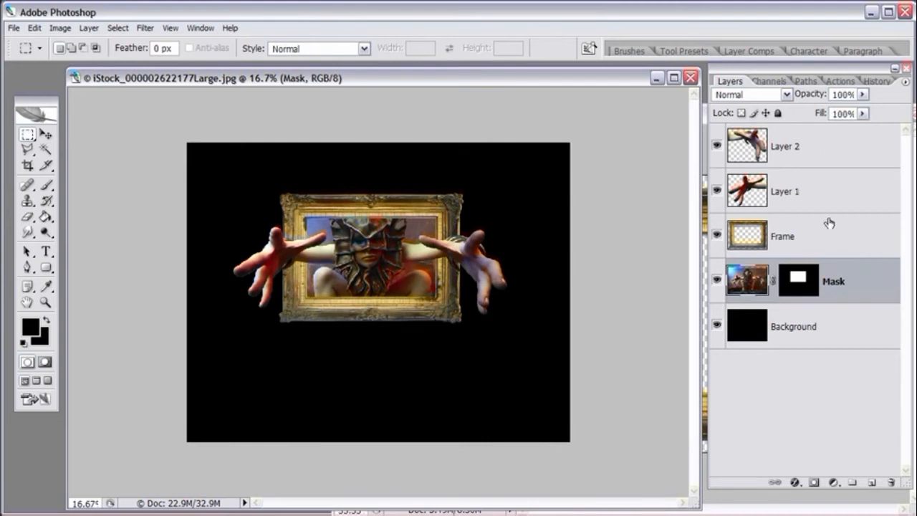
{"action": "left_click", "coordinate": [827, 148], "text": "shift"}
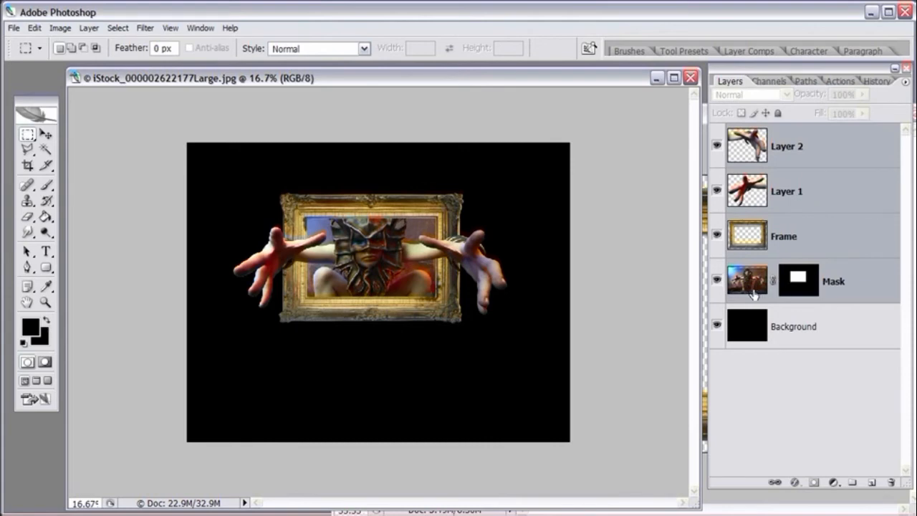
{"action": "left_click", "coordinate": [828, 145]}
{"action": "left_click", "coordinate": [852, 286]}
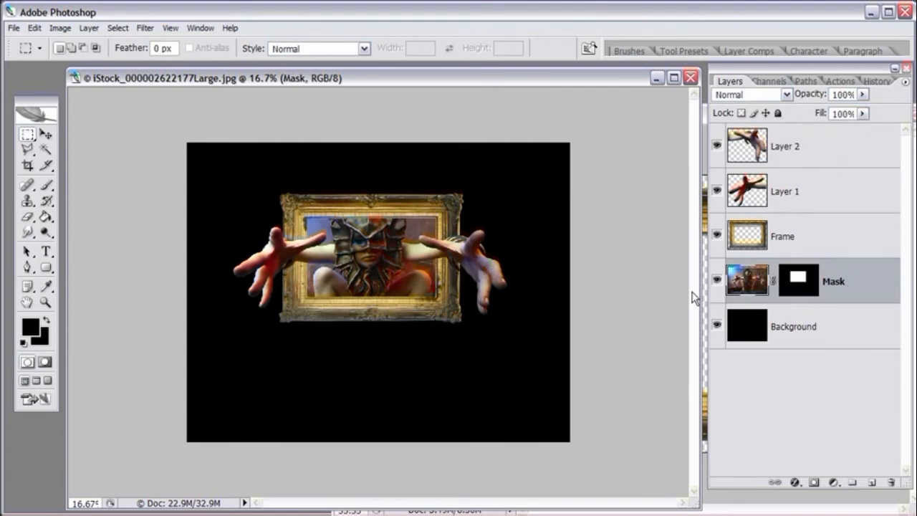
{"action": "left_click", "coordinate": [846, 141], "text": "shift"}
{"action": "key", "text": "v"}
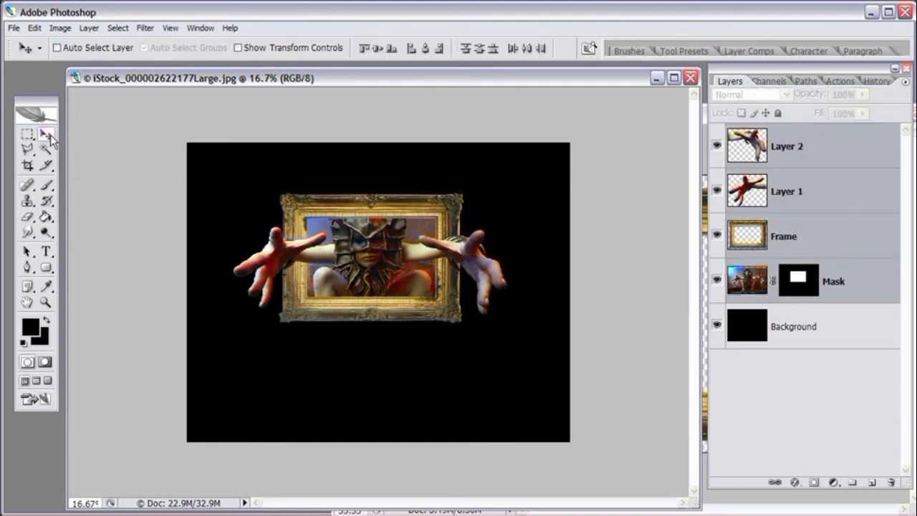
{"action": "left_click_drag", "start_coordinate": [379, 271], "coordinate": [382, 248]}
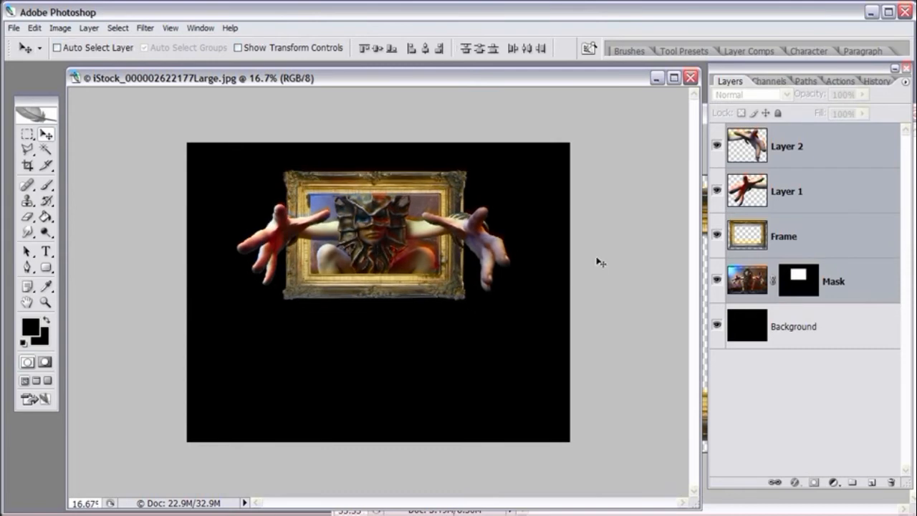
Step: Merge Layer 2 down into Layer 1 and check the combined arm cutouts by toggling the merged layer's visibility
{"action": "left_click", "coordinate": [811, 193]}
{"action": "left_click", "coordinate": [817, 149]}
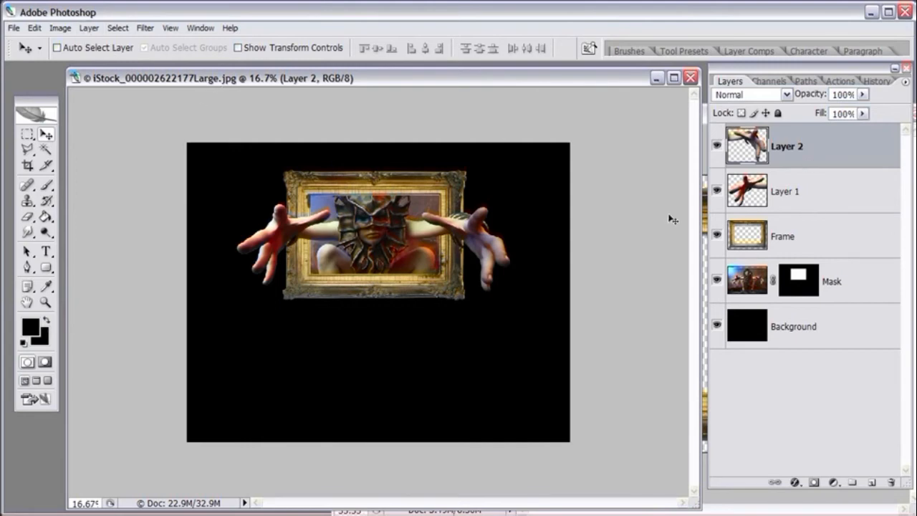
{"action": "left_click", "coordinate": [89, 29]}
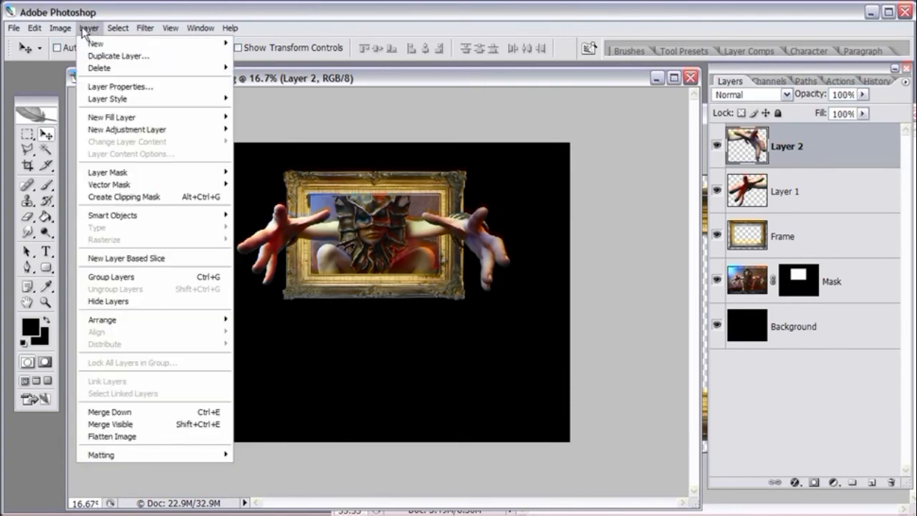
{"action": "left_click", "coordinate": [115, 412]}
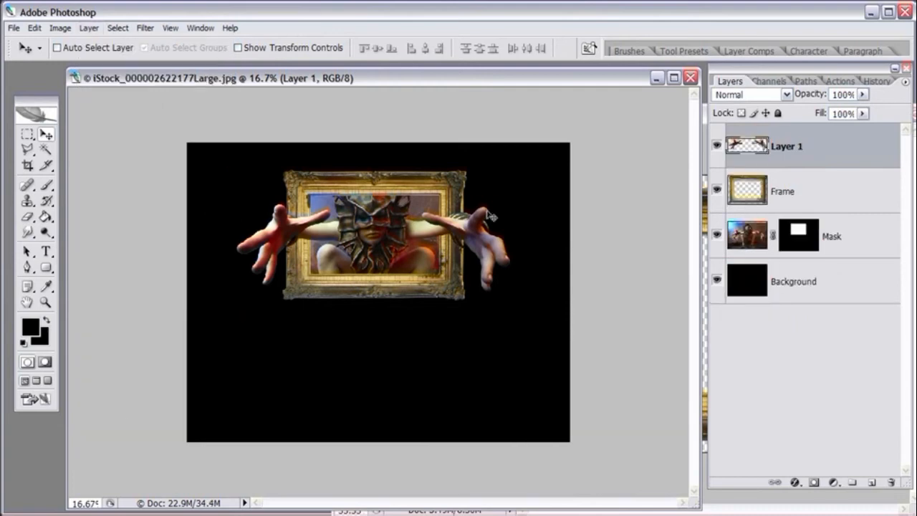
{"action": "left_click", "coordinate": [718, 147]}
{"action": "left_click", "coordinate": [717, 148]}
Step: Rename the merged arm layer as Hands
{"action": "double_click", "coordinate": [785, 146]}
{"action": "type", "text": "Hands"}
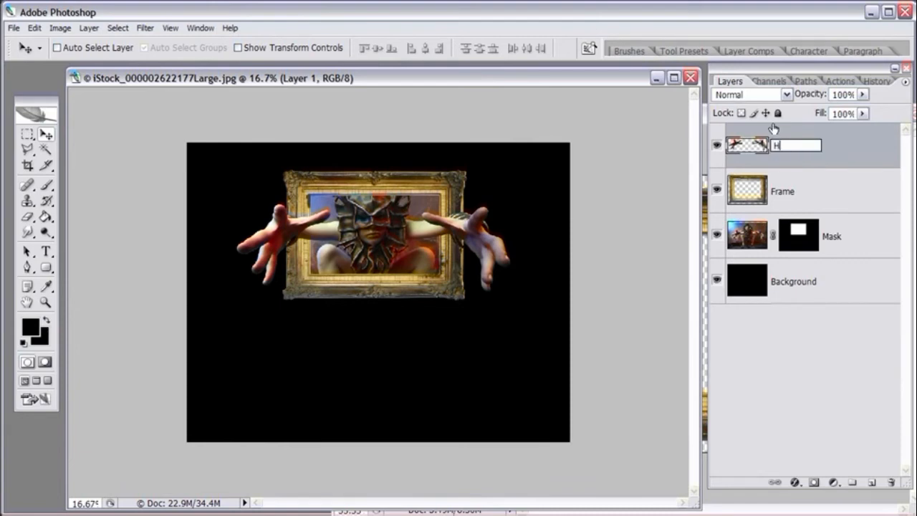
{"action": "key", "text": "Return"}
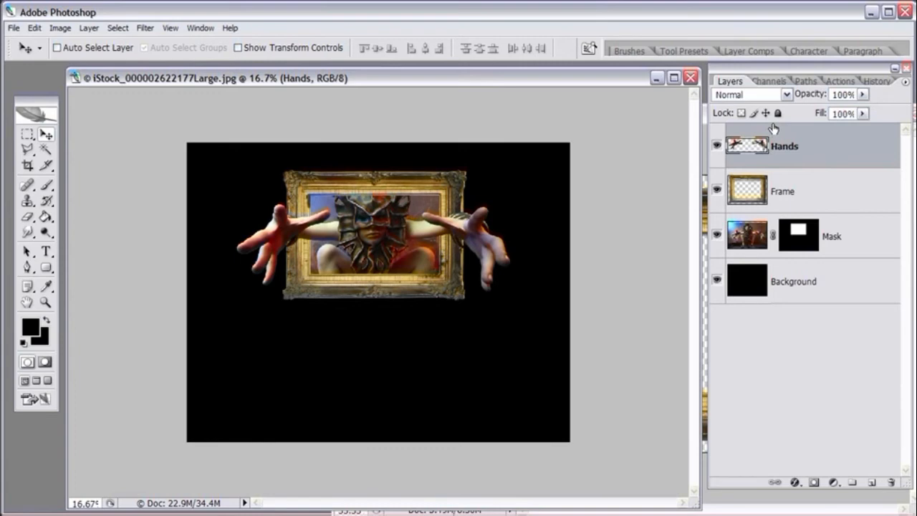
Step: Hide the Background layer, then copy the whole visible composite merged and paste it as a new layer
{"action": "left_click", "coordinate": [716, 281]}
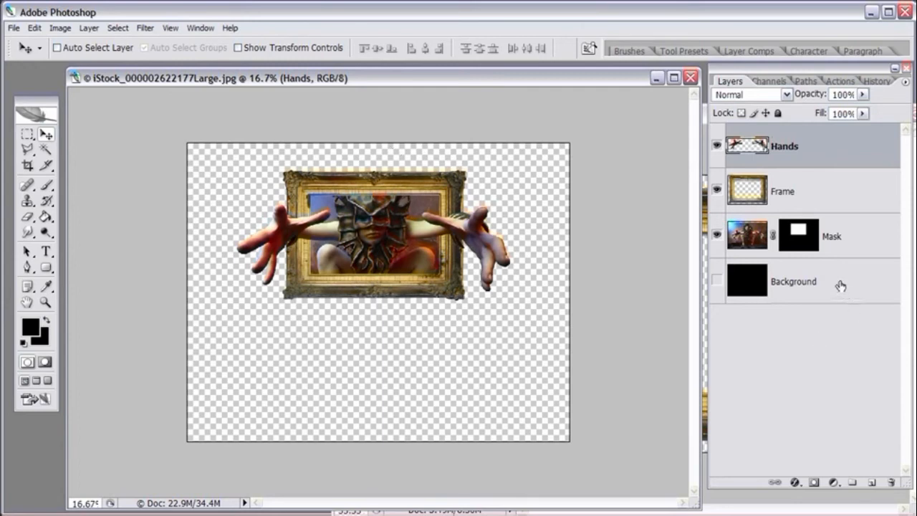
{"action": "left_click", "coordinate": [122, 29]}
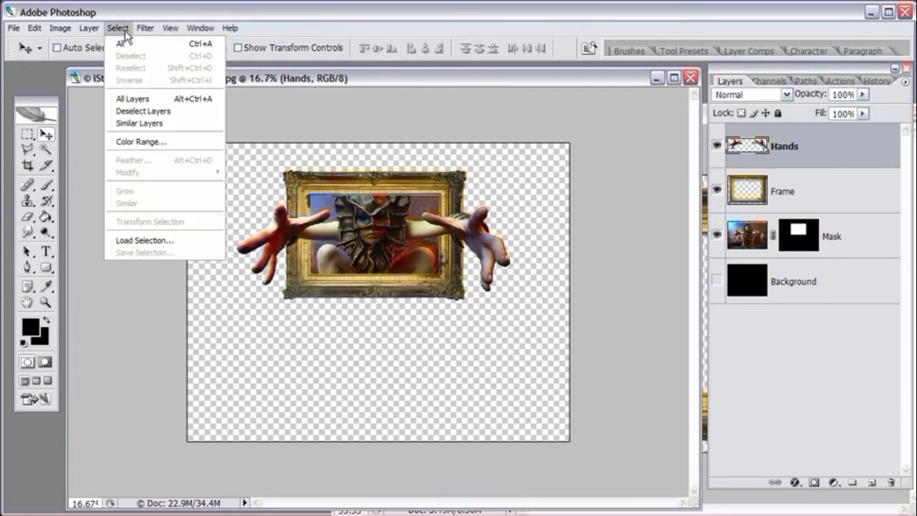
{"action": "left_click", "coordinate": [124, 42]}
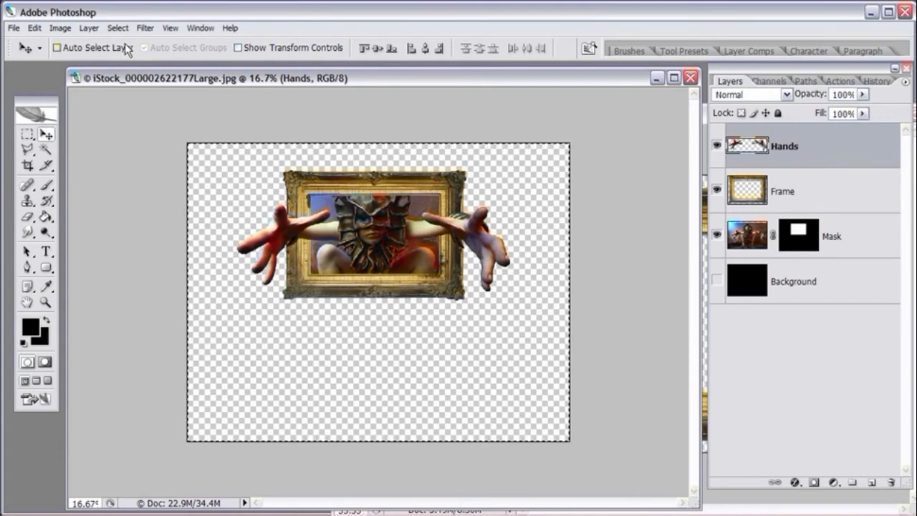
{"action": "left_click", "coordinate": [39, 28]}
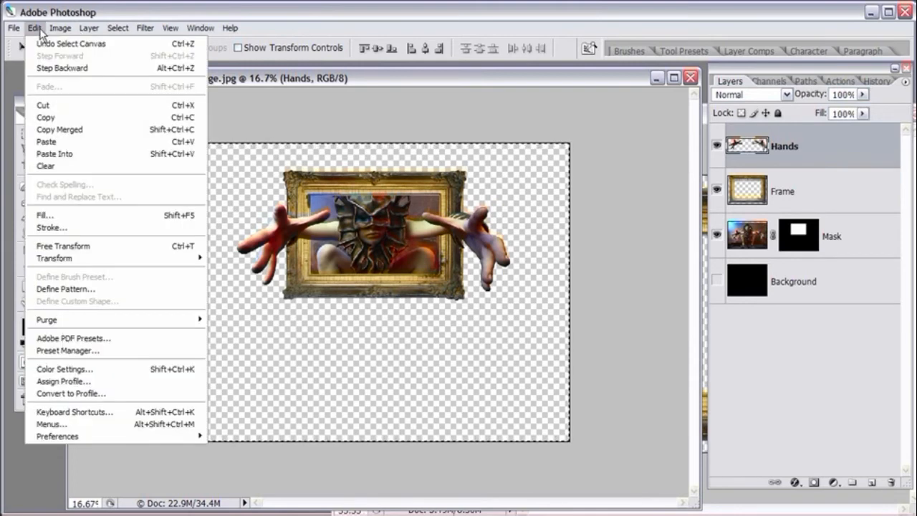
{"action": "left_click", "coordinate": [58, 131]}
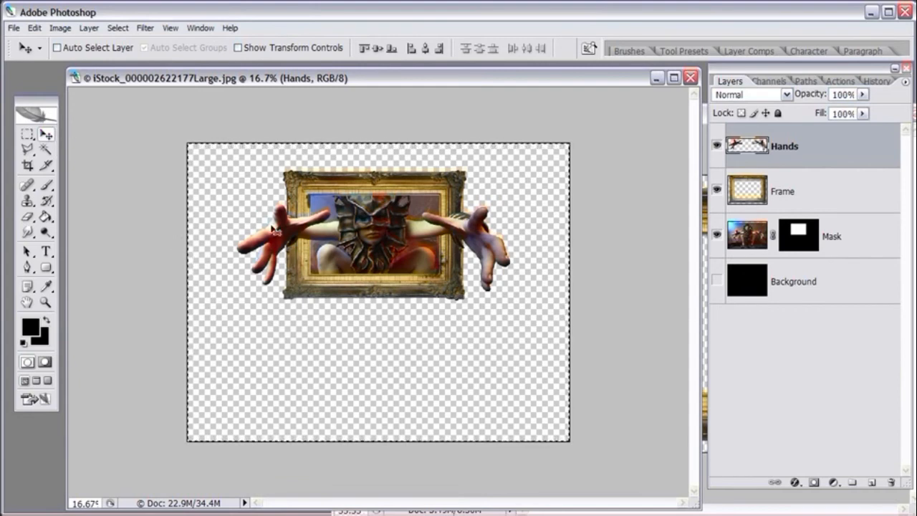
{"action": "left_click", "coordinate": [35, 27]}
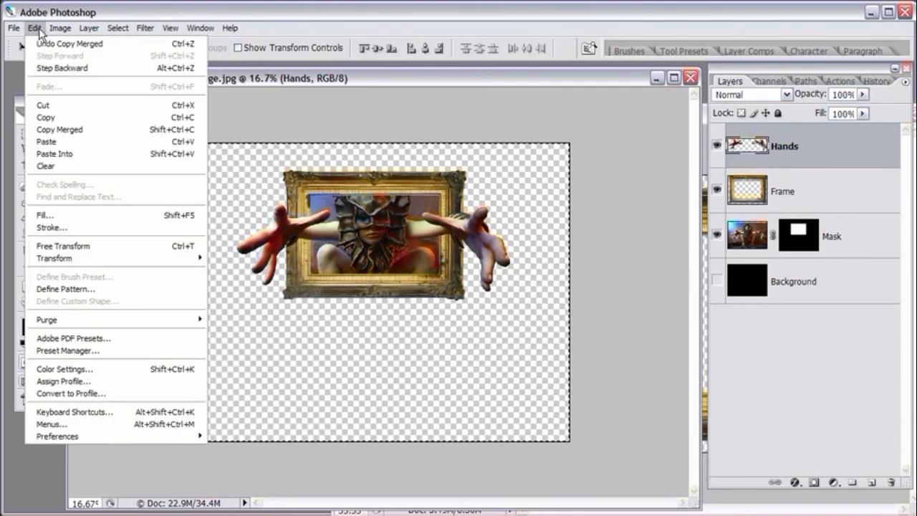
{"action": "left_click", "coordinate": [56, 138]}
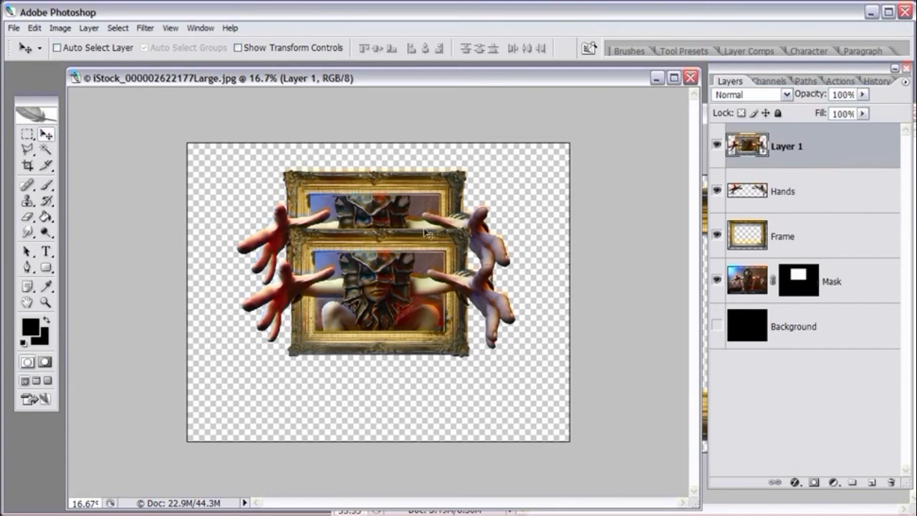
Step: Move the pasted composite directly below the original frame and flip it vertically
{"action": "left_click_drag", "start_coordinate": [414, 212], "coordinate": [405, 279]}
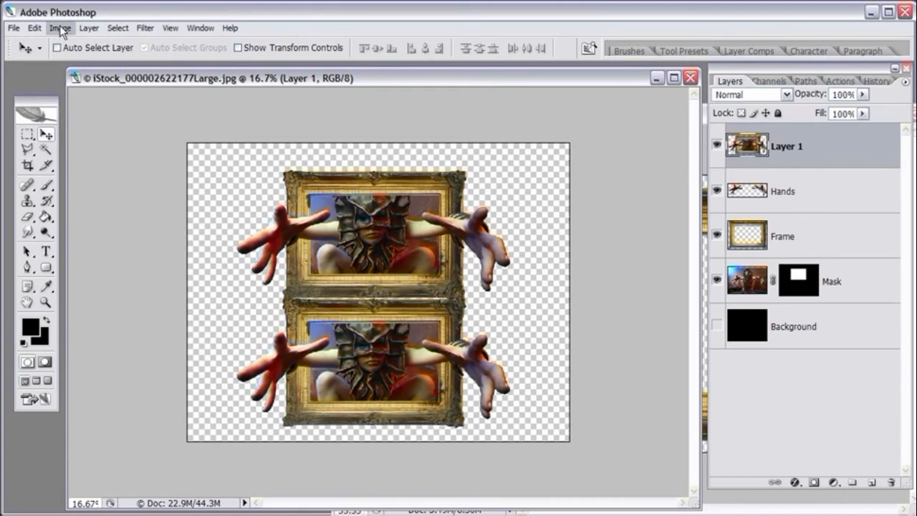
{"action": "left_click", "coordinate": [35, 28]}
{"action": "mouse_move", "coordinate": [64, 260]}
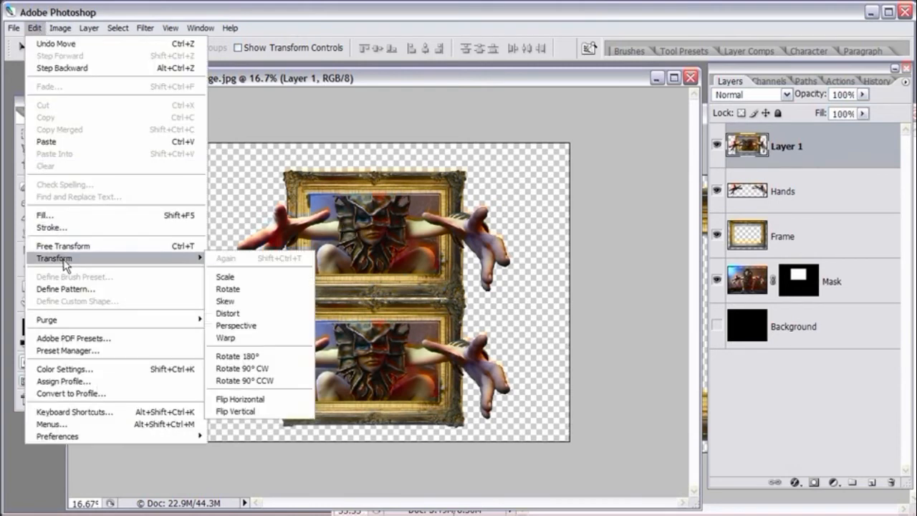
{"action": "left_click", "coordinate": [247, 413]}
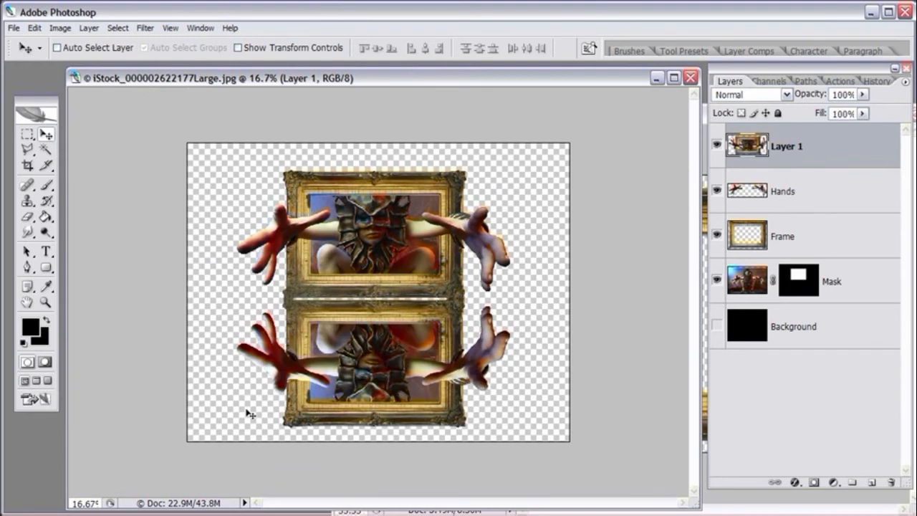
Step: Fine-tune the flipped copy's position so its frame edge lines up with the bottom edge of the original frame, checking the corner up close
{"action": "left_click_drag", "start_coordinate": [374, 344], "coordinate": [376, 346]}
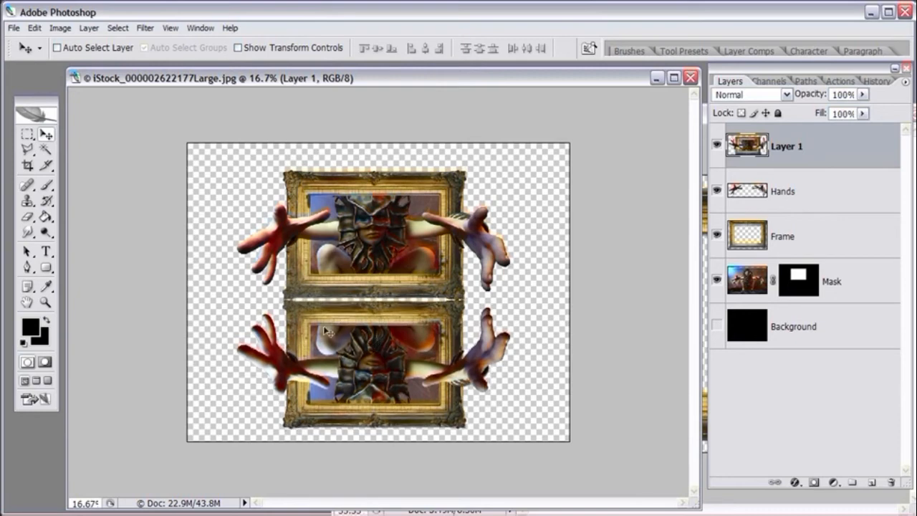
{"action": "left_click", "coordinate": [45, 303]}
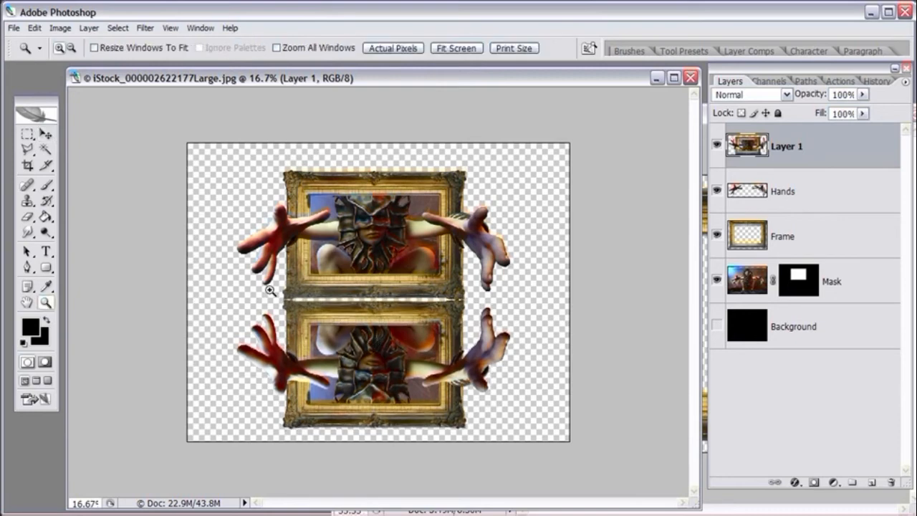
{"action": "left_click_drag", "start_coordinate": [278, 300], "coordinate": [310, 324]}
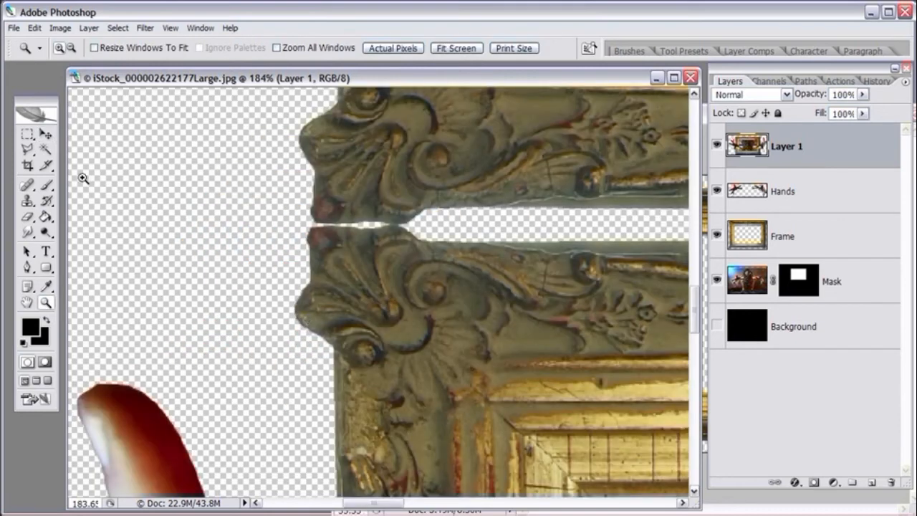
{"action": "left_click", "coordinate": [48, 135]}
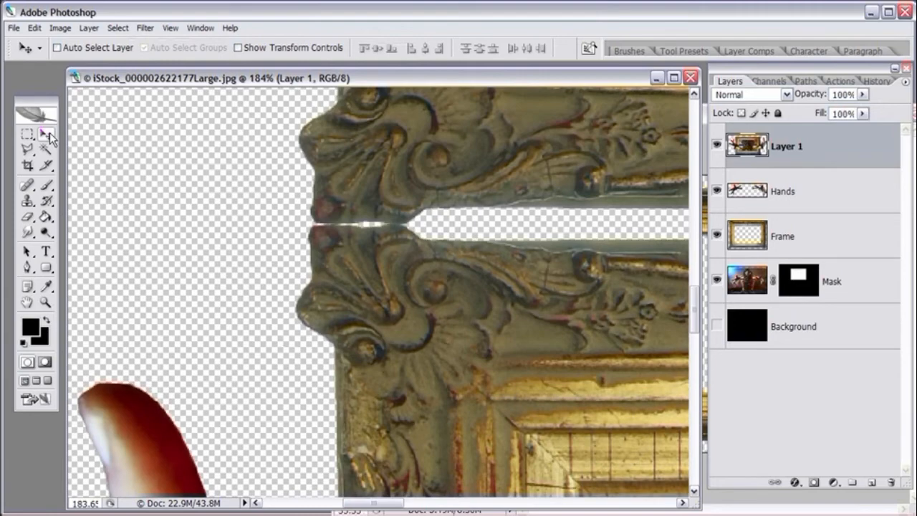
{"action": "key", "text": "ctrl+minus"}
{"action": "key", "text": "ctrl+minus"}
{"action": "key", "text": "ctrl+minus"}
{"action": "key", "text": "ctrl+minus"}
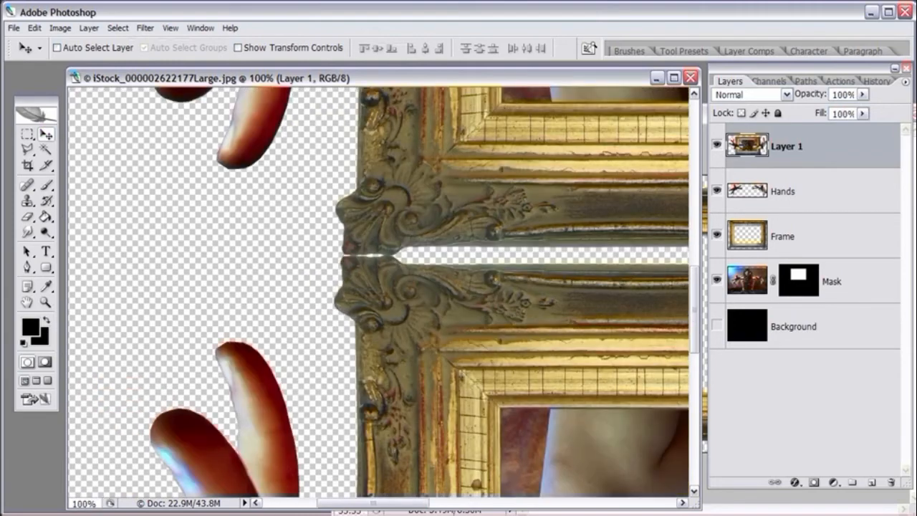
{"action": "key", "text": "ctrl+minus"}
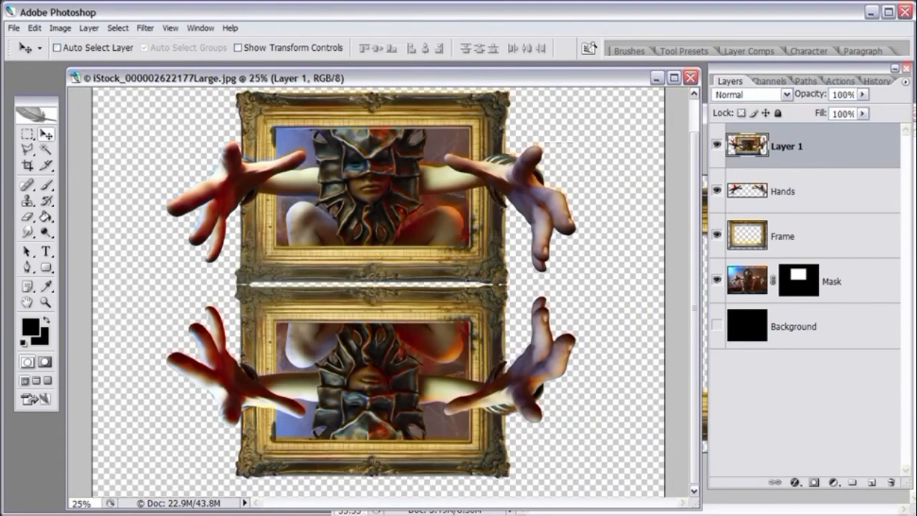
{"action": "key", "text": "ctrl+minus"}
{"action": "key", "text": "ctrl+plus"}
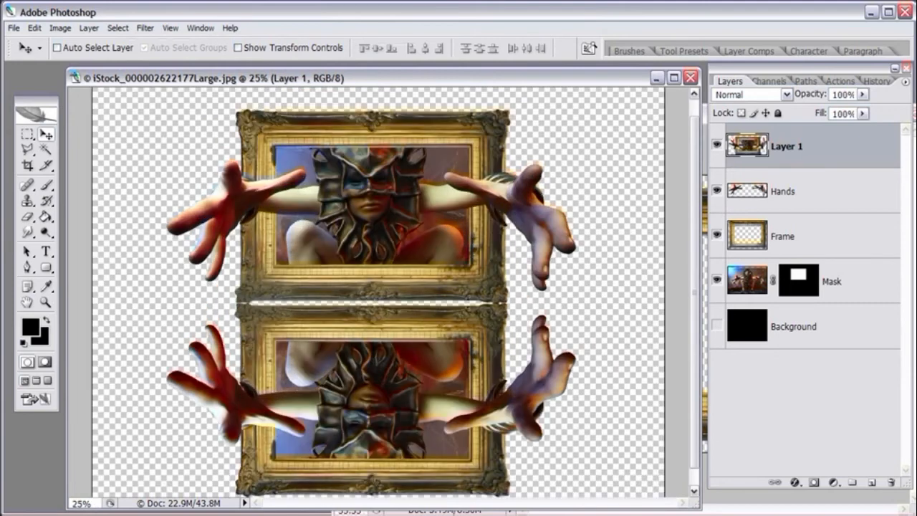
{"action": "left_click_drag", "start_coordinate": [695, 183], "coordinate": [695, 199]}
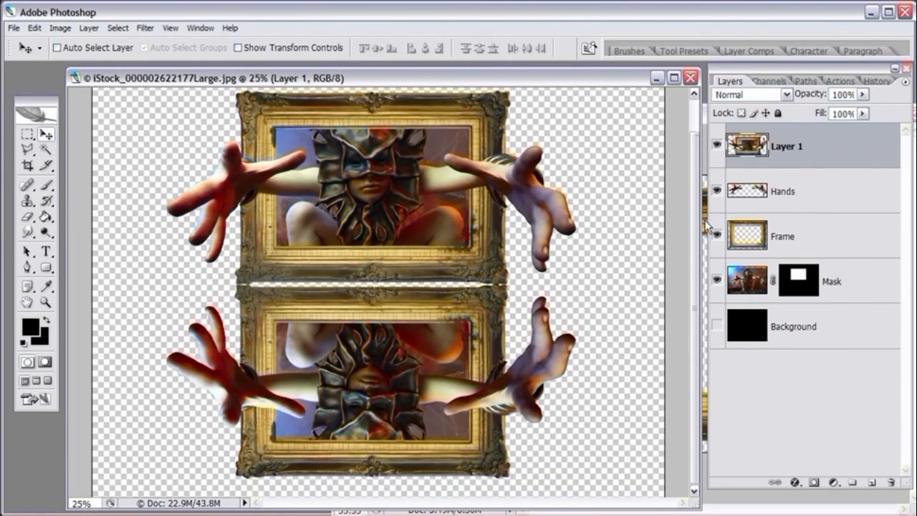
Step: Show the black Background layer again and rename the flipped copy's layer as Reflection
{"action": "left_click", "coordinate": [717, 326]}
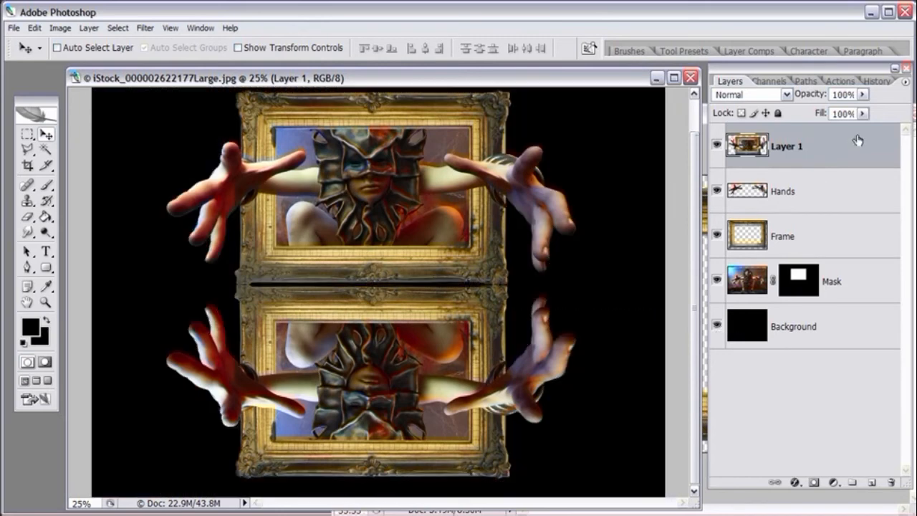
{"action": "double_click", "coordinate": [791, 149]}
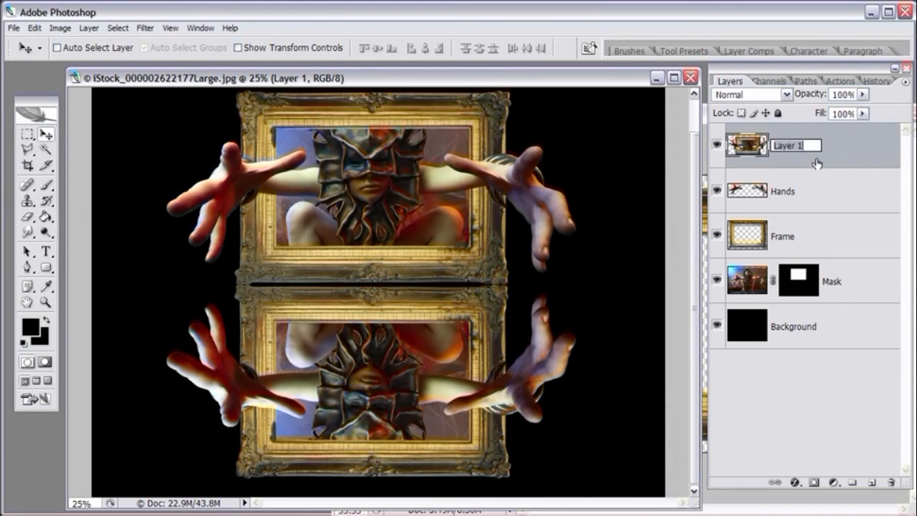
{"action": "type", "text": "Reflection"}
{"action": "left_click", "coordinate": [817, 164]}
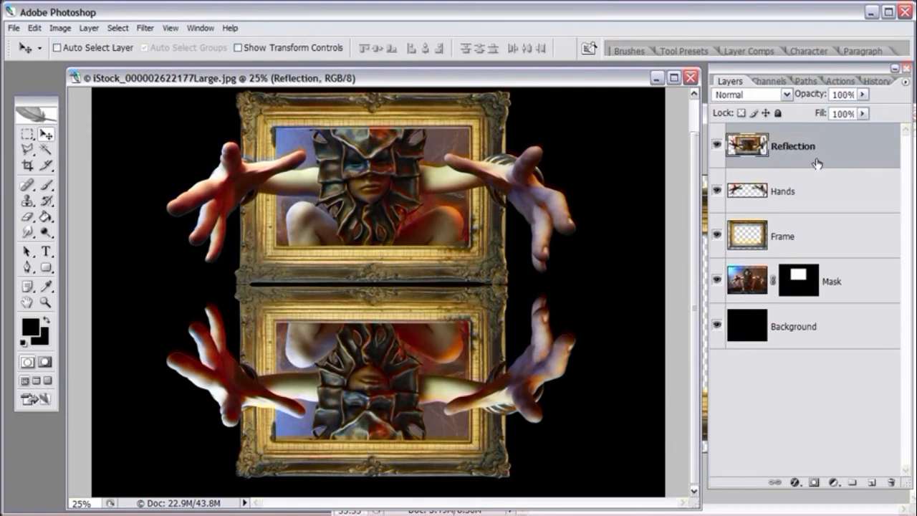
Step: Lower the Reflection layer's opacity to 27%
{"action": "left_click", "coordinate": [864, 96]}
{"action": "left_click_drag", "start_coordinate": [865, 108], "coordinate": [814, 115]}
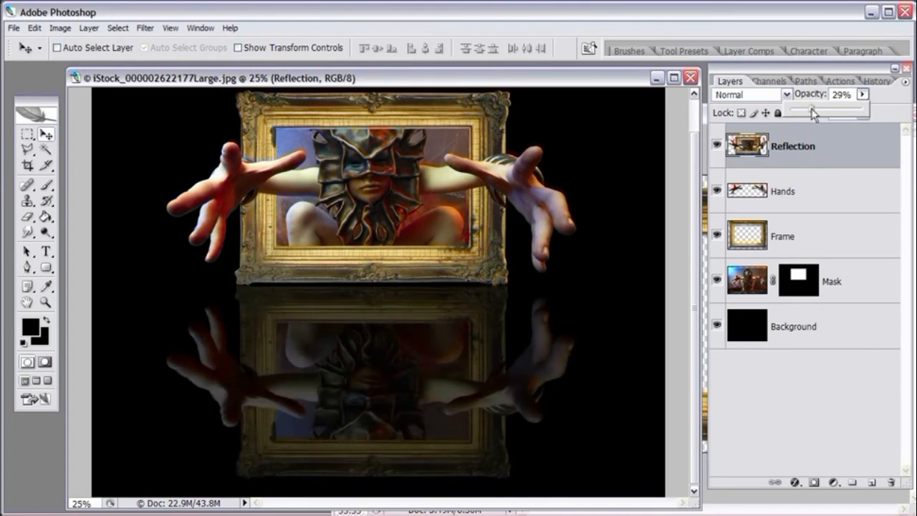
{"action": "mouse_move", "coordinate": [813, 115]}
{"action": "left_mouse_down"}
{"action": "mouse_move", "coordinate": [827, 113]}
{"action": "mouse_move", "coordinate": [810, 109]}
{"action": "left_mouse_up"}
{"action": "key", "text": "ctrl+minus"}
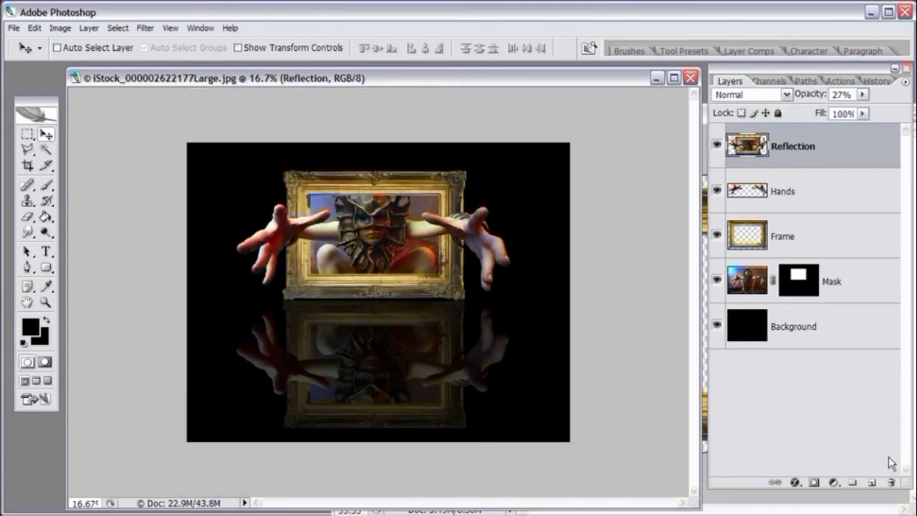
Step: Create a new layer above Reflection and set up the Gradient tool with black foreground and the foreground-to-transparent preset
{"action": "left_click", "coordinate": [871, 483]}
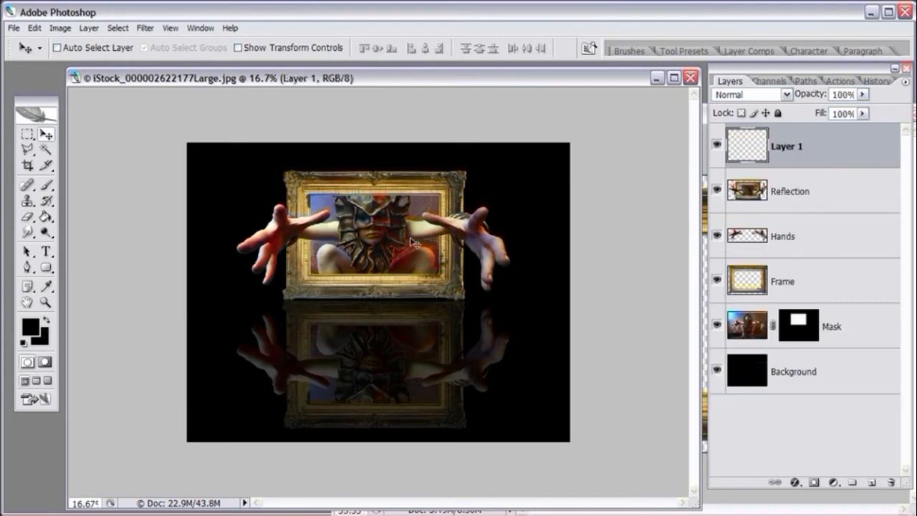
{"action": "left_click", "coordinate": [46, 216]}
{"action": "left_click_drag", "start_coordinate": [46, 216], "coordinate": [76, 220]}
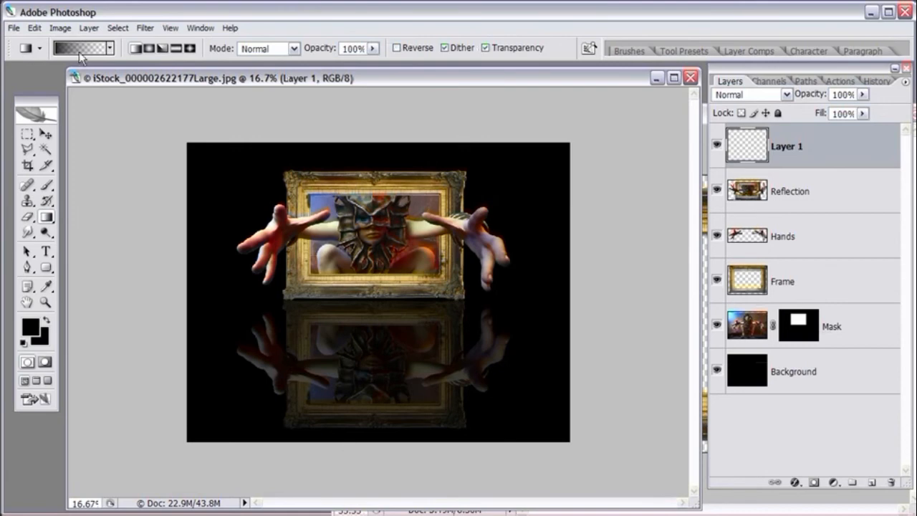
{"action": "left_click", "coordinate": [27, 340]}
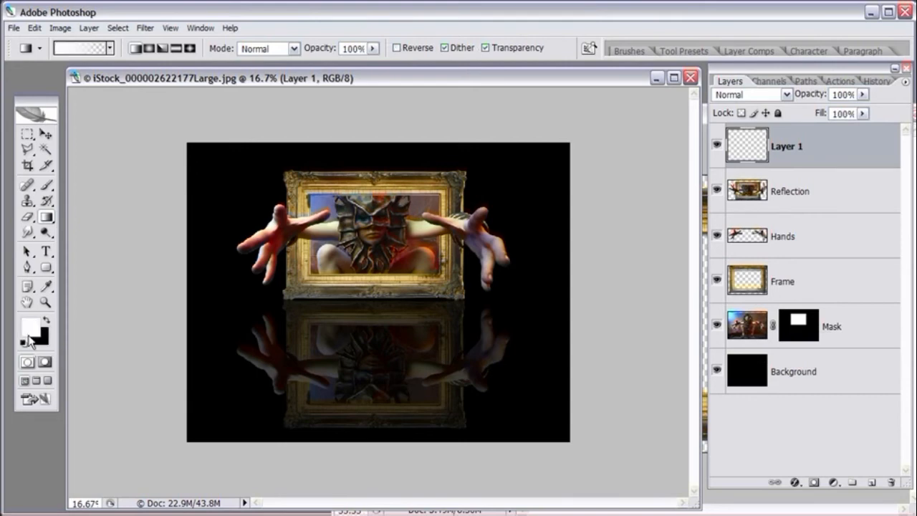
{"action": "key", "text": "x"}
{"action": "key", "text": "x"}
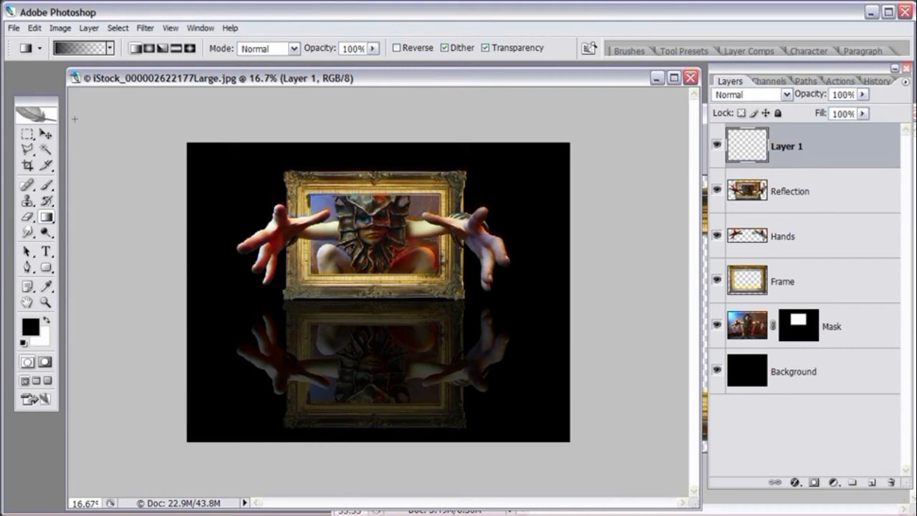
{"action": "left_click", "coordinate": [111, 48]}
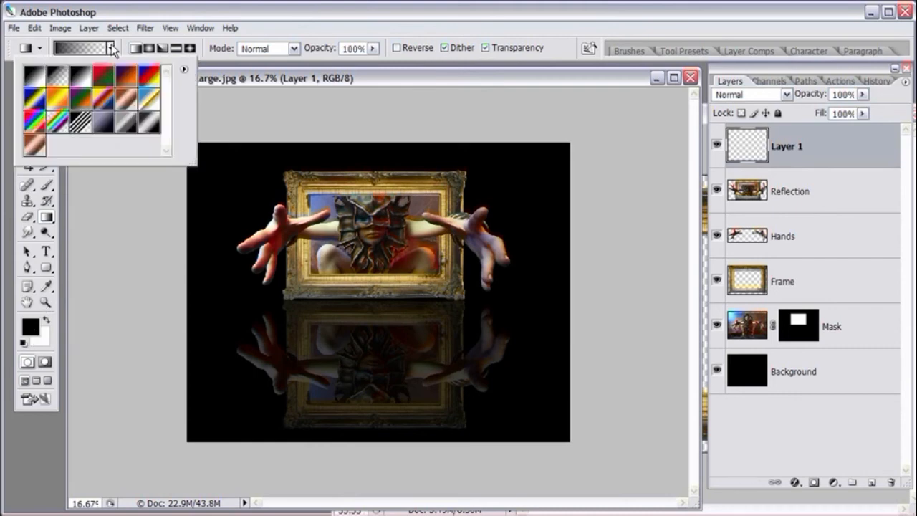
{"action": "double_click", "coordinate": [57, 77]}
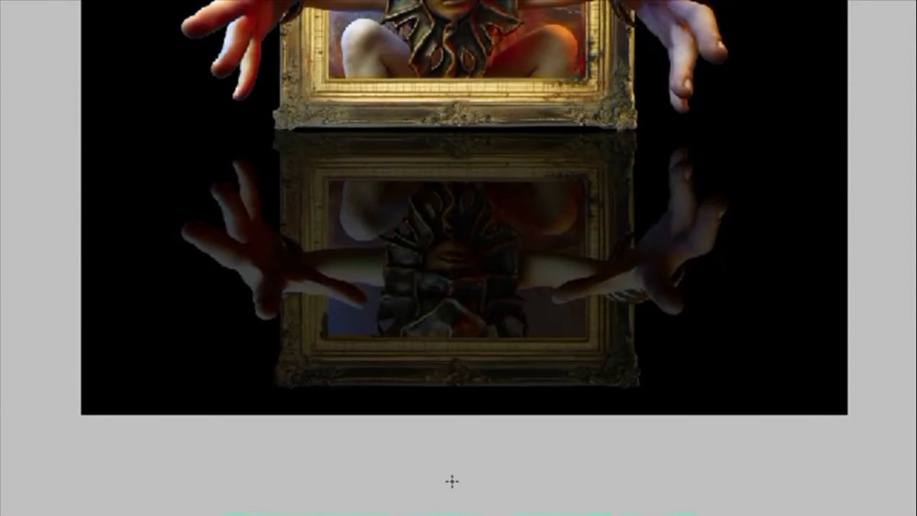
Step: Draw a black-to-transparent gradient from below the canvas up to the top of the reflection, undoing the first try and redrawing it
{"action": "left_click_drag", "start_coordinate": [452, 482], "coordinate": [447, 188]}
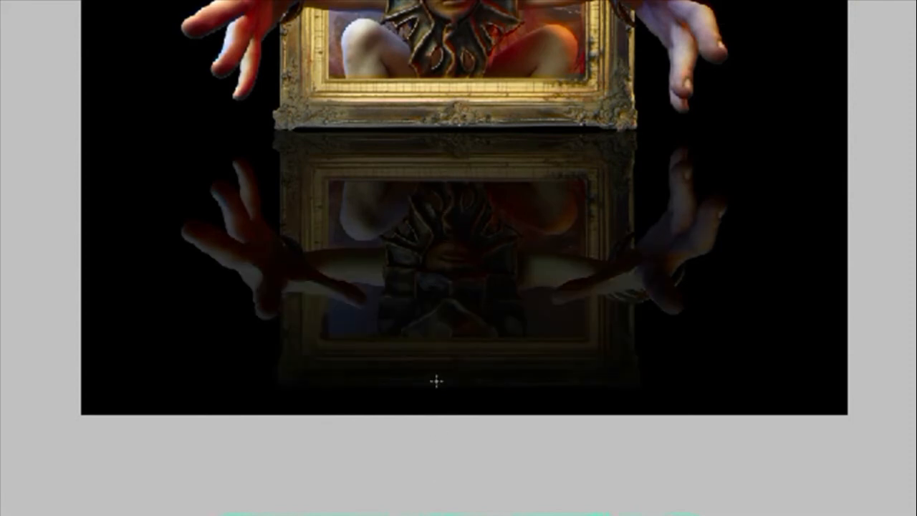
{"action": "key", "text": "ctrl+z"}
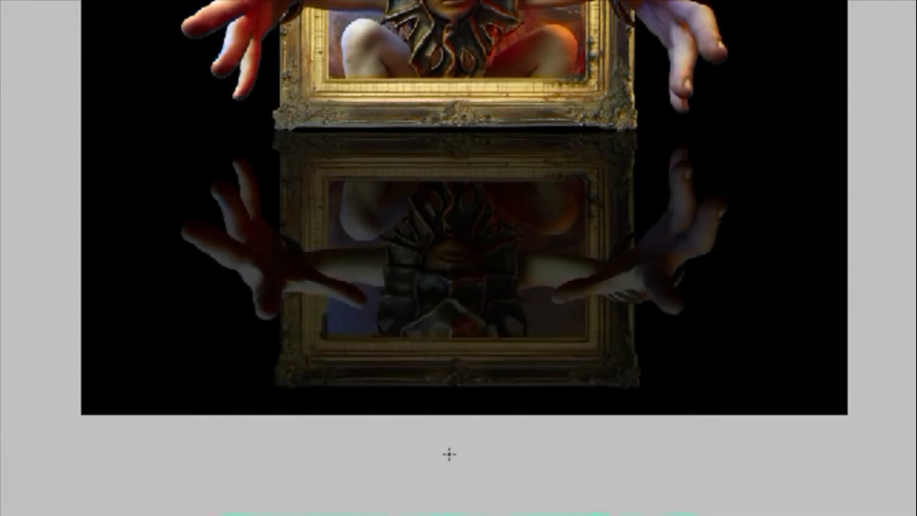
{"action": "left_click_drag", "start_coordinate": [449, 454], "coordinate": [454, 167]}
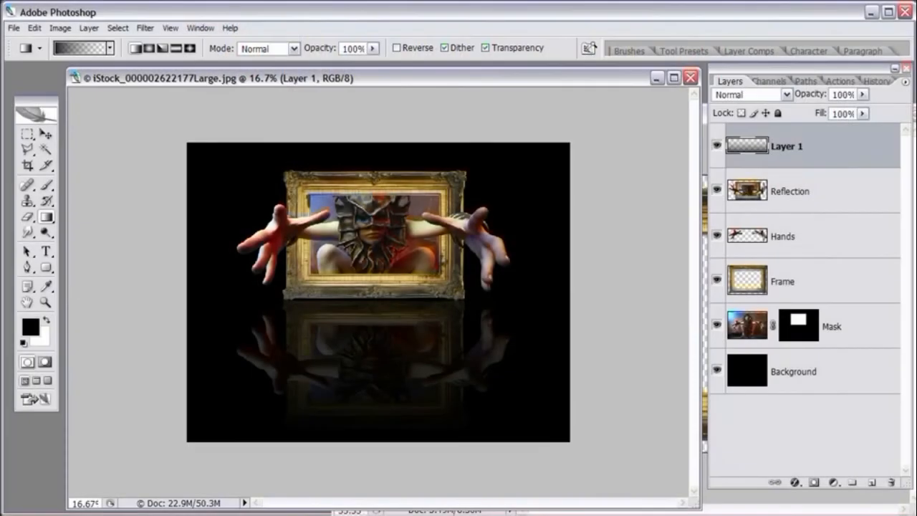
{"action": "key", "text": "ctrl+plus"}
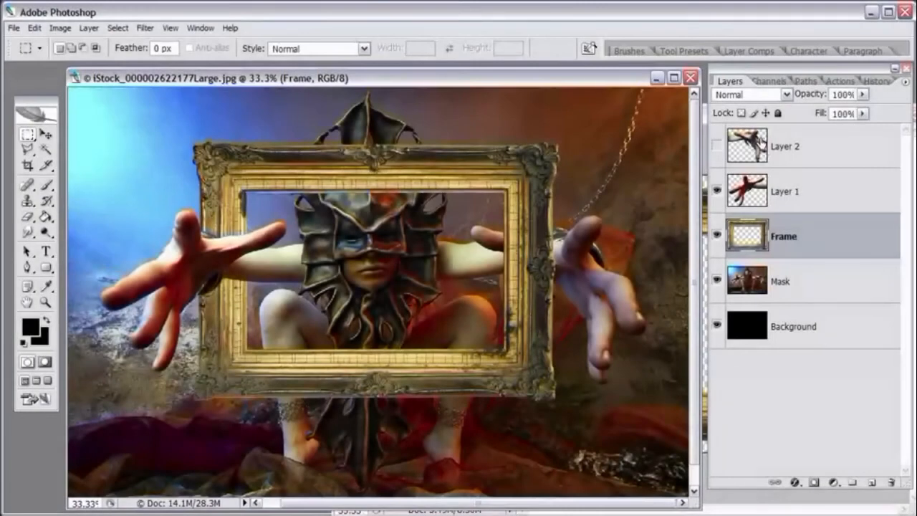
Step: Show Layer 2, then mask the Mask layer to a rectangular selection running along the middle of the frame's border
{"action": "left_click", "coordinate": [717, 147]}
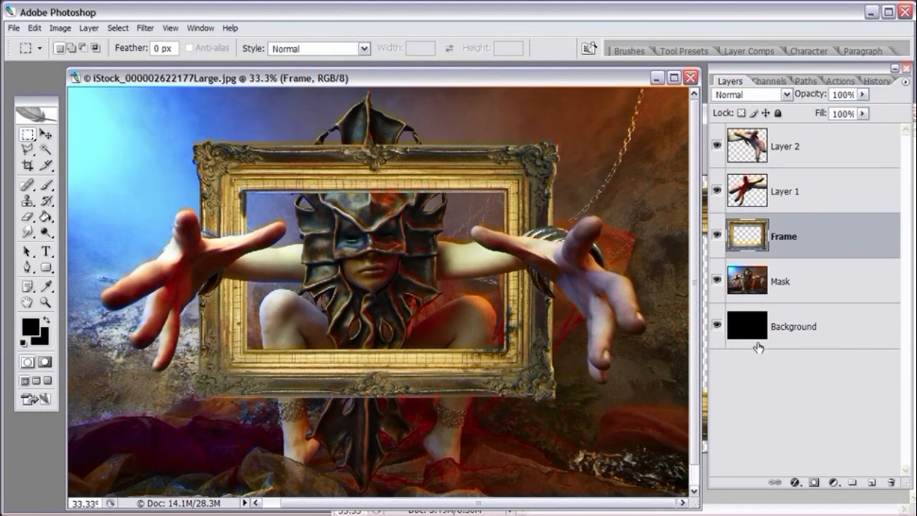
{"action": "left_click", "coordinate": [850, 285]}
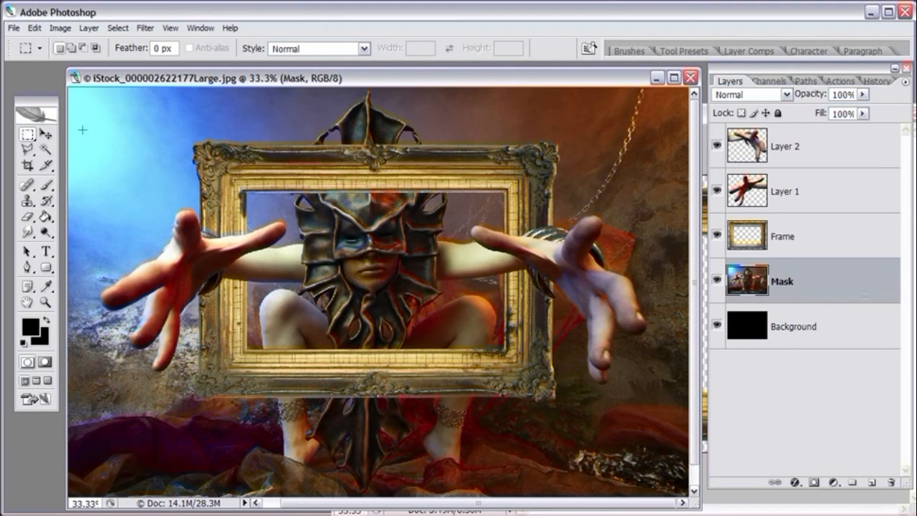
{"action": "left_click", "coordinate": [27, 134]}
{"action": "left_click", "coordinate": [57, 133]}
{"action": "left_click_drag", "start_coordinate": [347, 301], "coordinate": [445, 336]}
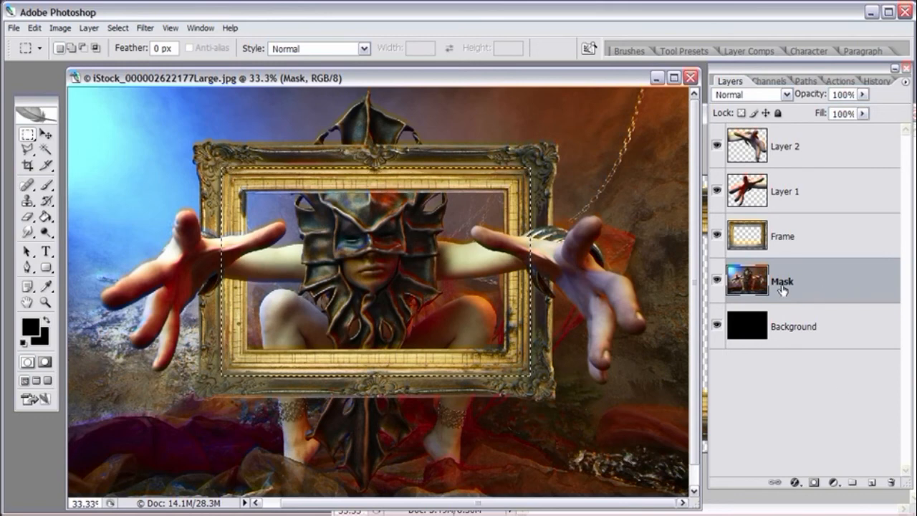
{"action": "left_click", "coordinate": [814, 483]}
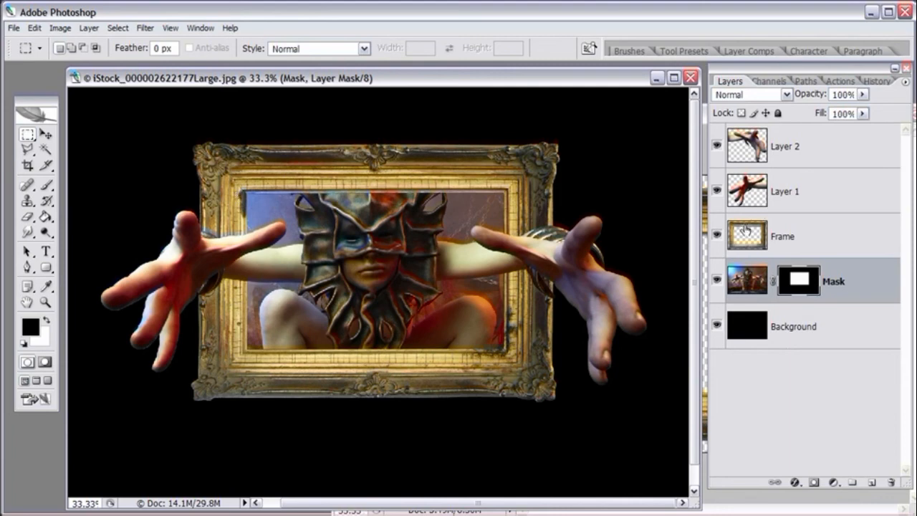
Step: Toggle the Frame layer's visibility to inspect the edges of the masked picture behind it
{"action": "left_click", "coordinate": [717, 235]}
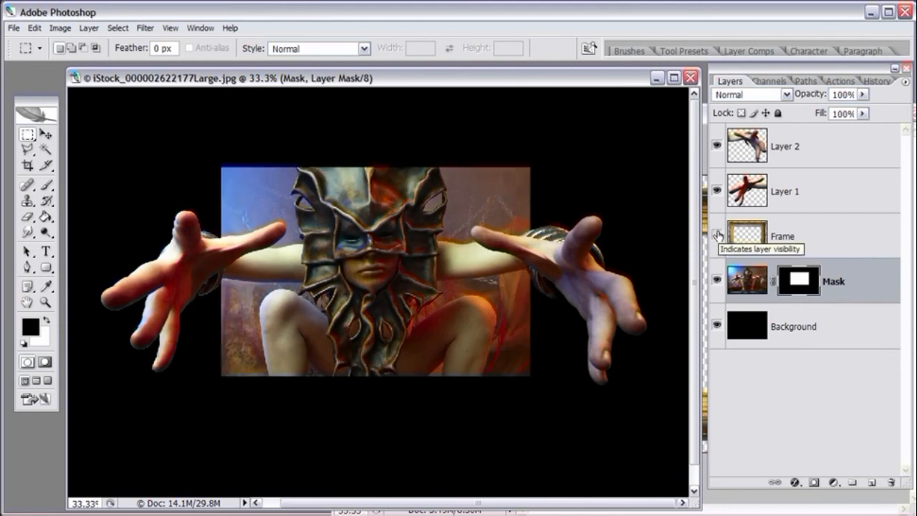
{"action": "left_click", "coordinate": [717, 235]}
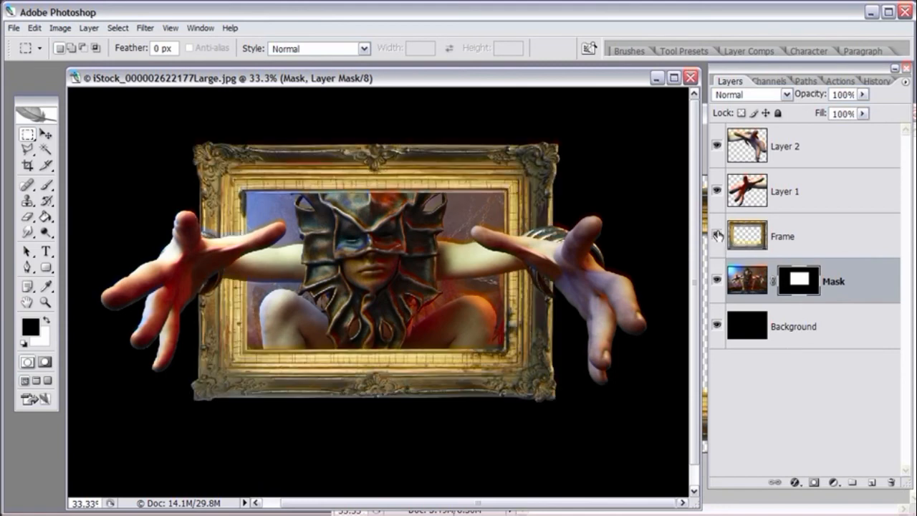
{"action": "left_click", "coordinate": [717, 235]}
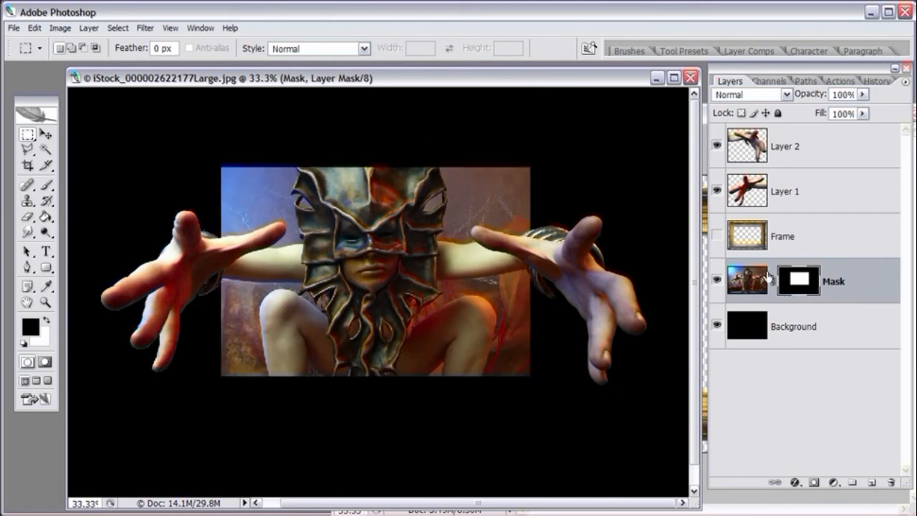
{"action": "left_click", "coordinate": [718, 237]}
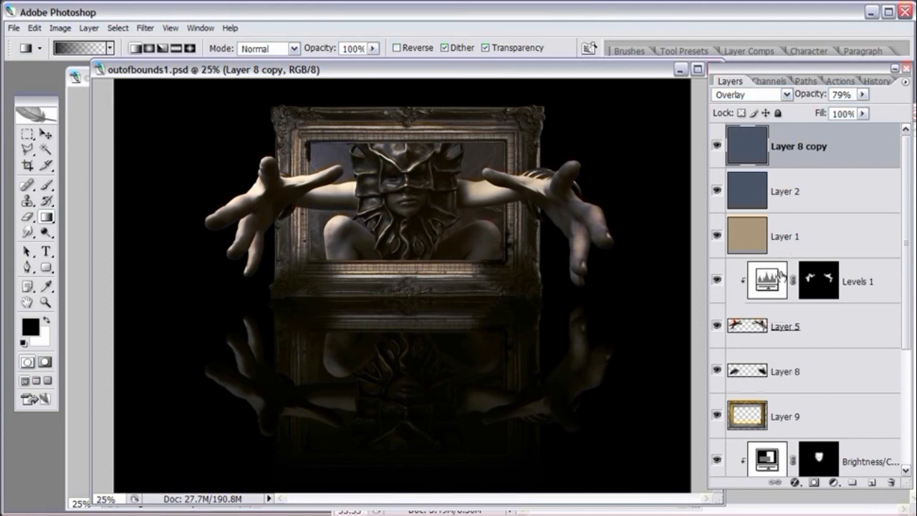
Step: Examine the overlay color layers in outofbounds1.psd by toggling their visibility, and return to the working composite
{"action": "left_click_drag", "start_coordinate": [905, 233], "coordinate": [897, 190]}
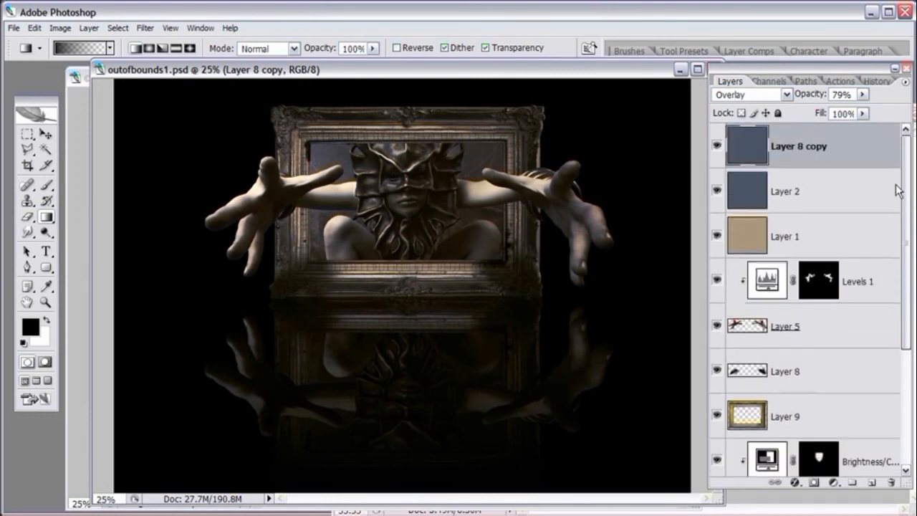
{"action": "left_click", "coordinate": [827, 189]}
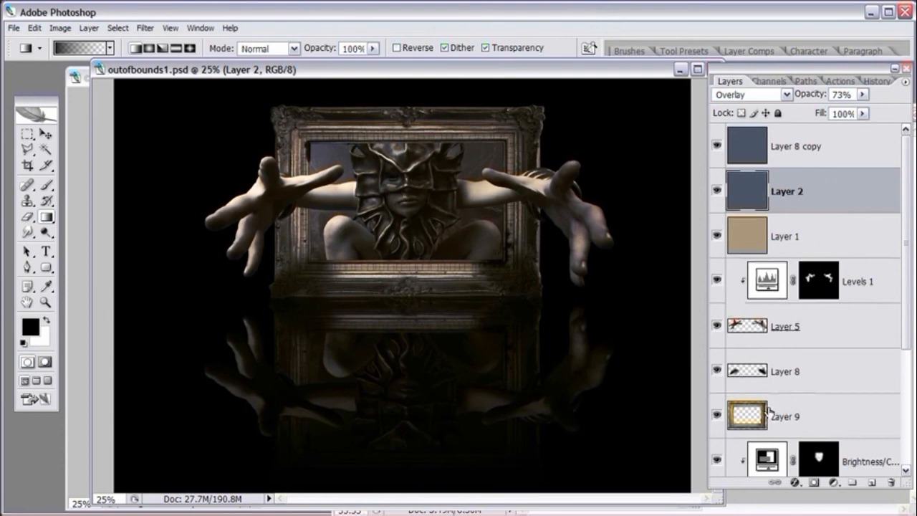
{"action": "left_click_drag", "start_coordinate": [717, 146], "coordinate": [720, 242]}
{"action": "left_click_drag", "start_coordinate": [717, 147], "coordinate": [718, 259]}
{"action": "left_click_drag", "start_coordinate": [521, 73], "coordinate": [522, 85]}
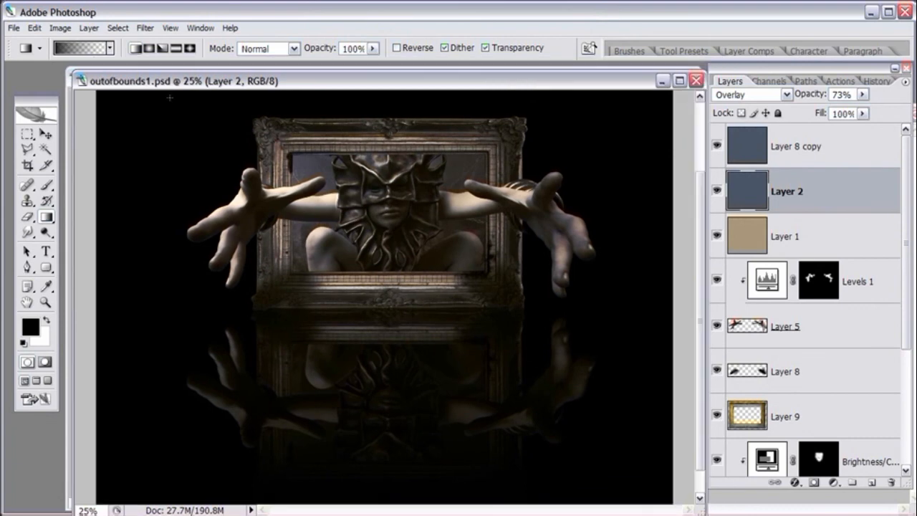
{"action": "left_click_drag", "start_coordinate": [180, 85], "coordinate": [198, 84]}
{"action": "left_click", "coordinate": [84, 118]}
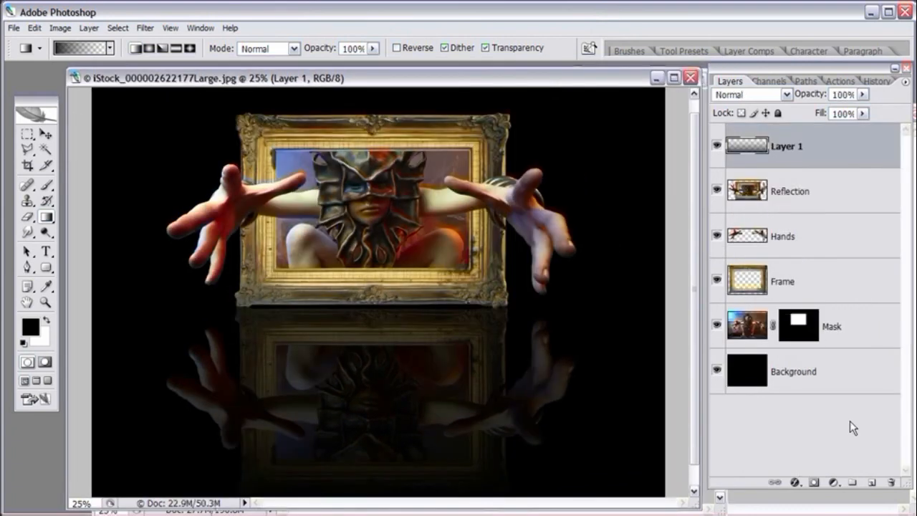
Step: Add a new layer at the top of the stack, rename the gradient layer as Shadow, and select the new layer
{"action": "left_click", "coordinate": [872, 482]}
{"action": "double_click", "coordinate": [788, 192]}
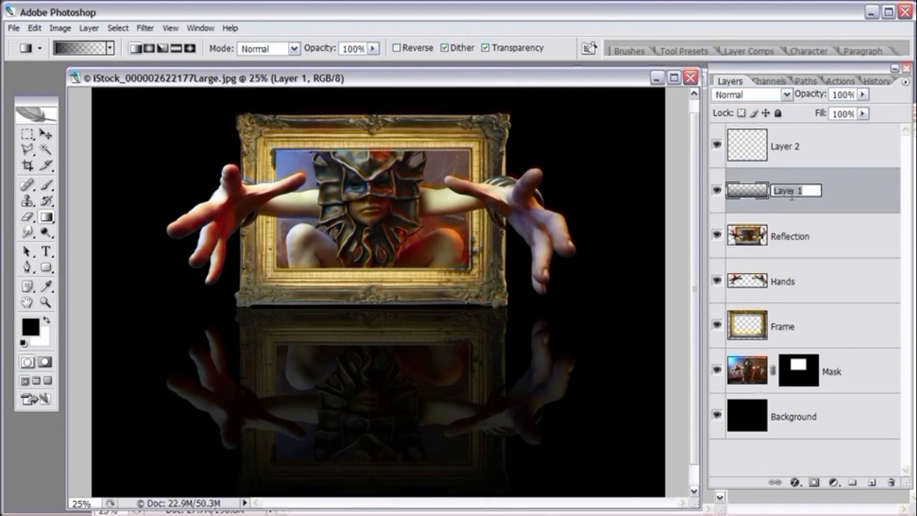
{"action": "type", "text": "Shadpwow"}
{"action": "key", "text": "Return"}
{"action": "left_click", "coordinate": [809, 146]}
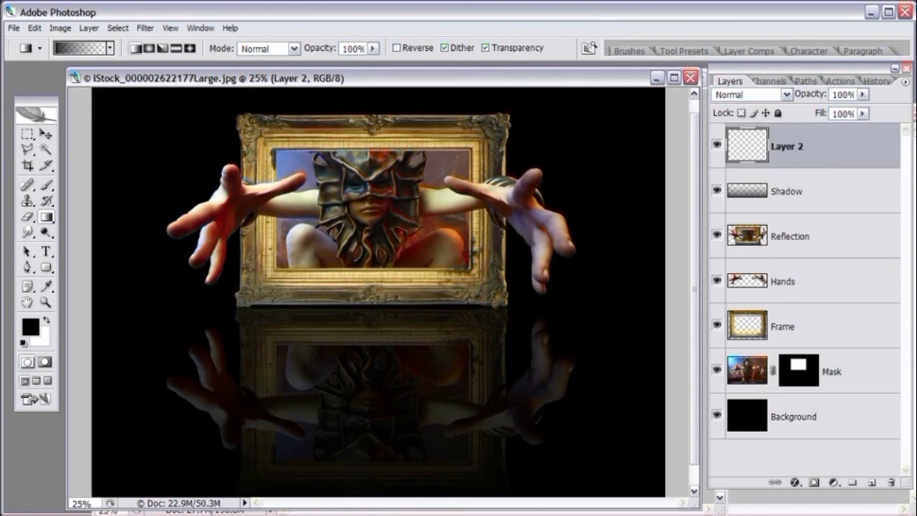
Step: Turn off web-only colors, choose the muted blue 444281 as foreground, and fill Layer 2 with it using the Paint Bucket
{"action": "left_click", "coordinate": [30, 327]}
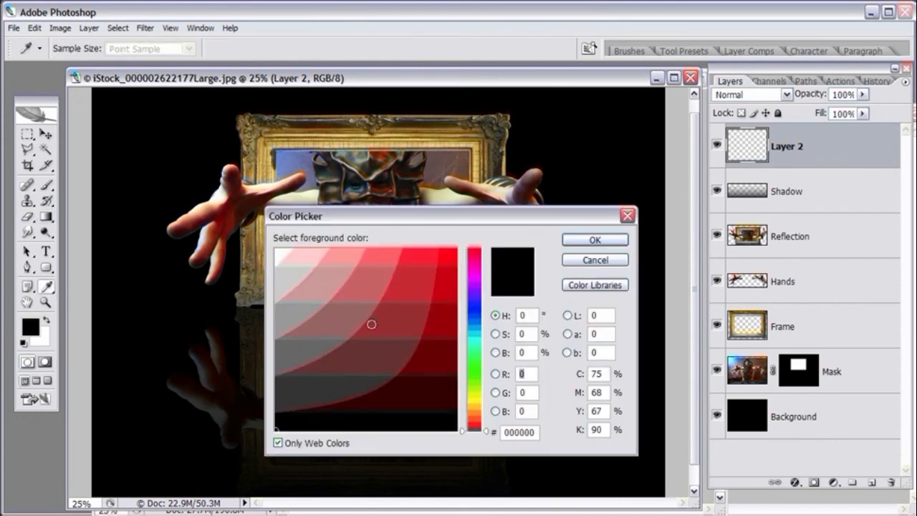
{"action": "left_click", "coordinate": [470, 310]}
{"action": "left_click", "coordinate": [278, 442]}
{"action": "left_click_drag", "start_coordinate": [358, 389], "coordinate": [363, 338]}
{"action": "left_click", "coordinate": [581, 238]}
{"action": "left_click", "coordinate": [46, 216]}
{"action": "left_click", "coordinate": [75, 229]}
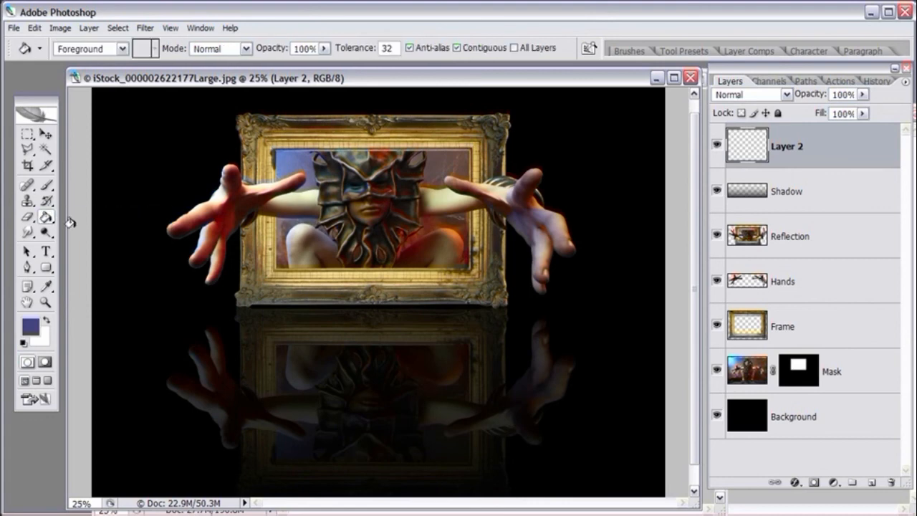
{"action": "left_click", "coordinate": [169, 150]}
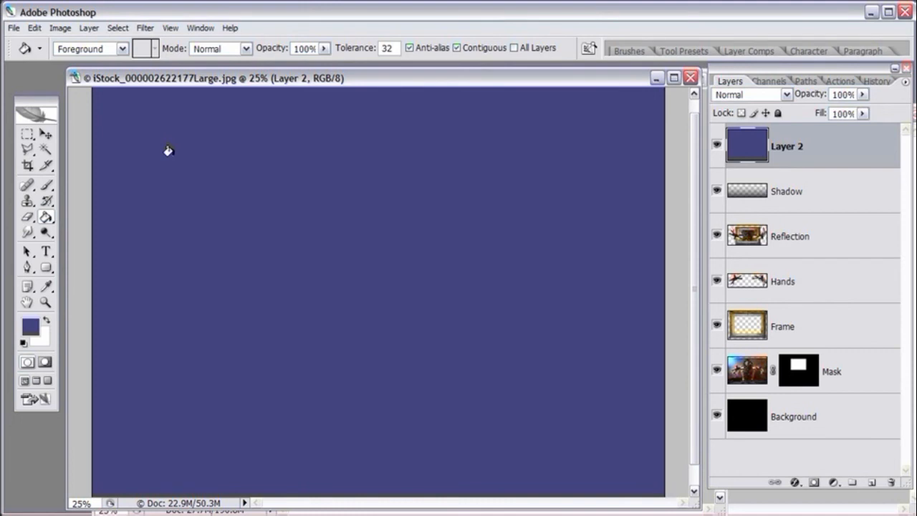
Step: Choose a darker, more muted blue as the foreground color and refill Layer 2 with it
{"action": "left_click", "coordinate": [31, 326]}
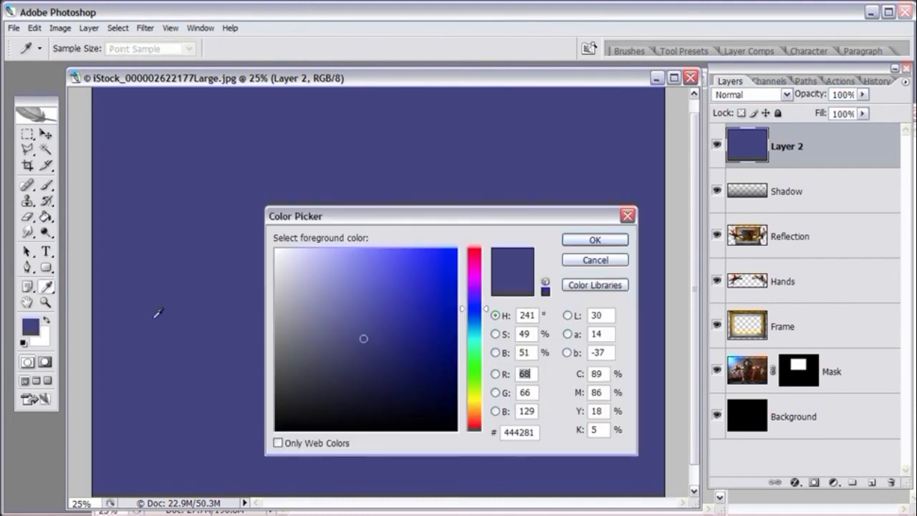
{"action": "left_click", "coordinate": [369, 360]}
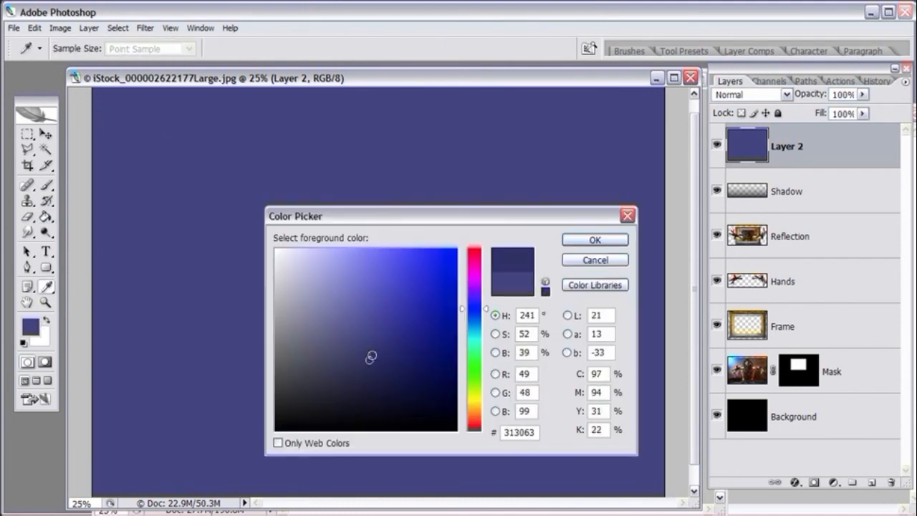
{"action": "left_click_drag", "start_coordinate": [351, 362], "coordinate": [346, 370]}
{"action": "left_click", "coordinate": [564, 239]}
{"action": "key", "text": "g"}
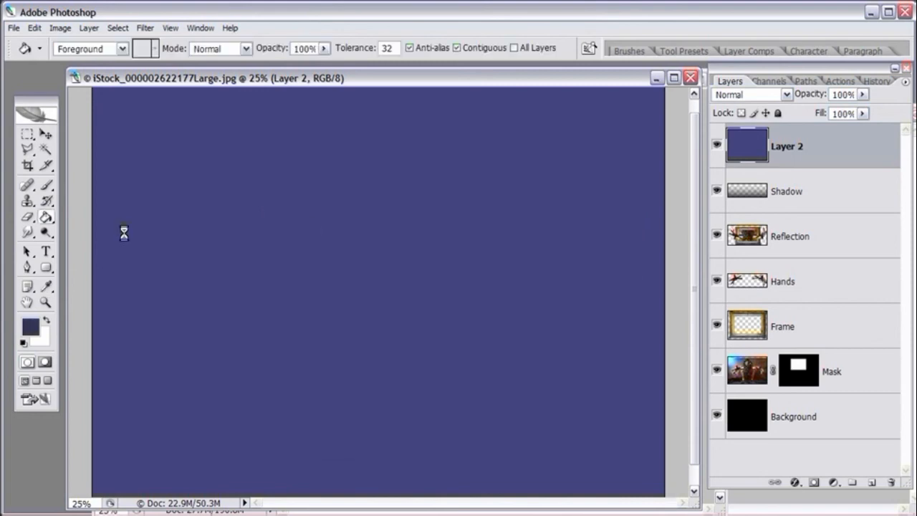
{"action": "left_click", "coordinate": [120, 228]}
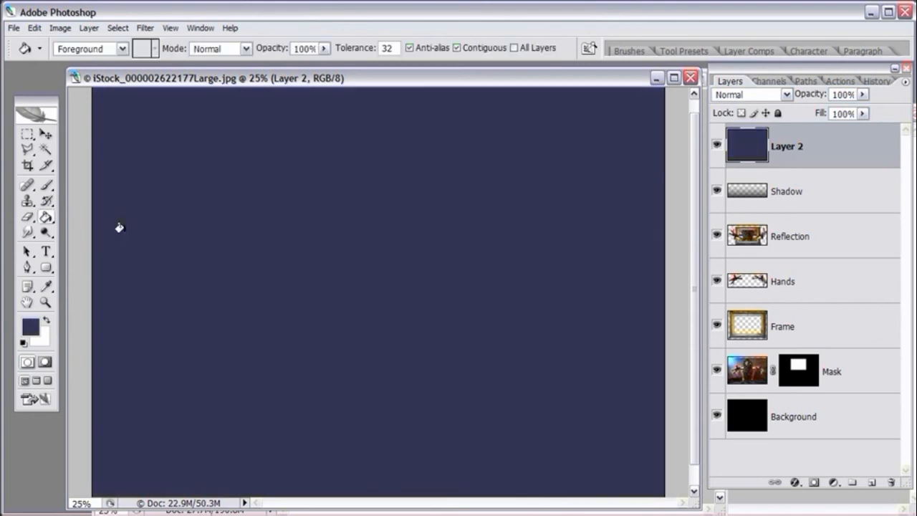
Step: Set Layer 2's blend mode to Overlay and reduce its opacity to 68%
{"action": "left_click", "coordinate": [786, 96]}
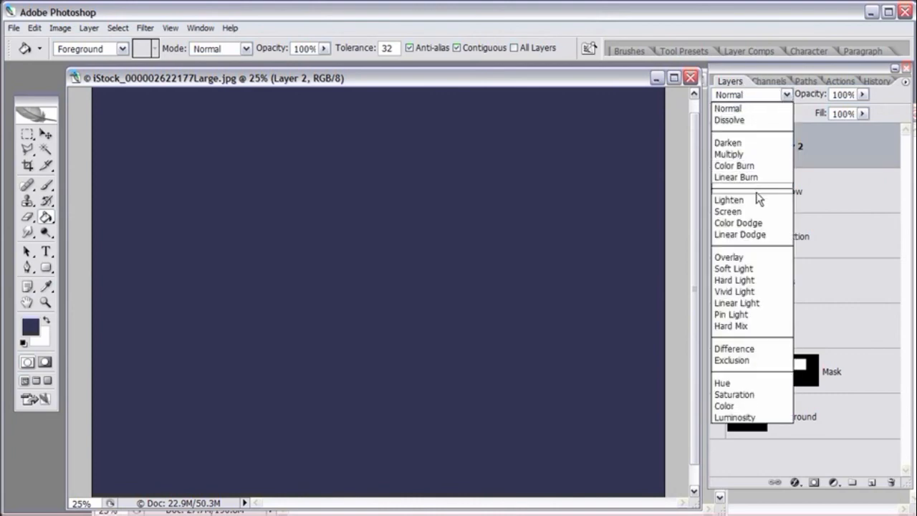
{"action": "left_click", "coordinate": [749, 257]}
{"action": "left_click_drag", "start_coordinate": [865, 101], "coordinate": [842, 112]}
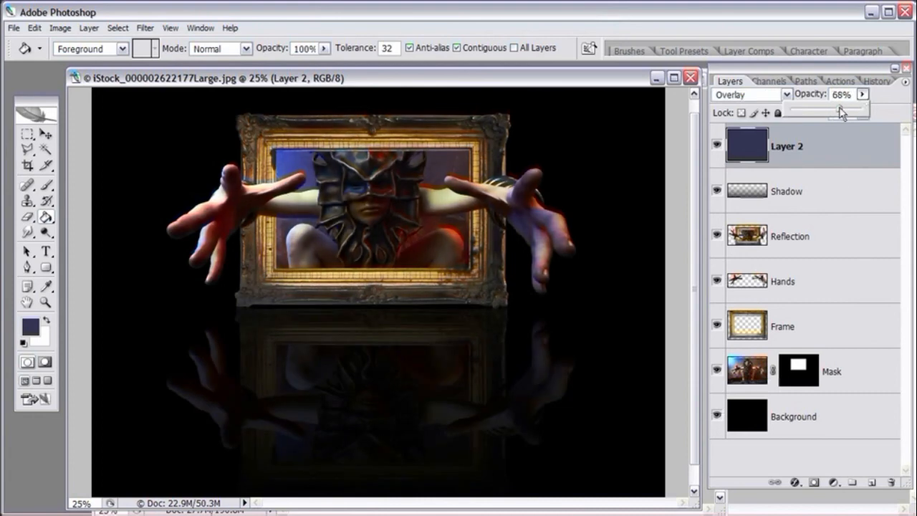
Step: Add a new layer above Layer 2 and start choosing a dark olive foreground color, 443e26
{"action": "left_click", "coordinate": [872, 483]}
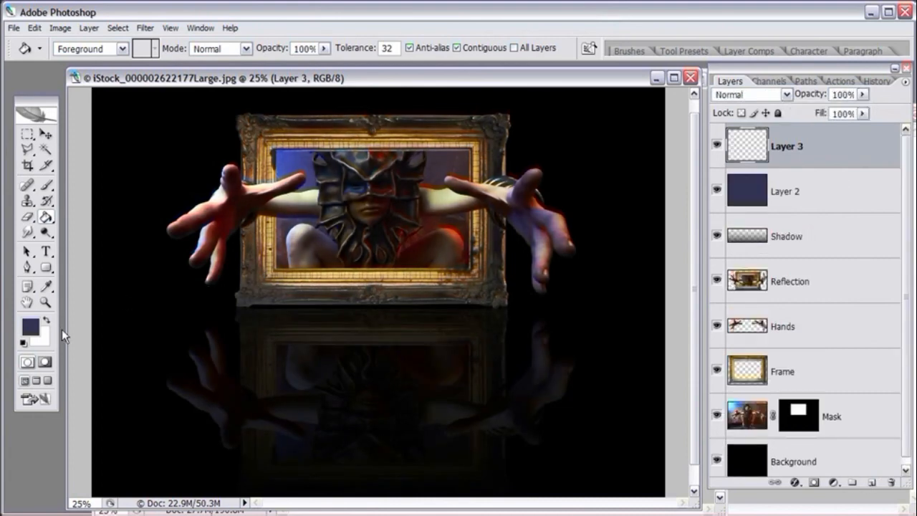
{"action": "left_click", "coordinate": [30, 328]}
{"action": "left_click", "coordinate": [473, 408]}
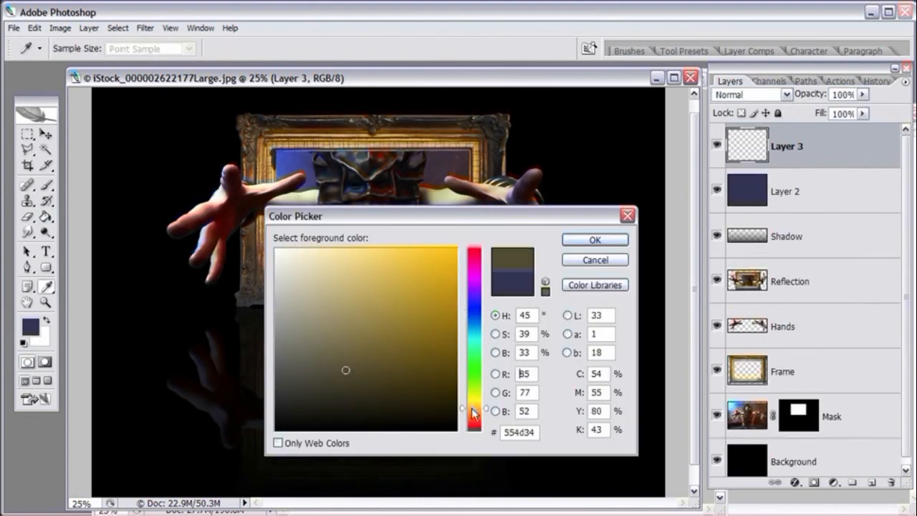
{"action": "left_click", "coordinate": [350, 378]}
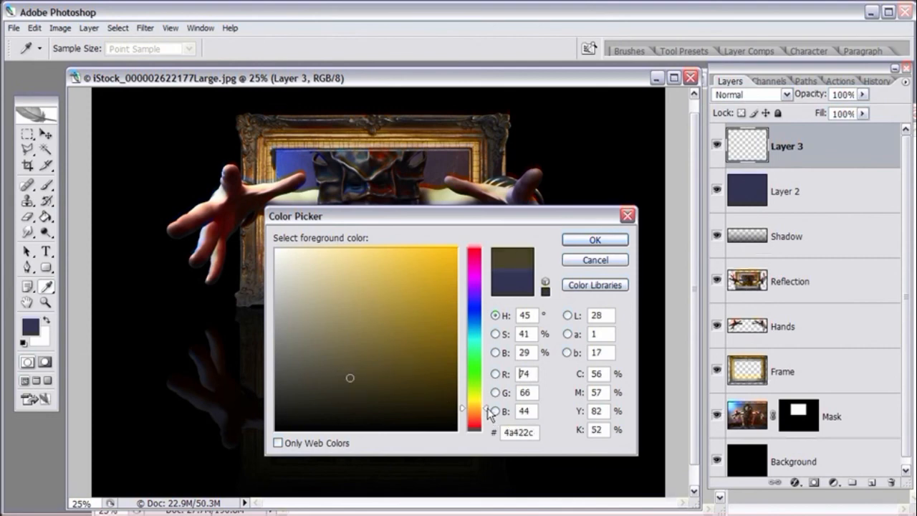
{"action": "left_click", "coordinate": [361, 376]}
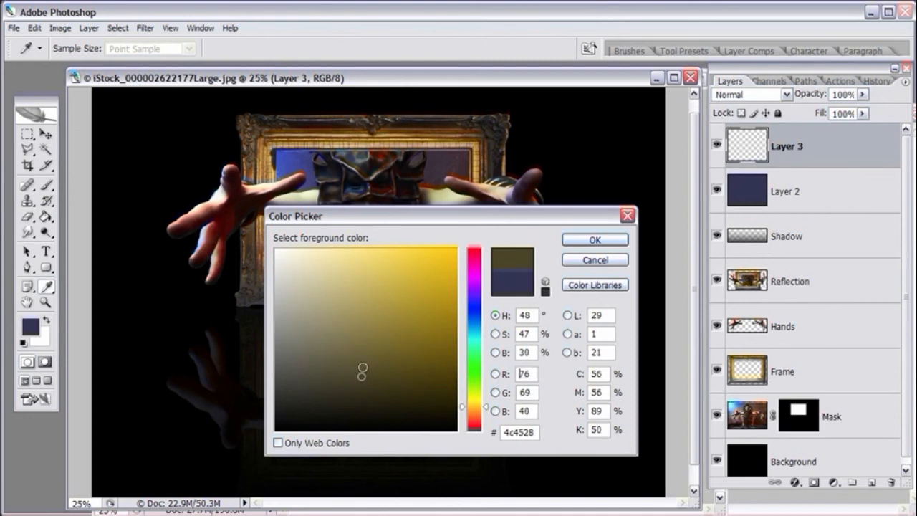
{"action": "left_click", "coordinate": [344, 385]}
{"action": "left_click", "coordinate": [344, 384]}
{"action": "left_click", "coordinate": [343, 389]}
{"action": "left_click", "coordinate": [356, 382]}
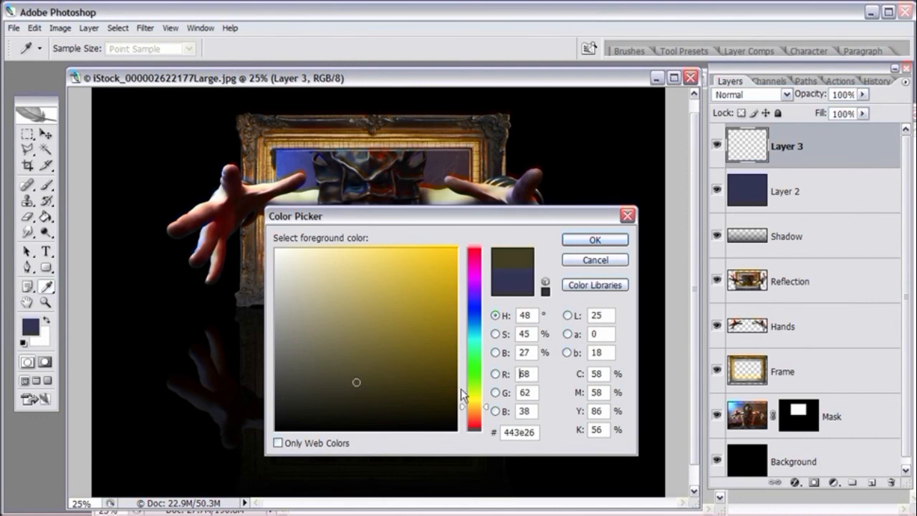
Step: Shift the foreground color to the warm brown 5a4527 and fill Layer 3 with it using the Paint Bucket
{"action": "left_click_drag", "start_coordinate": [489, 407], "coordinate": [489, 403]}
{"action": "left_click", "coordinate": [375, 374]}
{"action": "left_click", "coordinate": [348, 386]}
{"action": "left_click", "coordinate": [386, 375]}
{"action": "left_click_drag", "start_coordinate": [460, 403], "coordinate": [487, 413]}
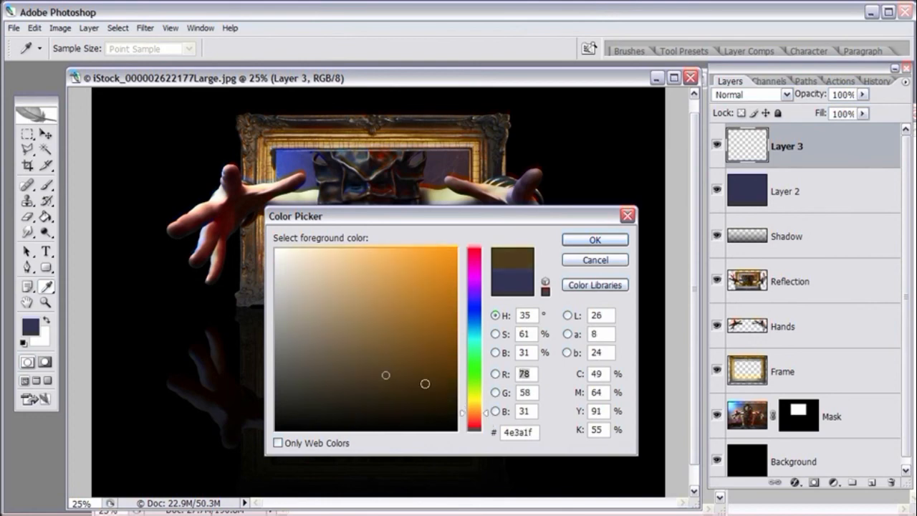
{"action": "left_click_drag", "start_coordinate": [387, 365], "coordinate": [379, 366]}
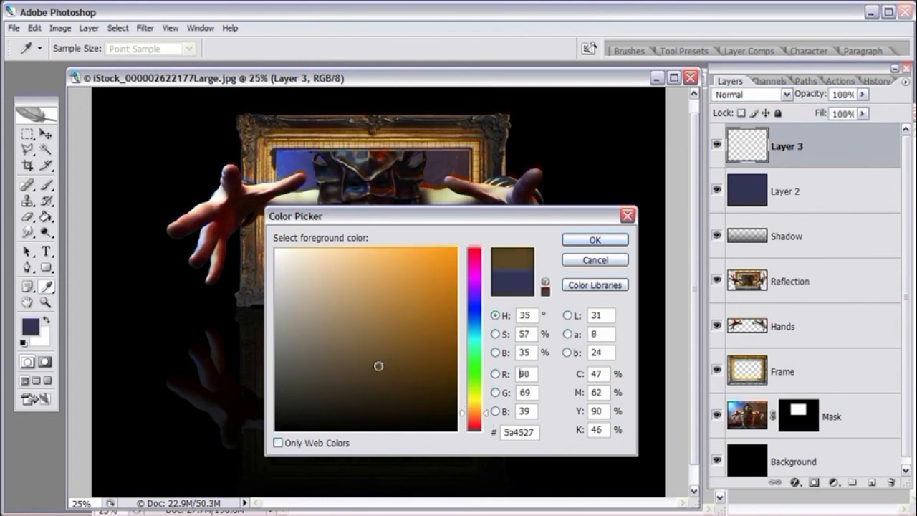
{"action": "left_click", "coordinate": [593, 238]}
{"action": "key", "text": "g"}
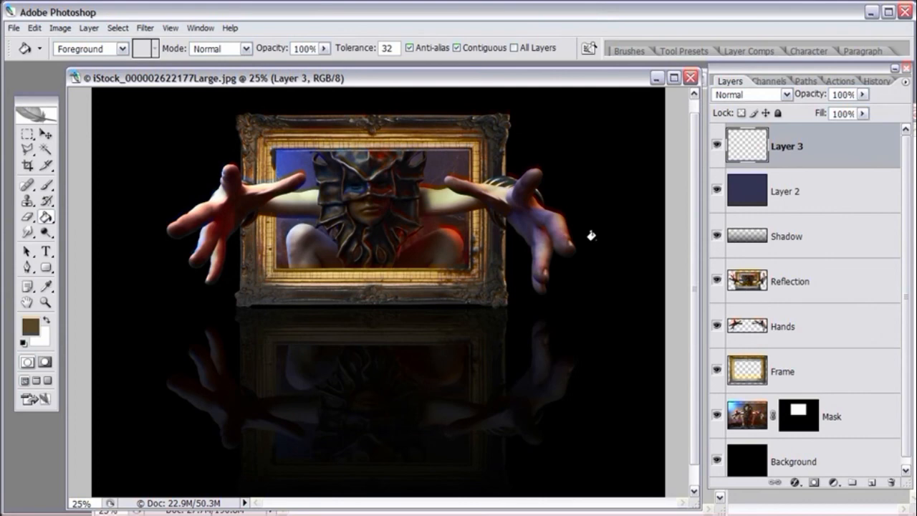
{"action": "left_click", "coordinate": [116, 232]}
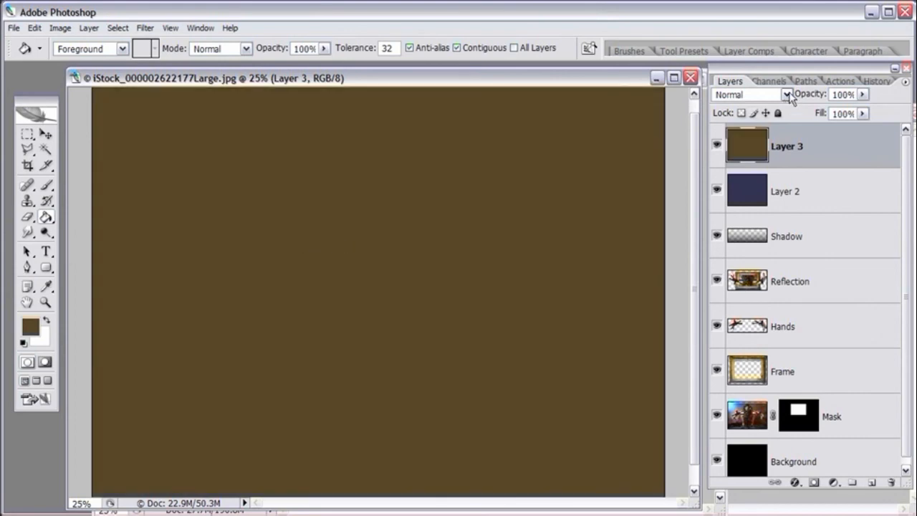
Step: Try the Overlay blend mode on Layer 3 with its opacity reduced to 32%
{"action": "left_click", "coordinate": [787, 95]}
{"action": "left_click", "coordinate": [751, 257]}
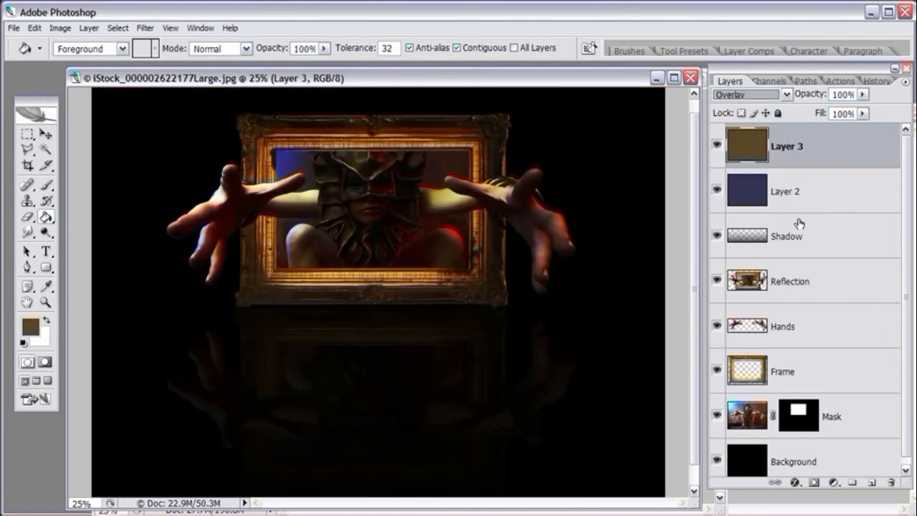
{"action": "left_click", "coordinate": [862, 95]}
{"action": "left_click_drag", "start_coordinate": [817, 113], "coordinate": [813, 112]}
Step: Set Layer 3's blend mode to Color and raise its opacity to 60%
{"action": "left_click", "coordinate": [786, 94]}
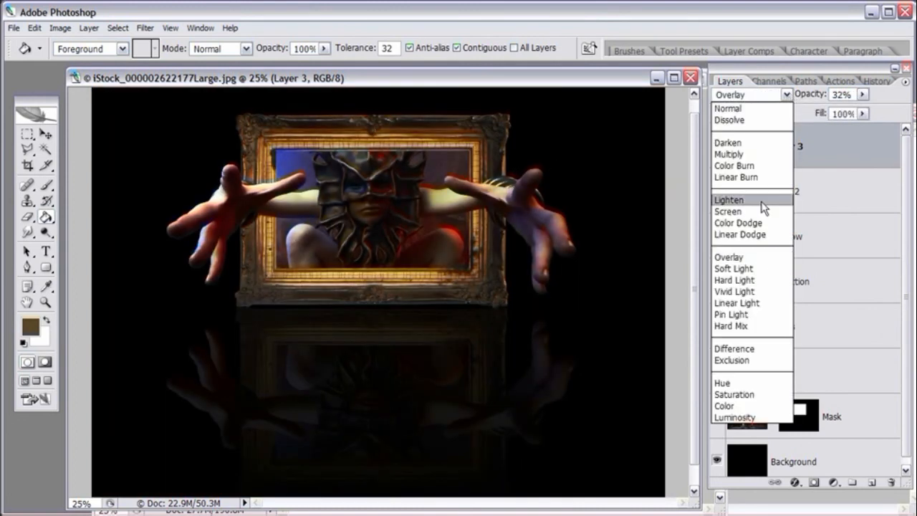
{"action": "left_click", "coordinate": [742, 406]}
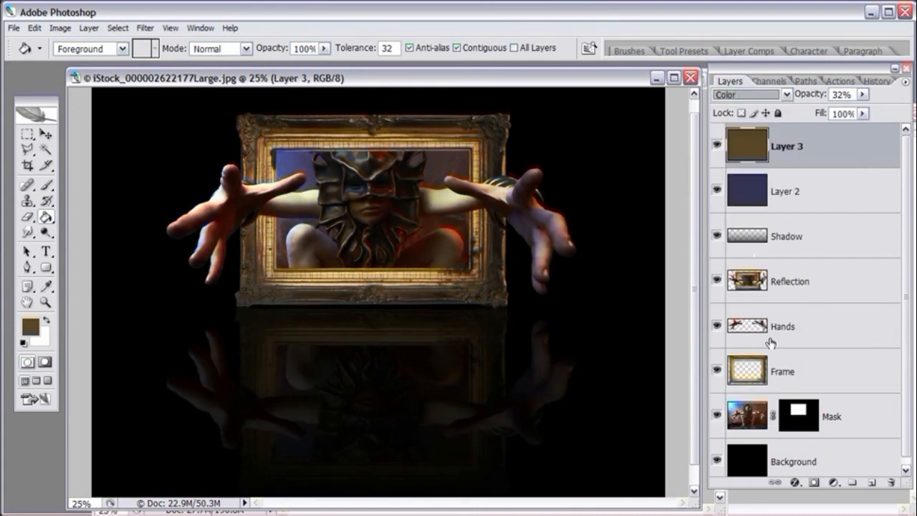
{"action": "left_click", "coordinate": [863, 94]}
{"action": "left_click_drag", "start_coordinate": [856, 109], "coordinate": [879, 113]}
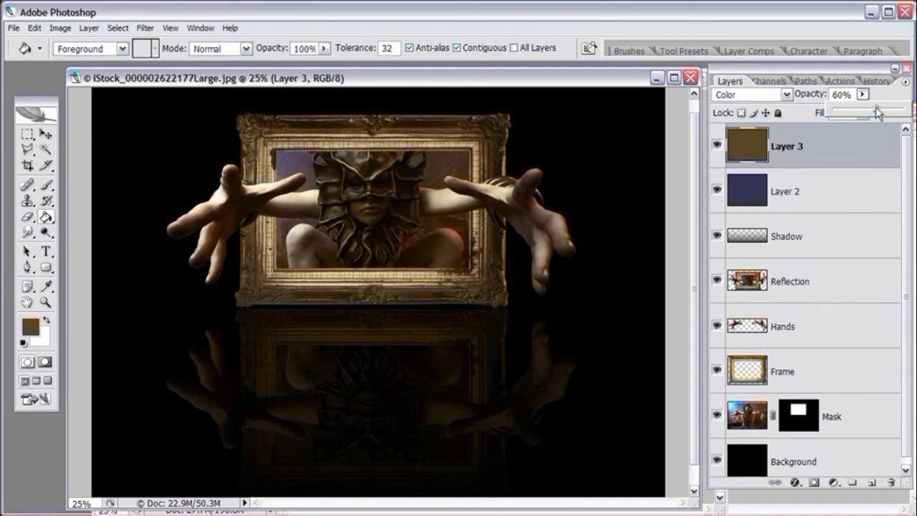
Step: Adjust Layer 2's opacity and reduce Layer 3's opacity to 51%
{"action": "left_click", "coordinate": [747, 192]}
{"action": "left_click", "coordinate": [866, 93]}
{"action": "mouse_move", "coordinate": [866, 111]}
{"action": "left_mouse_down"}
{"action": "mouse_move", "coordinate": [880, 113]}
{"action": "mouse_move", "coordinate": [871, 113]}
{"action": "left_mouse_up"}
{"action": "left_click", "coordinate": [782, 136]}
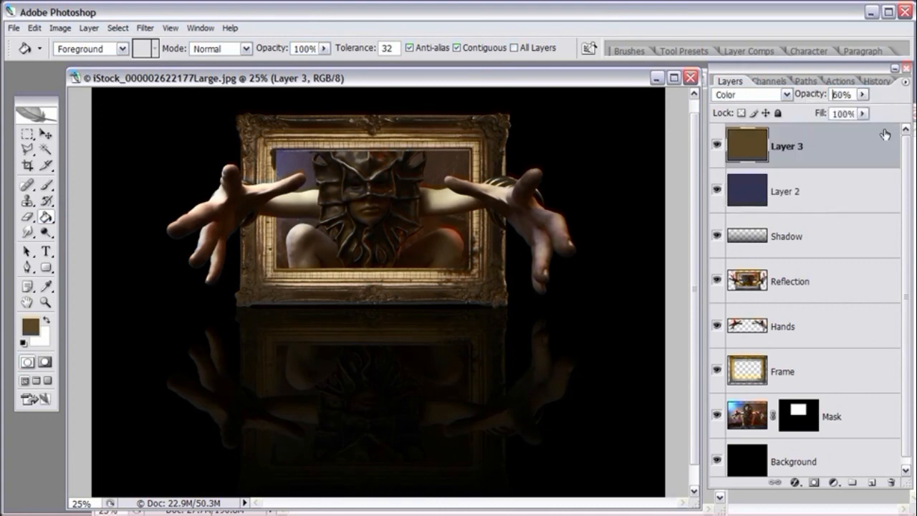
{"action": "left_click", "coordinate": [865, 96]}
{"action": "mouse_move", "coordinate": [869, 113]}
{"action": "left_mouse_down"}
{"action": "mouse_move", "coordinate": [880, 113]}
{"action": "mouse_move", "coordinate": [871, 115]}
{"action": "left_mouse_up"}
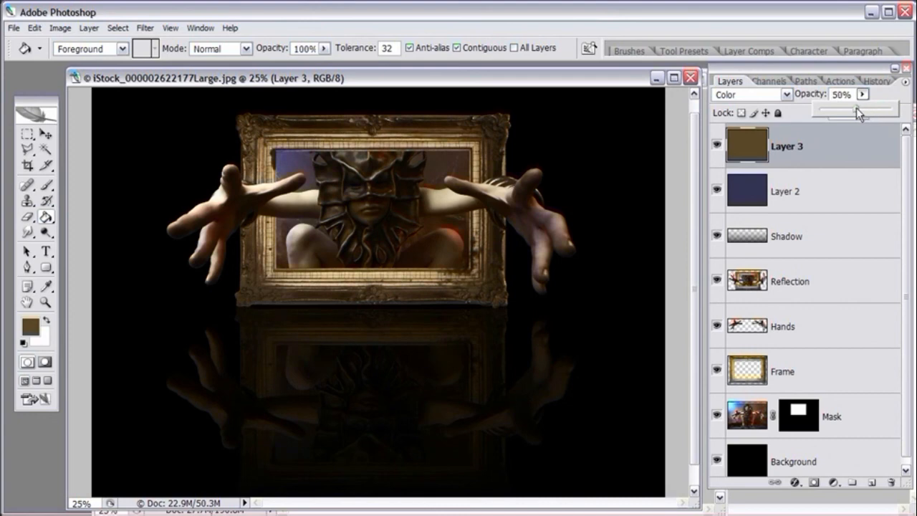
Step: Compare the image with and without Layers 2 and 3, and set their opacities to 48% and 64% respectively
{"action": "left_click_drag", "start_coordinate": [717, 144], "coordinate": [717, 190]}
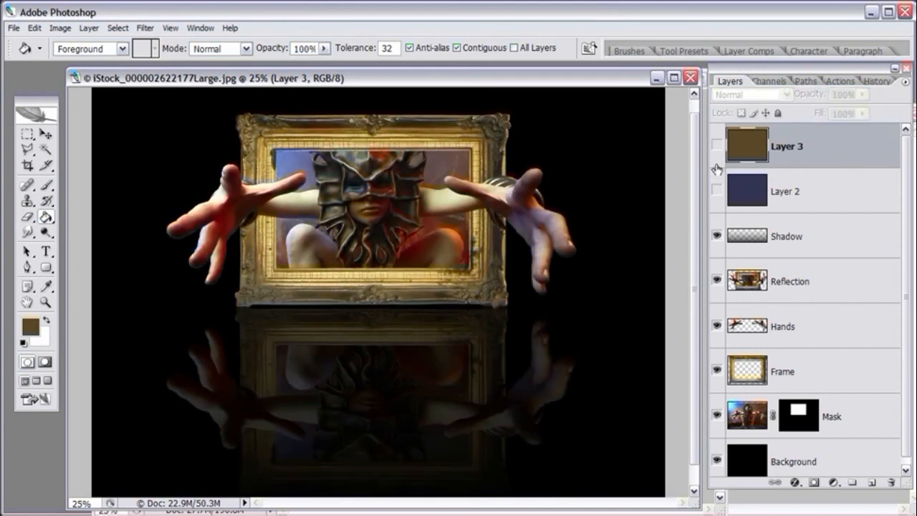
{"action": "left_click_drag", "start_coordinate": [717, 150], "coordinate": [718, 189]}
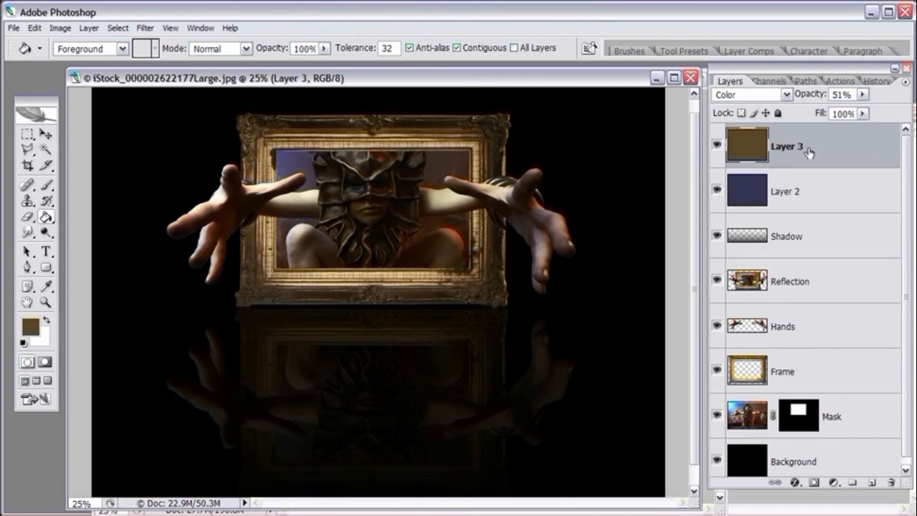
{"action": "left_click", "coordinate": [809, 184]}
{"action": "left_click_drag", "start_coordinate": [863, 95], "coordinate": [841, 107]}
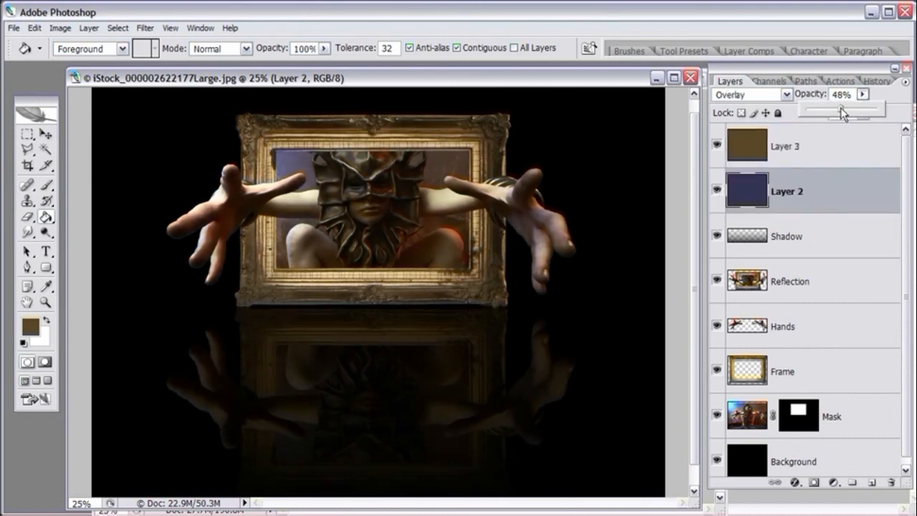
{"action": "left_click", "coordinate": [765, 162]}
{"action": "left_click_drag", "start_coordinate": [862, 95], "coordinate": [875, 115]}
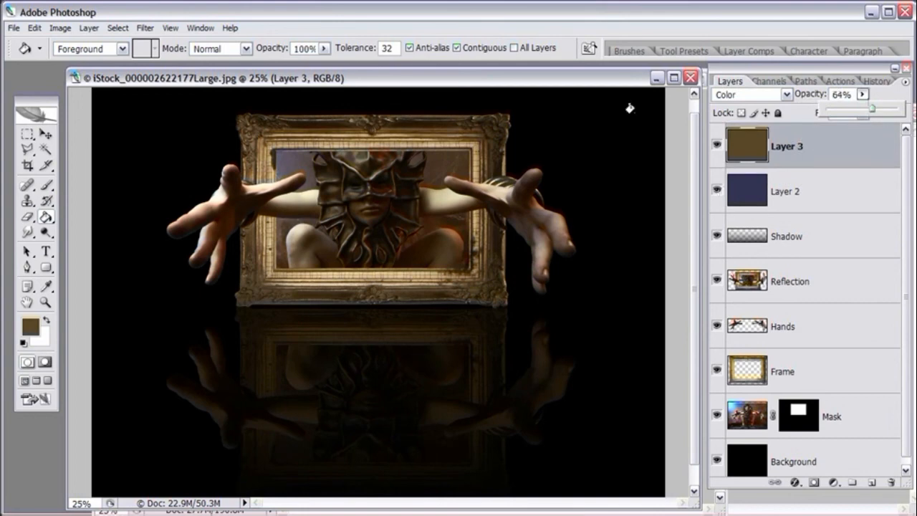